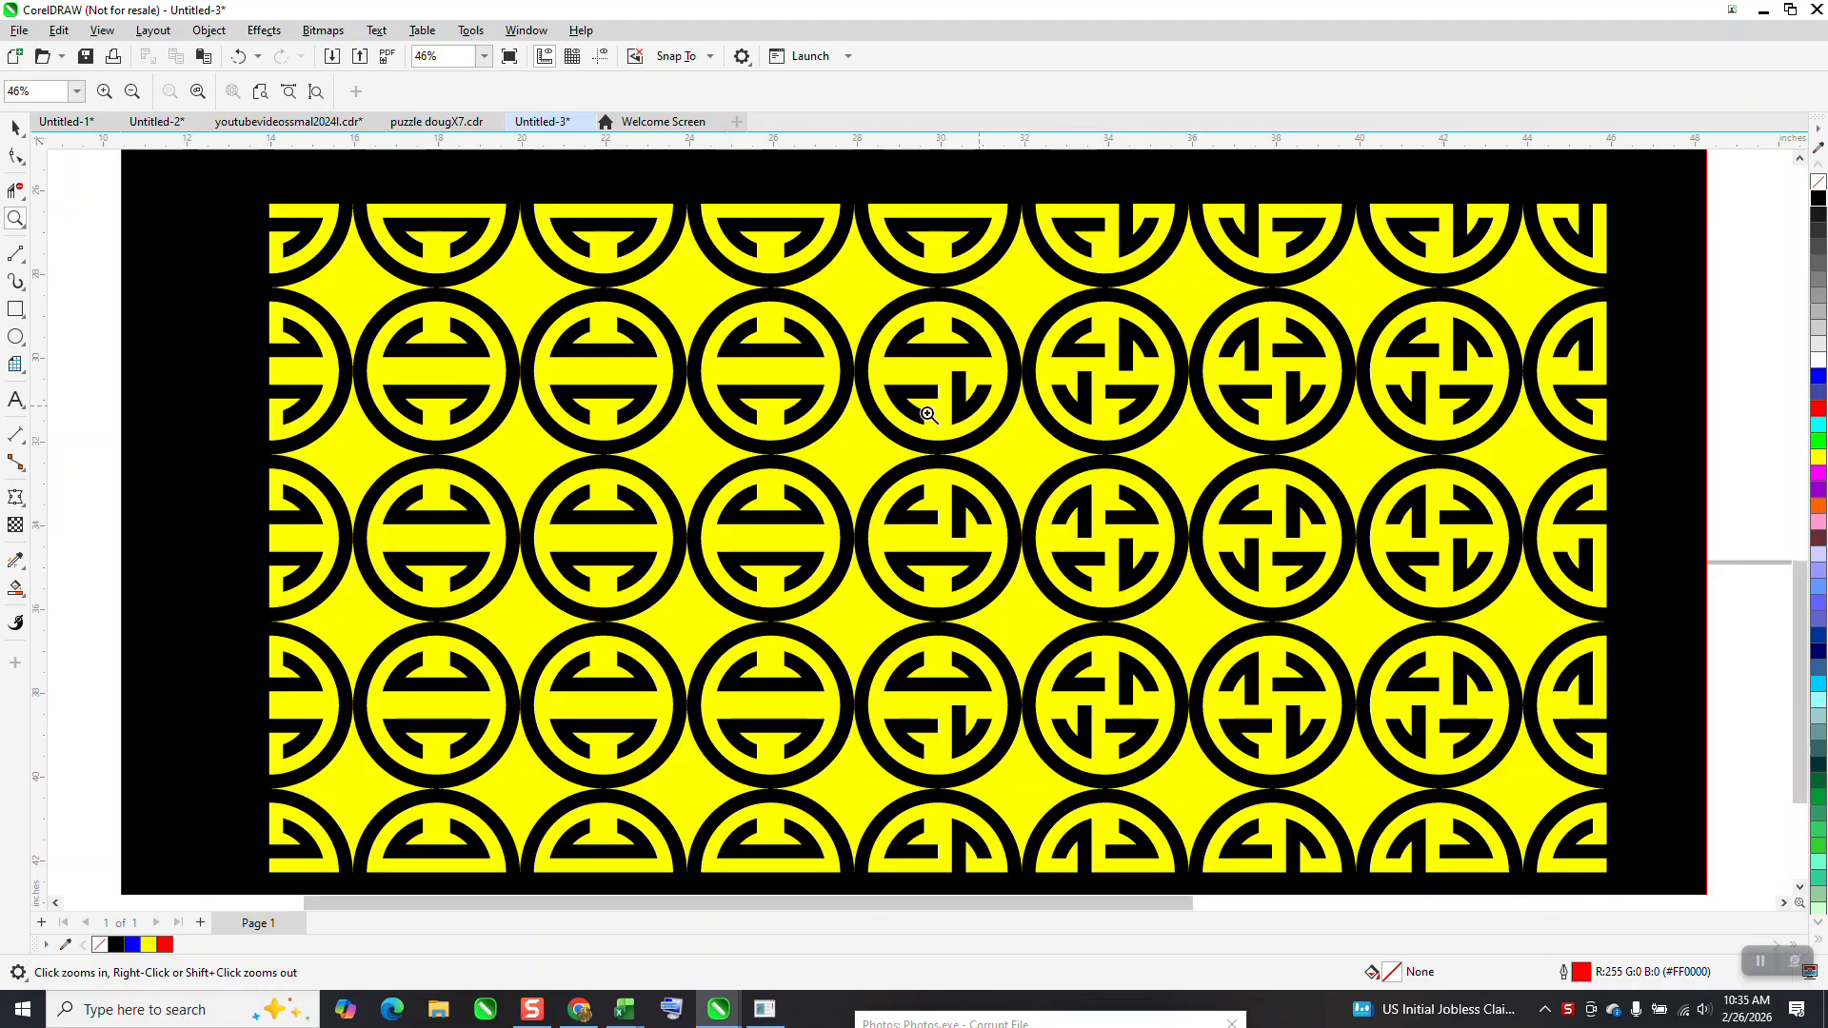
Delete the two red star-shaped motifs beside the smaller yellow pattern panel
scroll(929, 414, down, 2)
drag(1155, 253, 1245, 356)
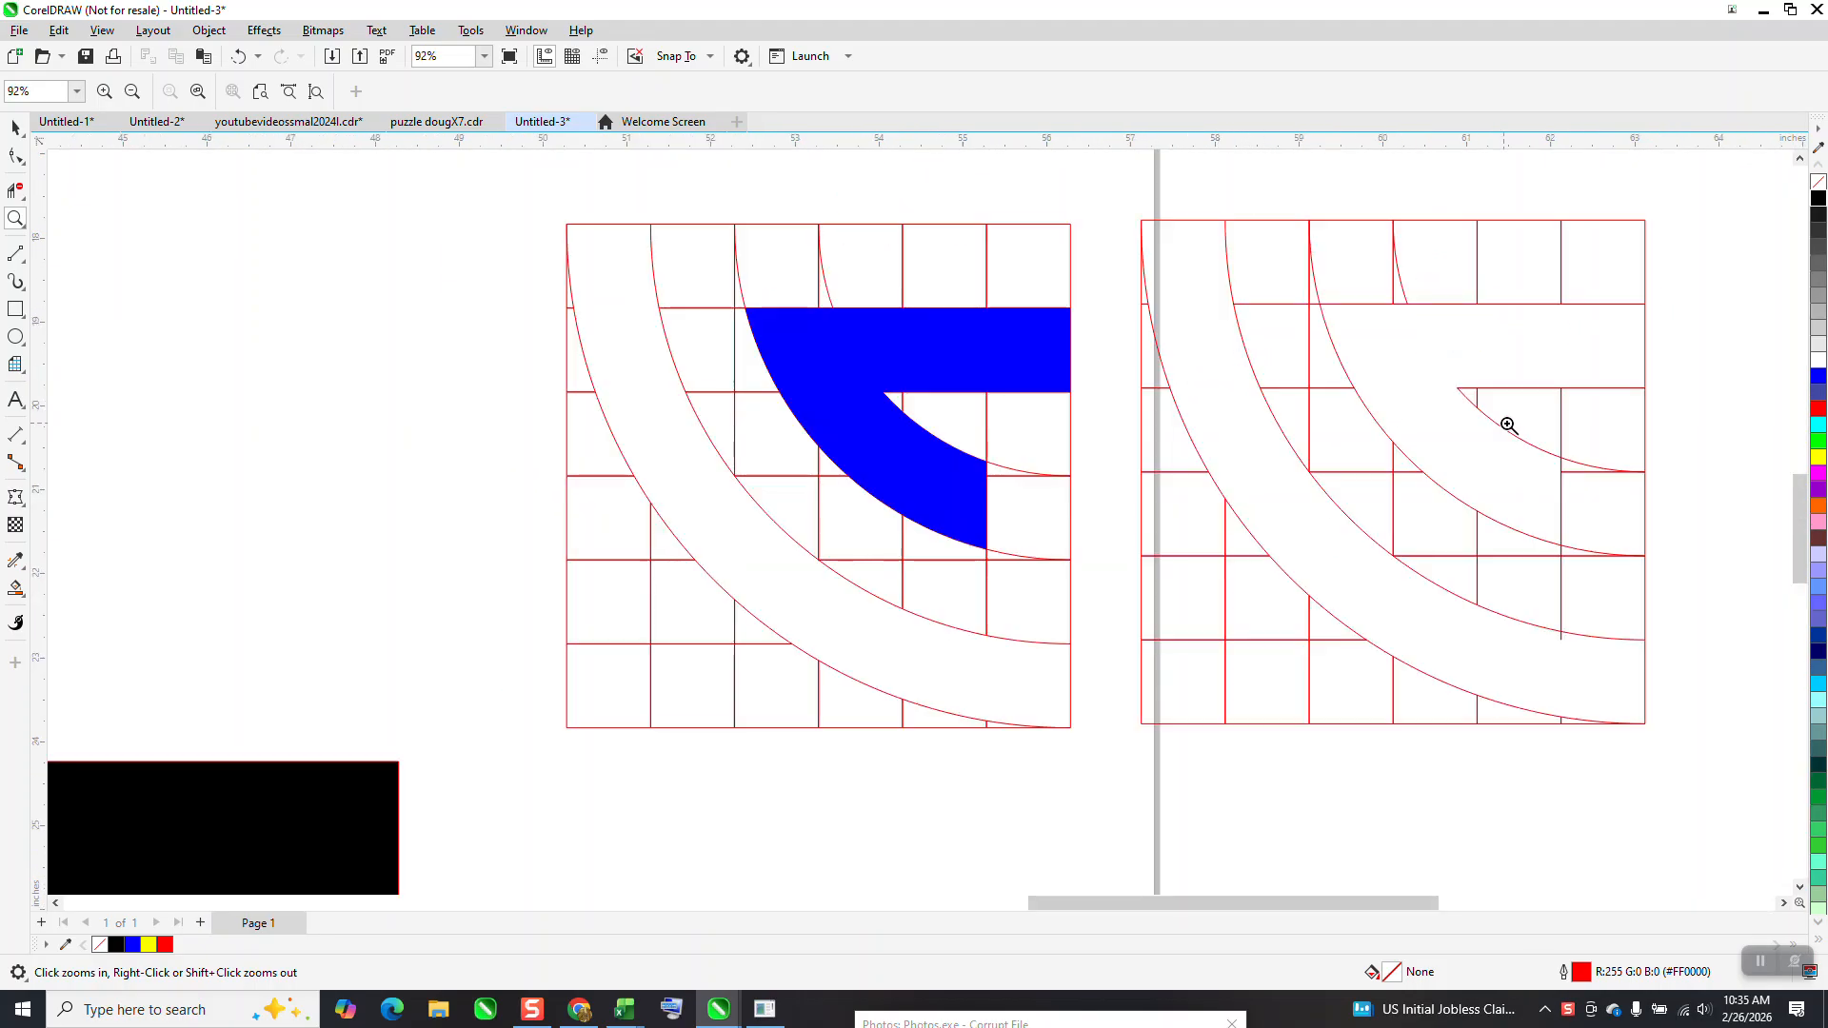
scroll(1485, 425, down, 2)
scroll(1463, 429, down, 1)
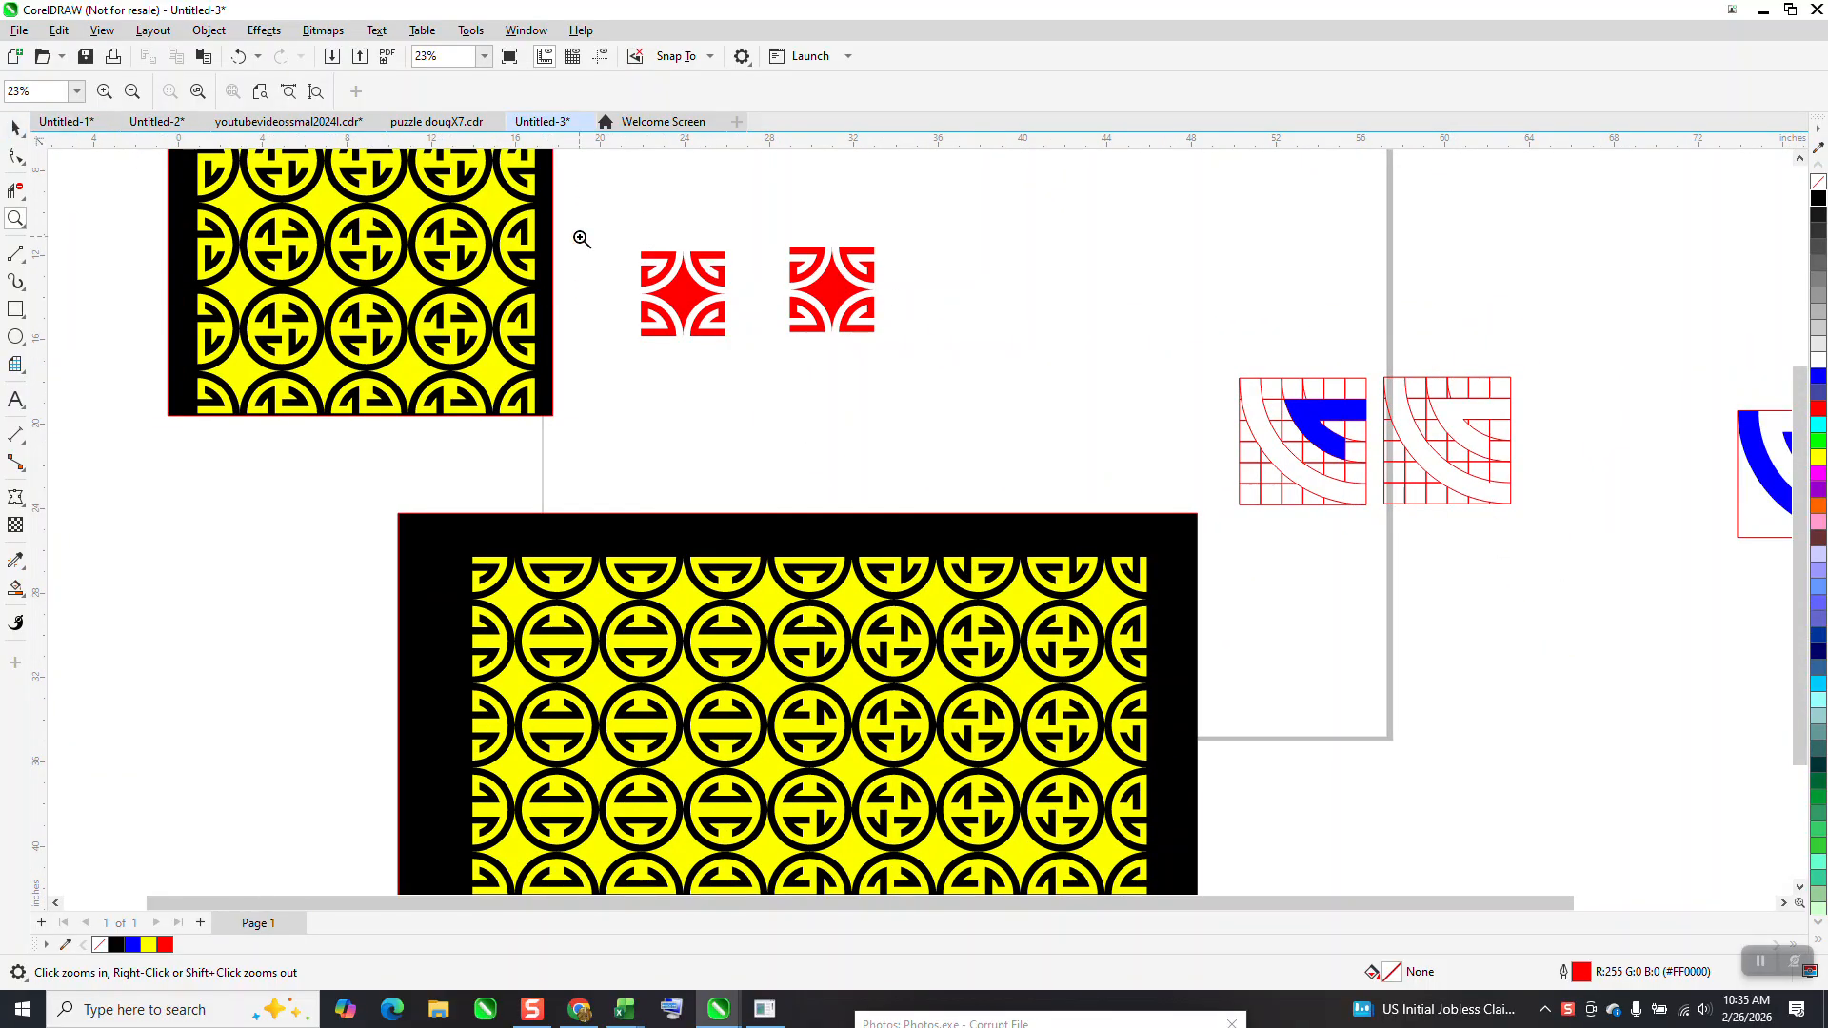
click(16, 127)
drag(632, 223, 964, 386)
key(Delete)
Move the wide yellow and black pattern panel off the page, placing it below the smaller panel
scroll(912, 462, down, 1)
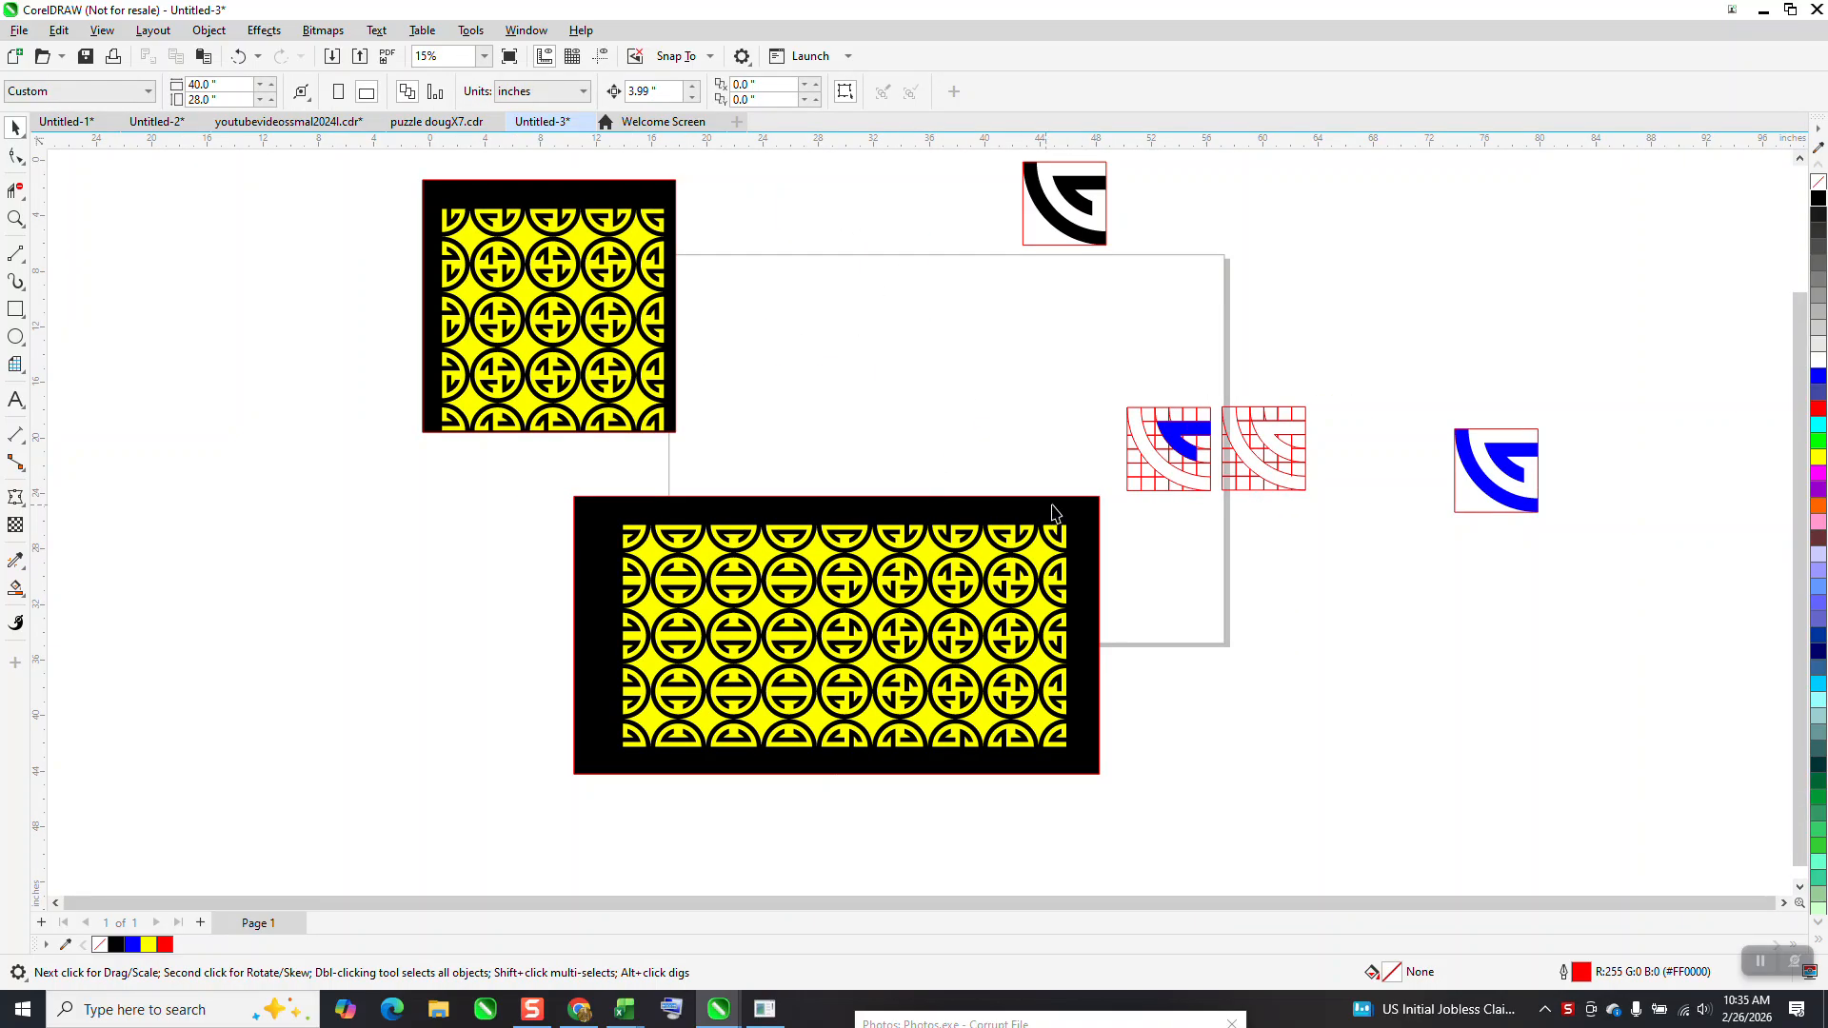
drag(1120, 753, 560, 779)
drag(901, 636, 376, 600)
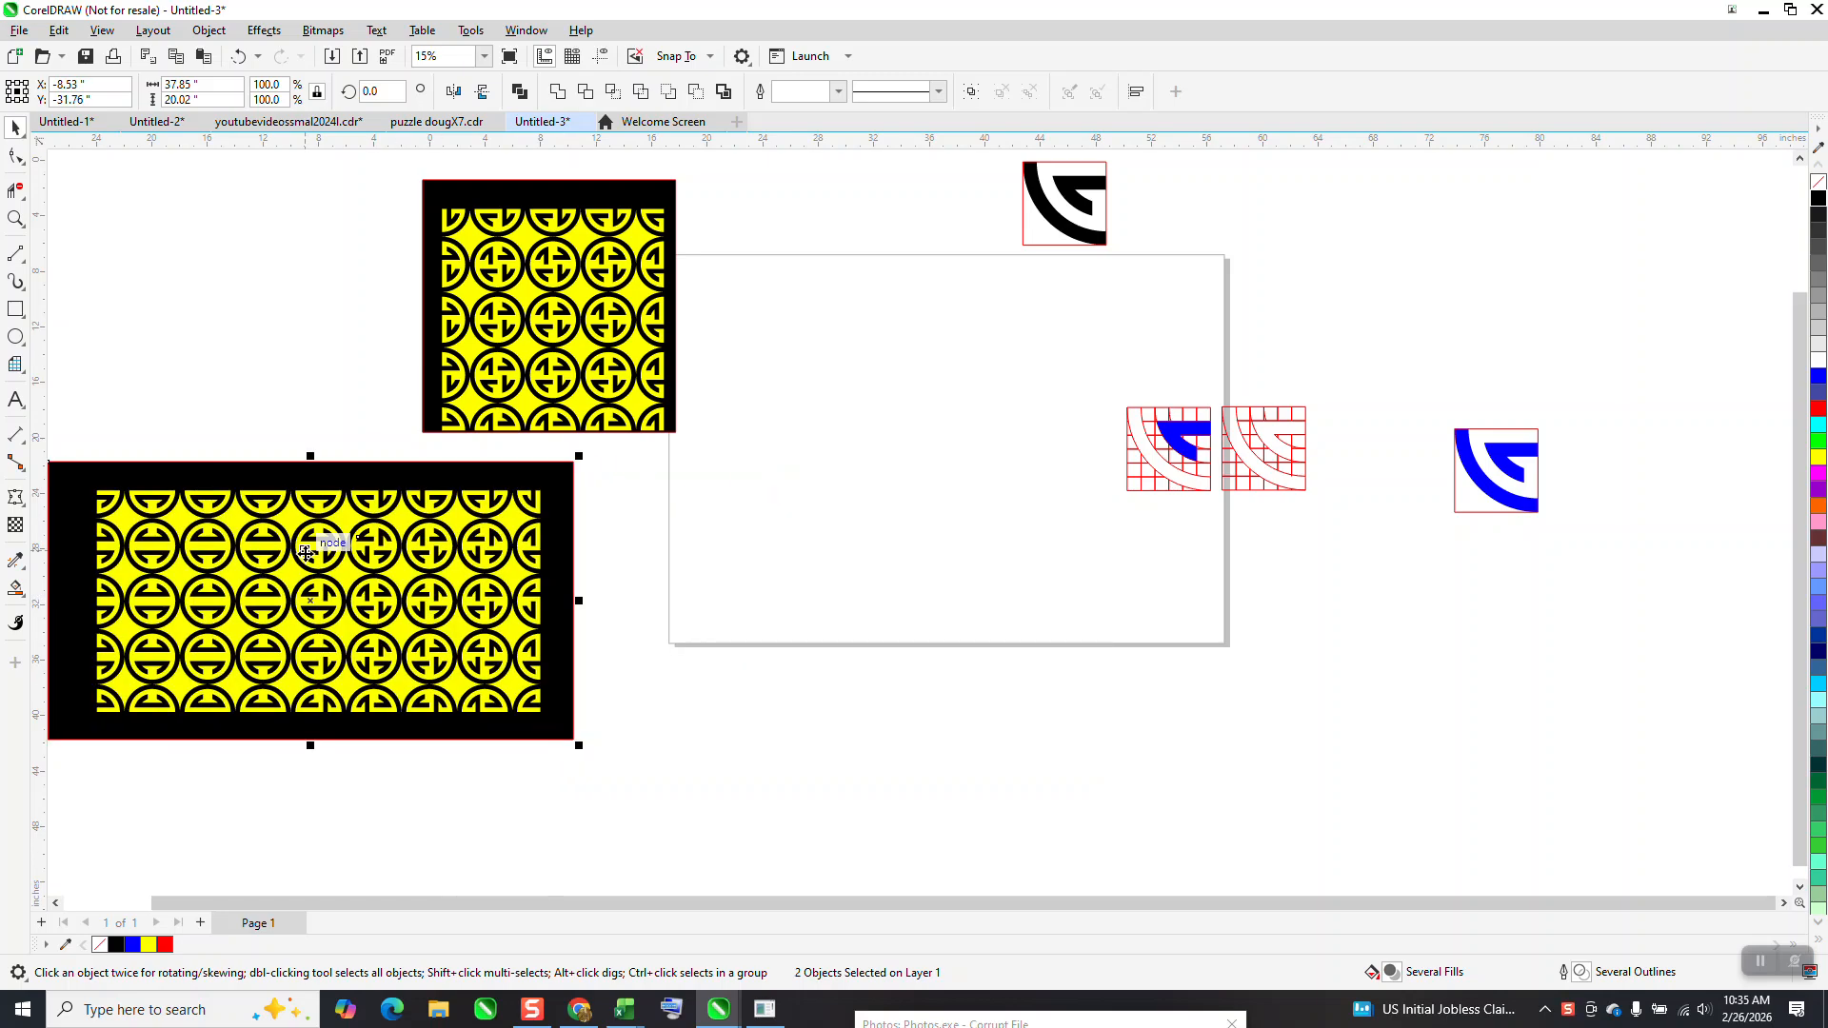
Draw a square graph paper grid of 6 columns by 6 rows on the page and set its size to 6 inches
click(27, 378)
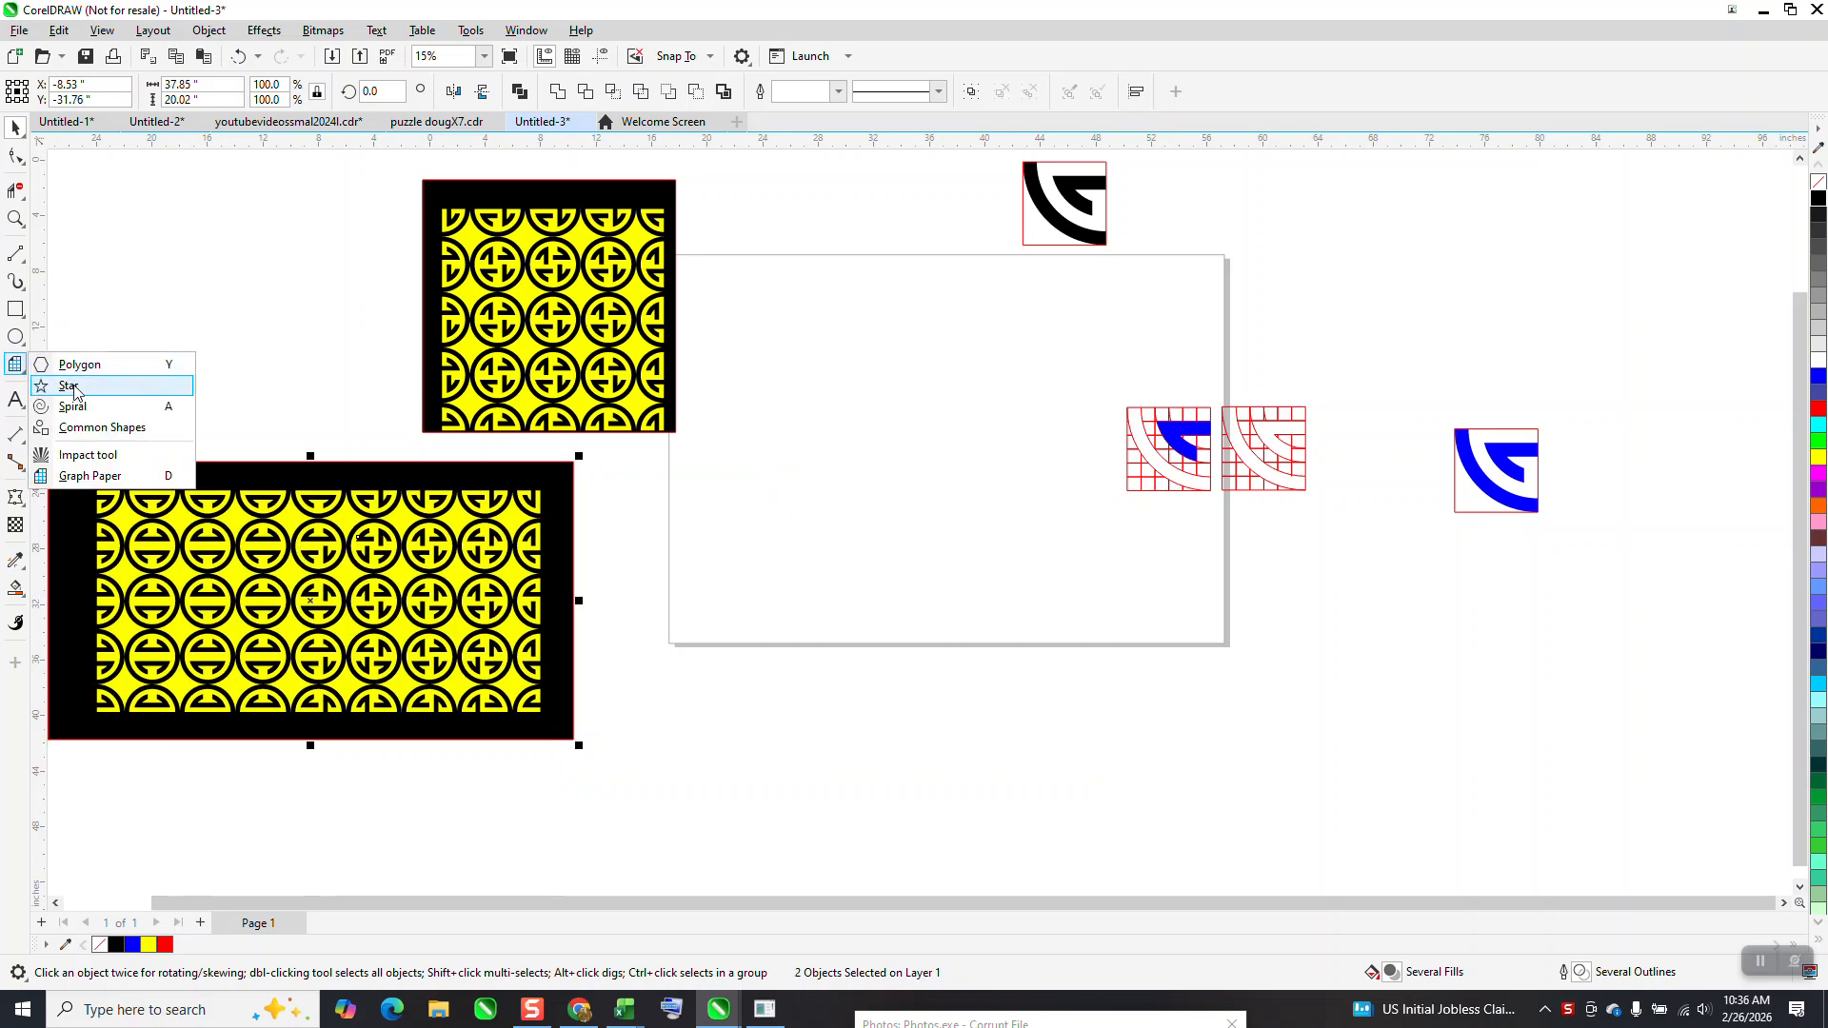
click(96, 476)
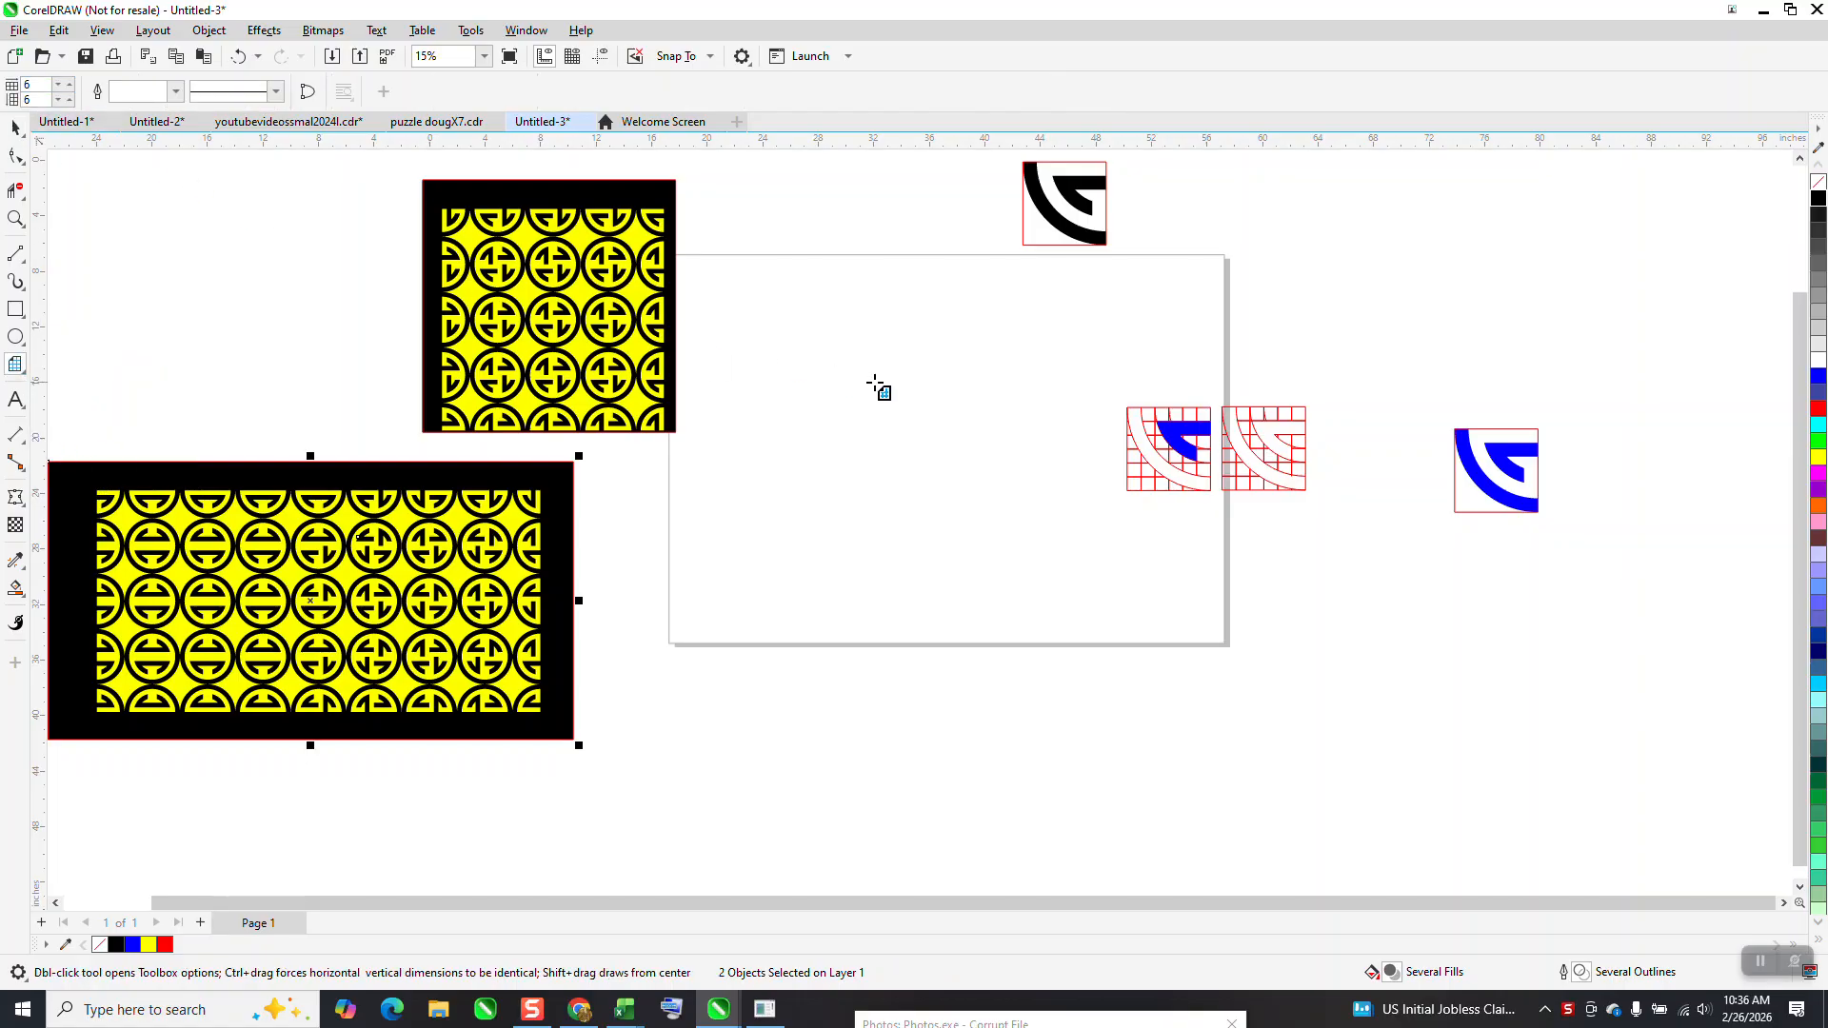
mouse_move(1057, 391)
mouse_down()
mouse_move(861, 518)
mouse_move(853, 597)
mouse_up()
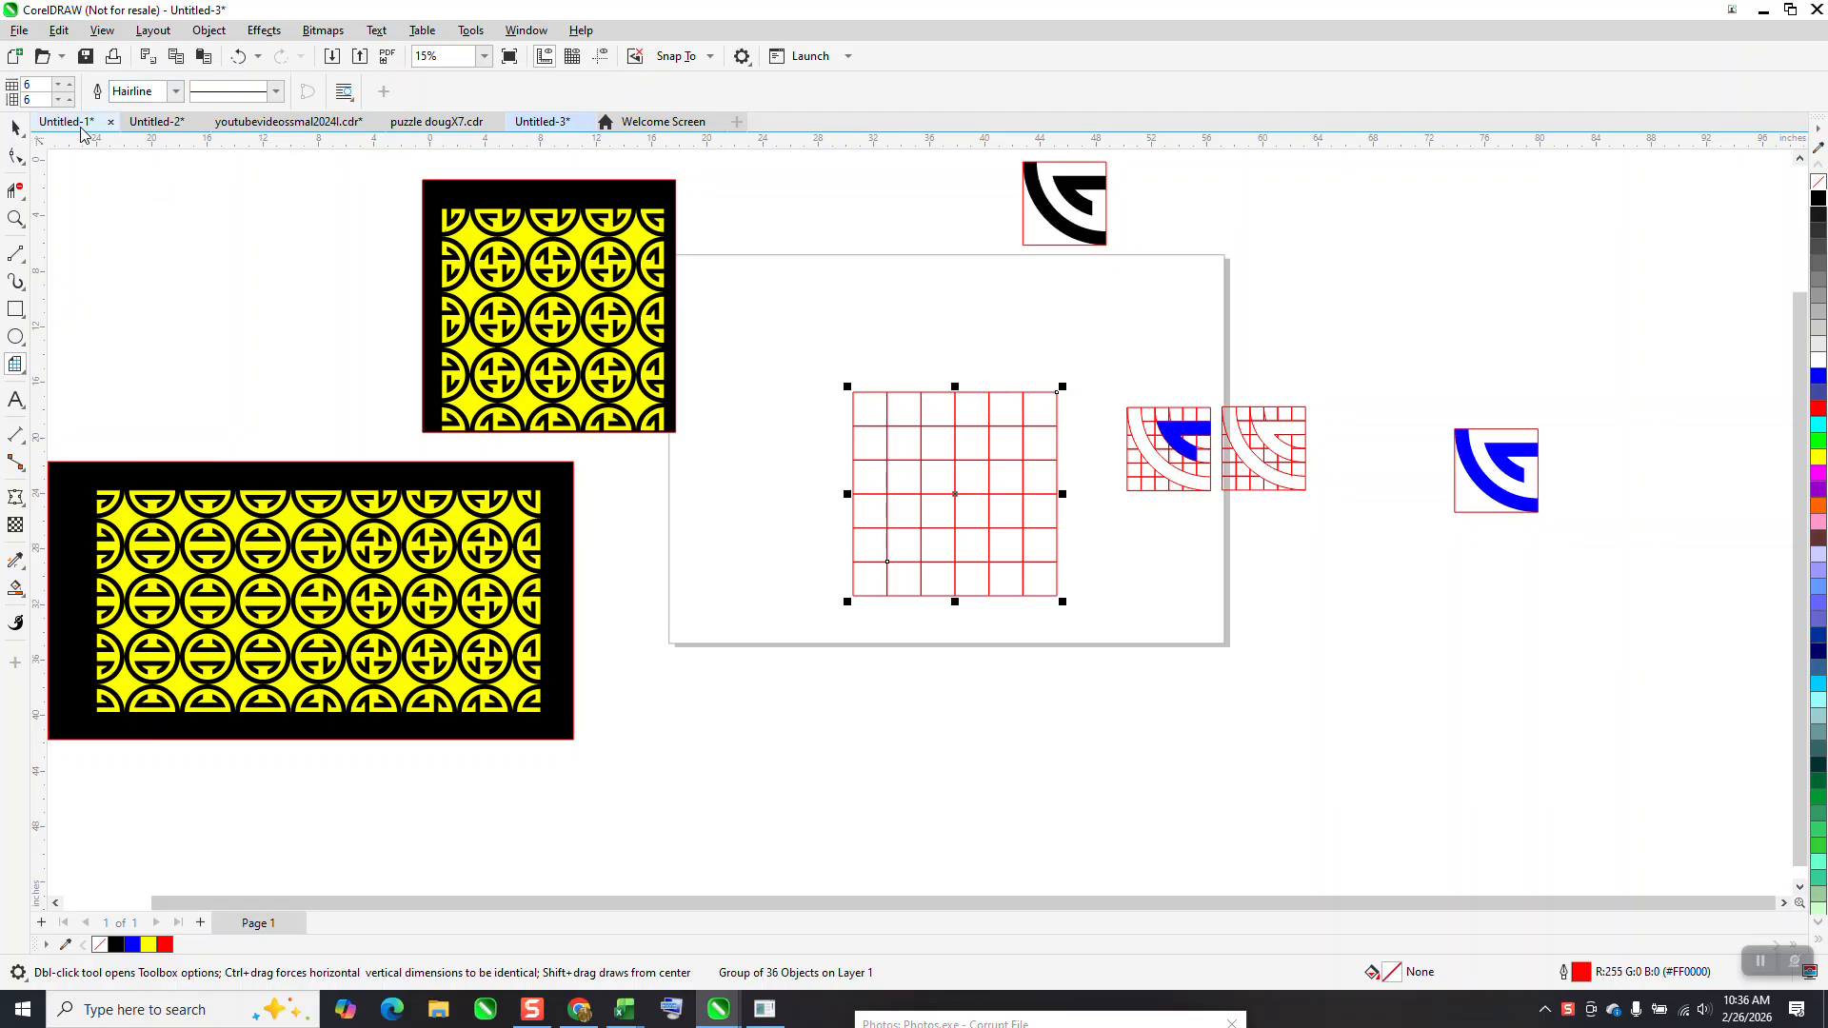
click(16, 128)
click(212, 87)
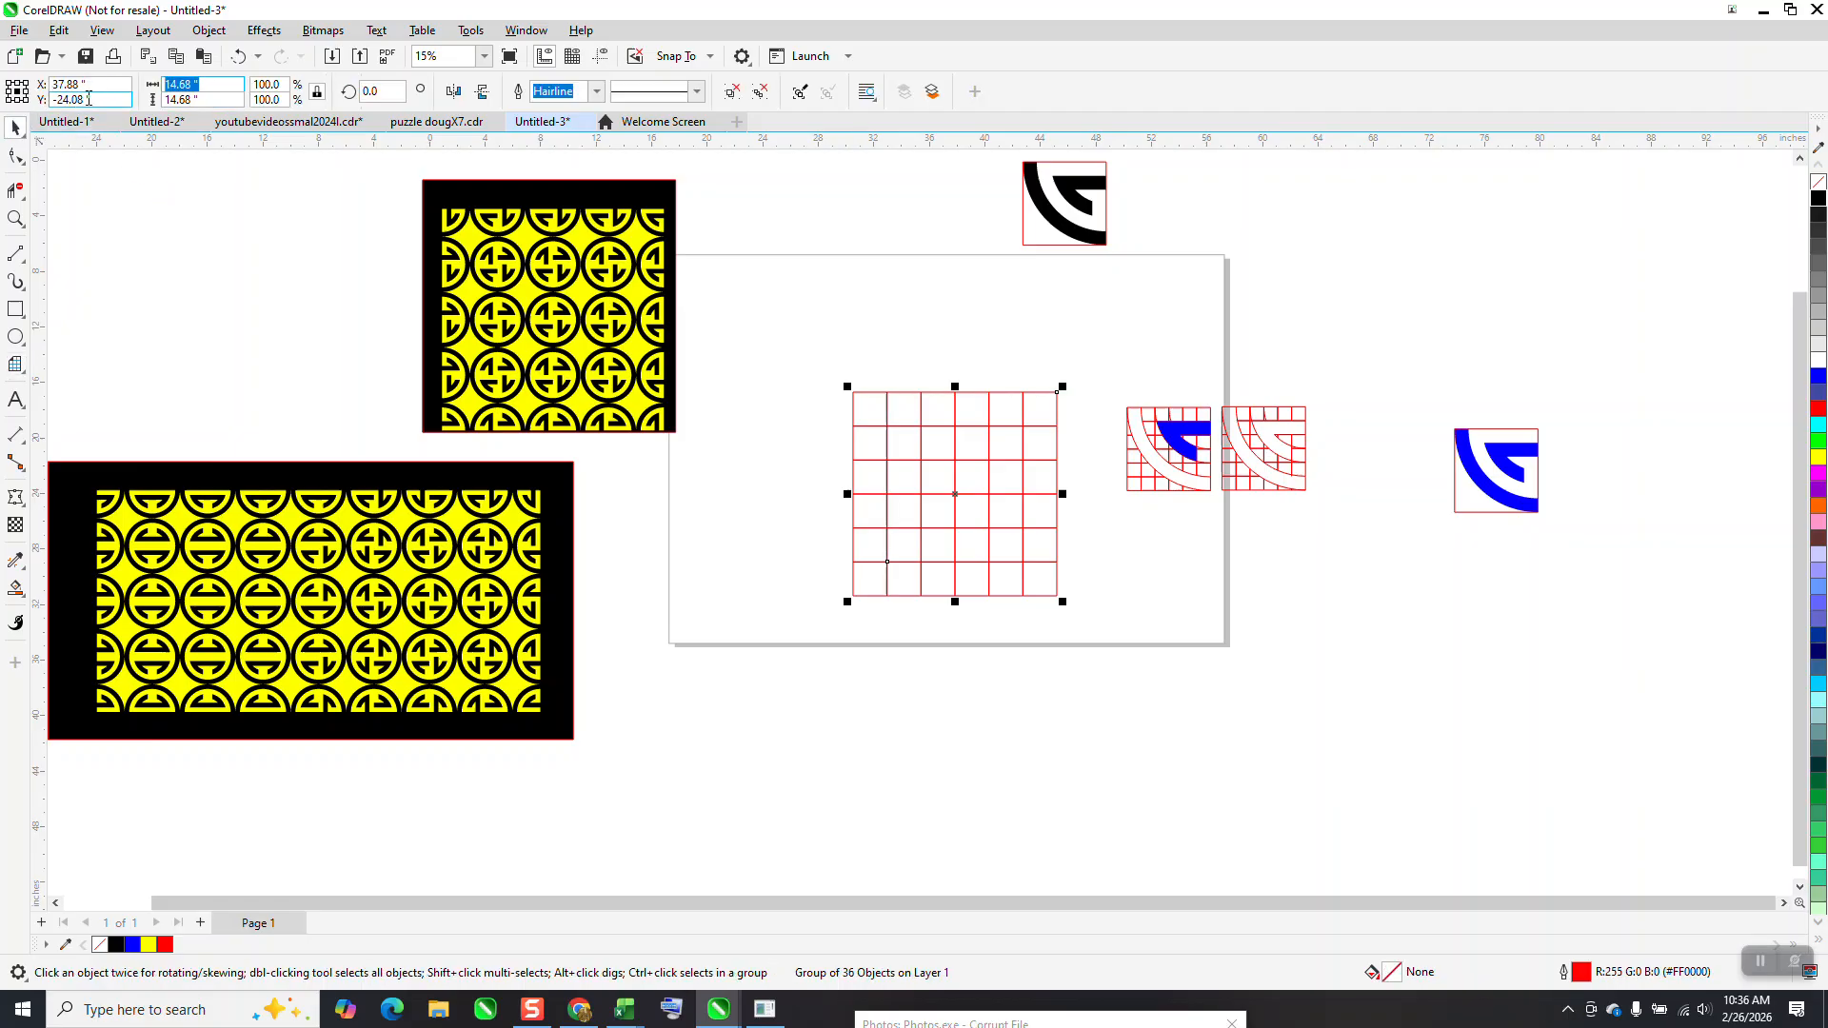
text(6)
key(Return)
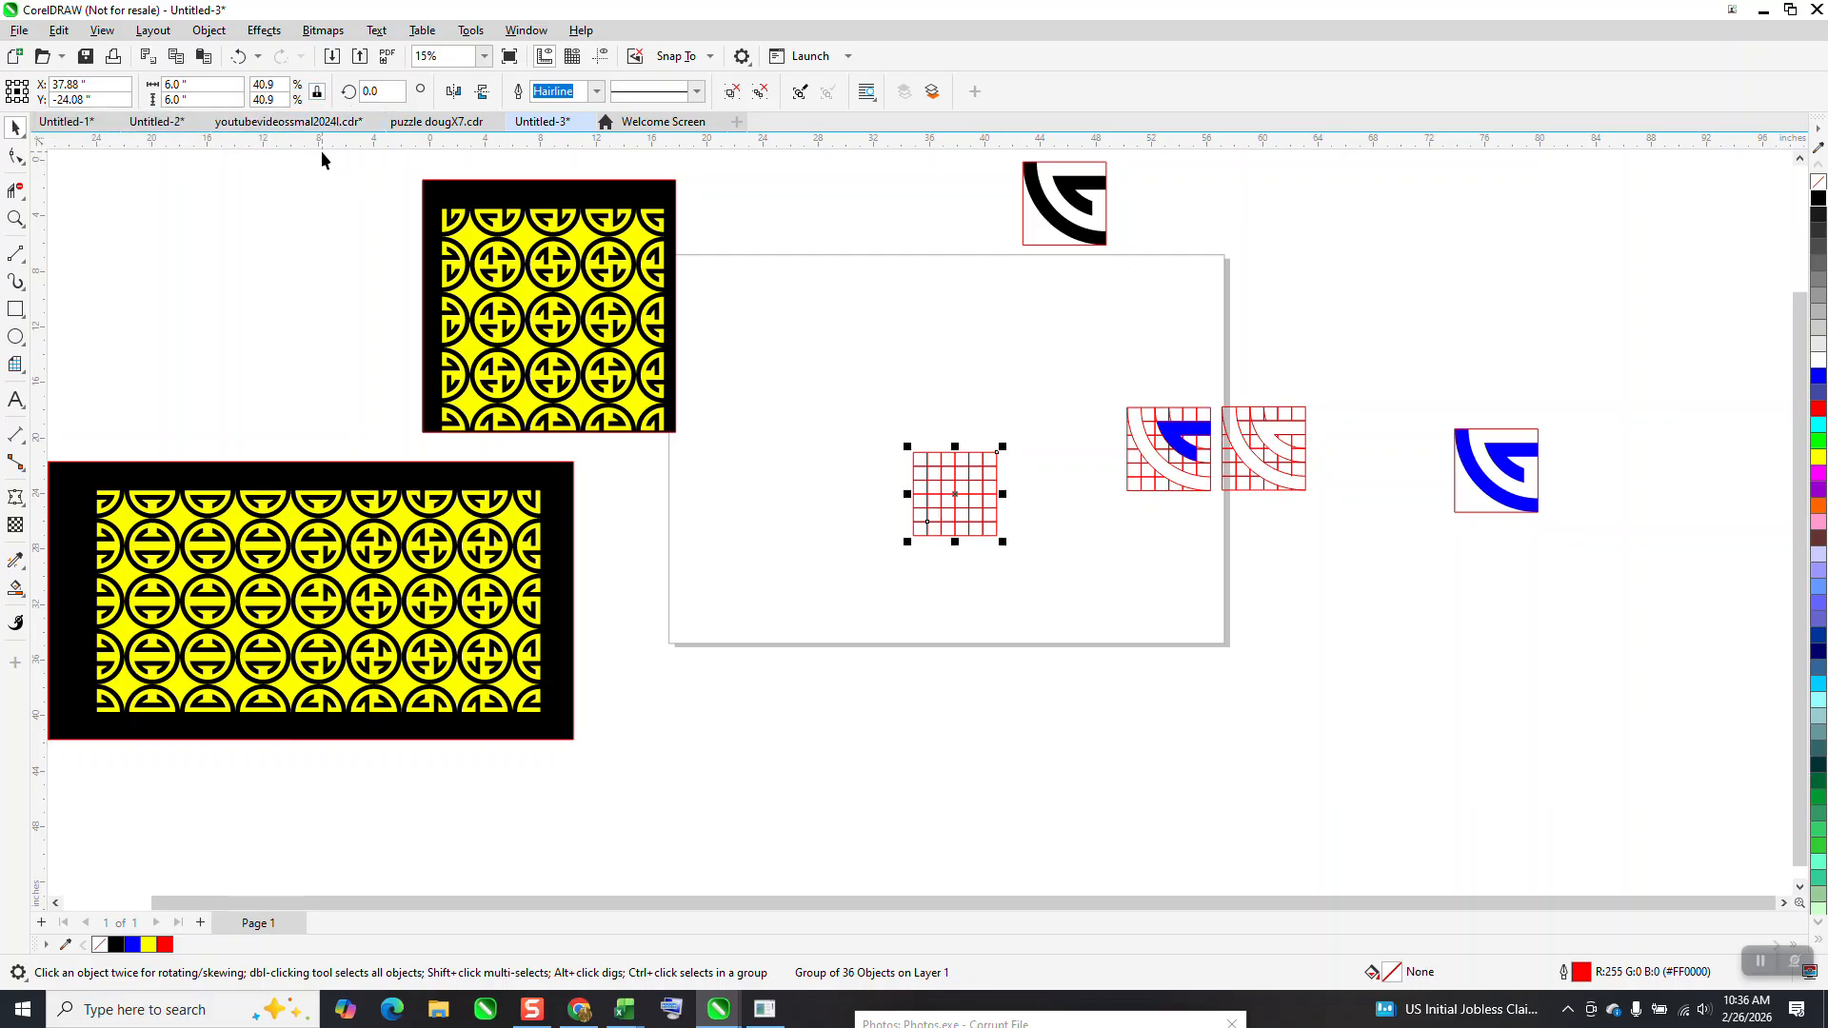
Draw a circle 12 inches in diameter and centre it on the grid's upper-right corner
click(16, 310)
click(16, 337)
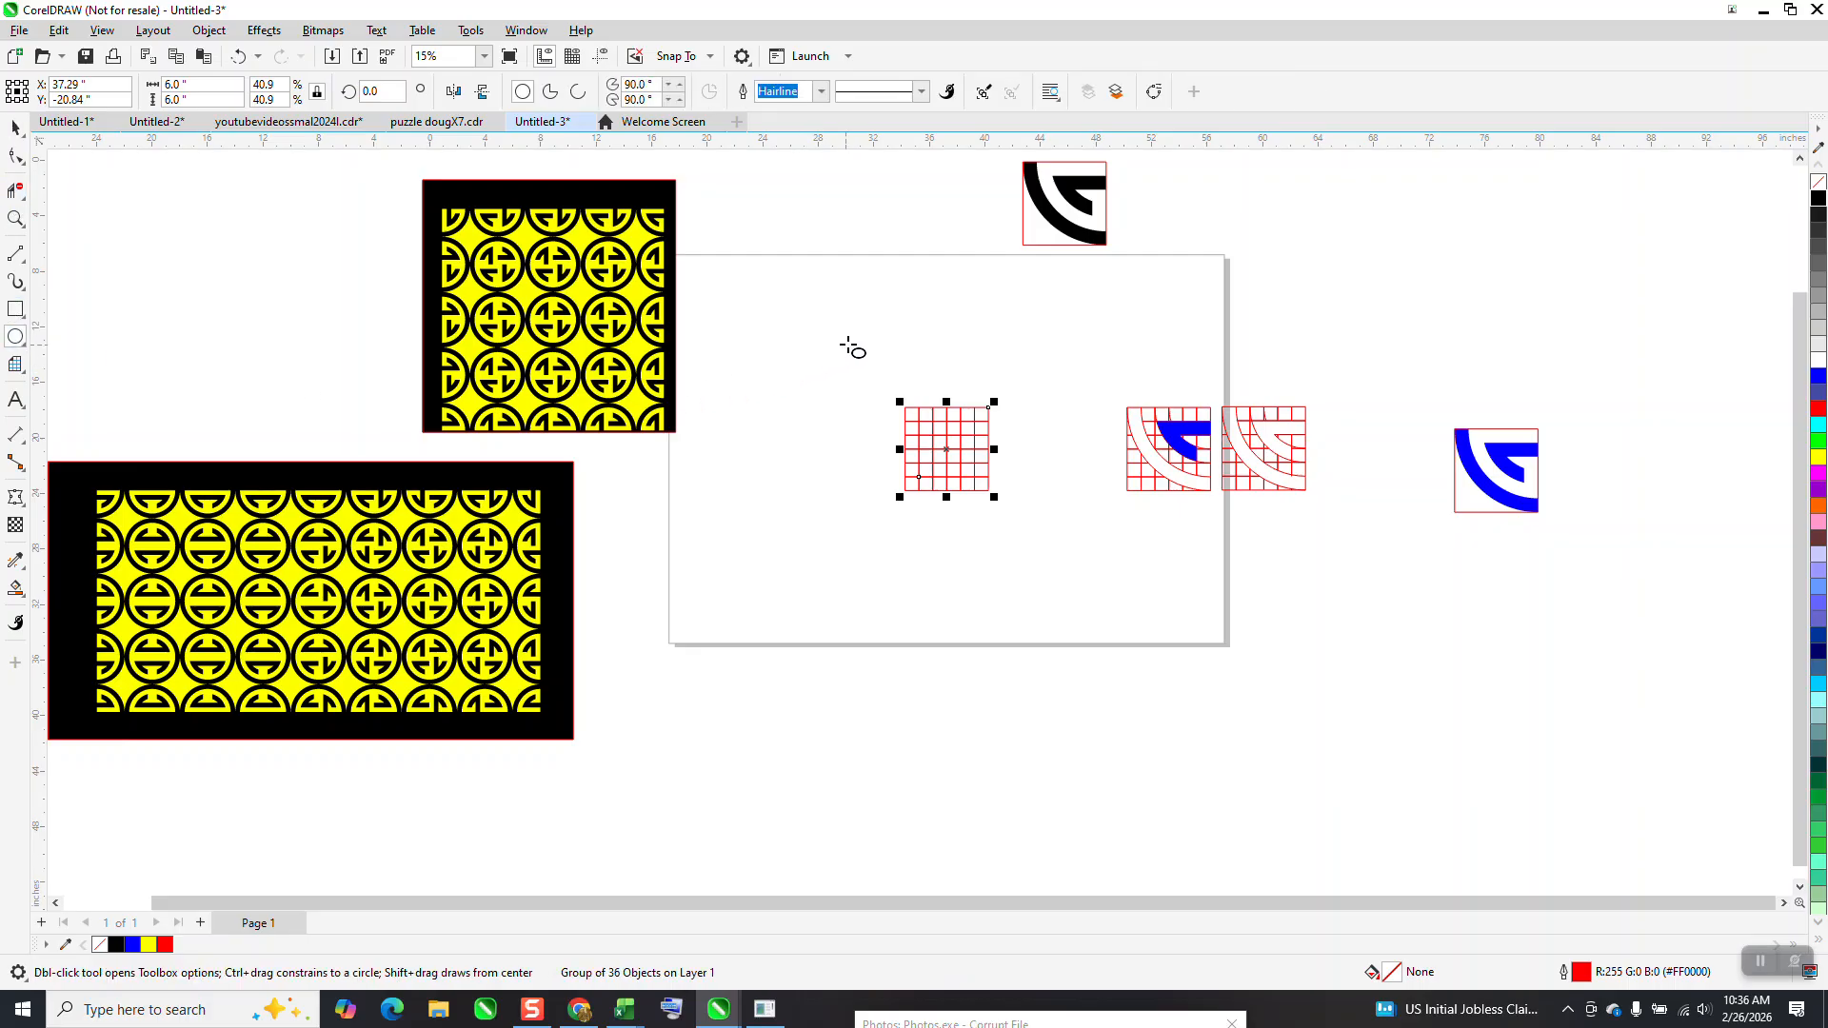
drag(860, 340, 672, 526)
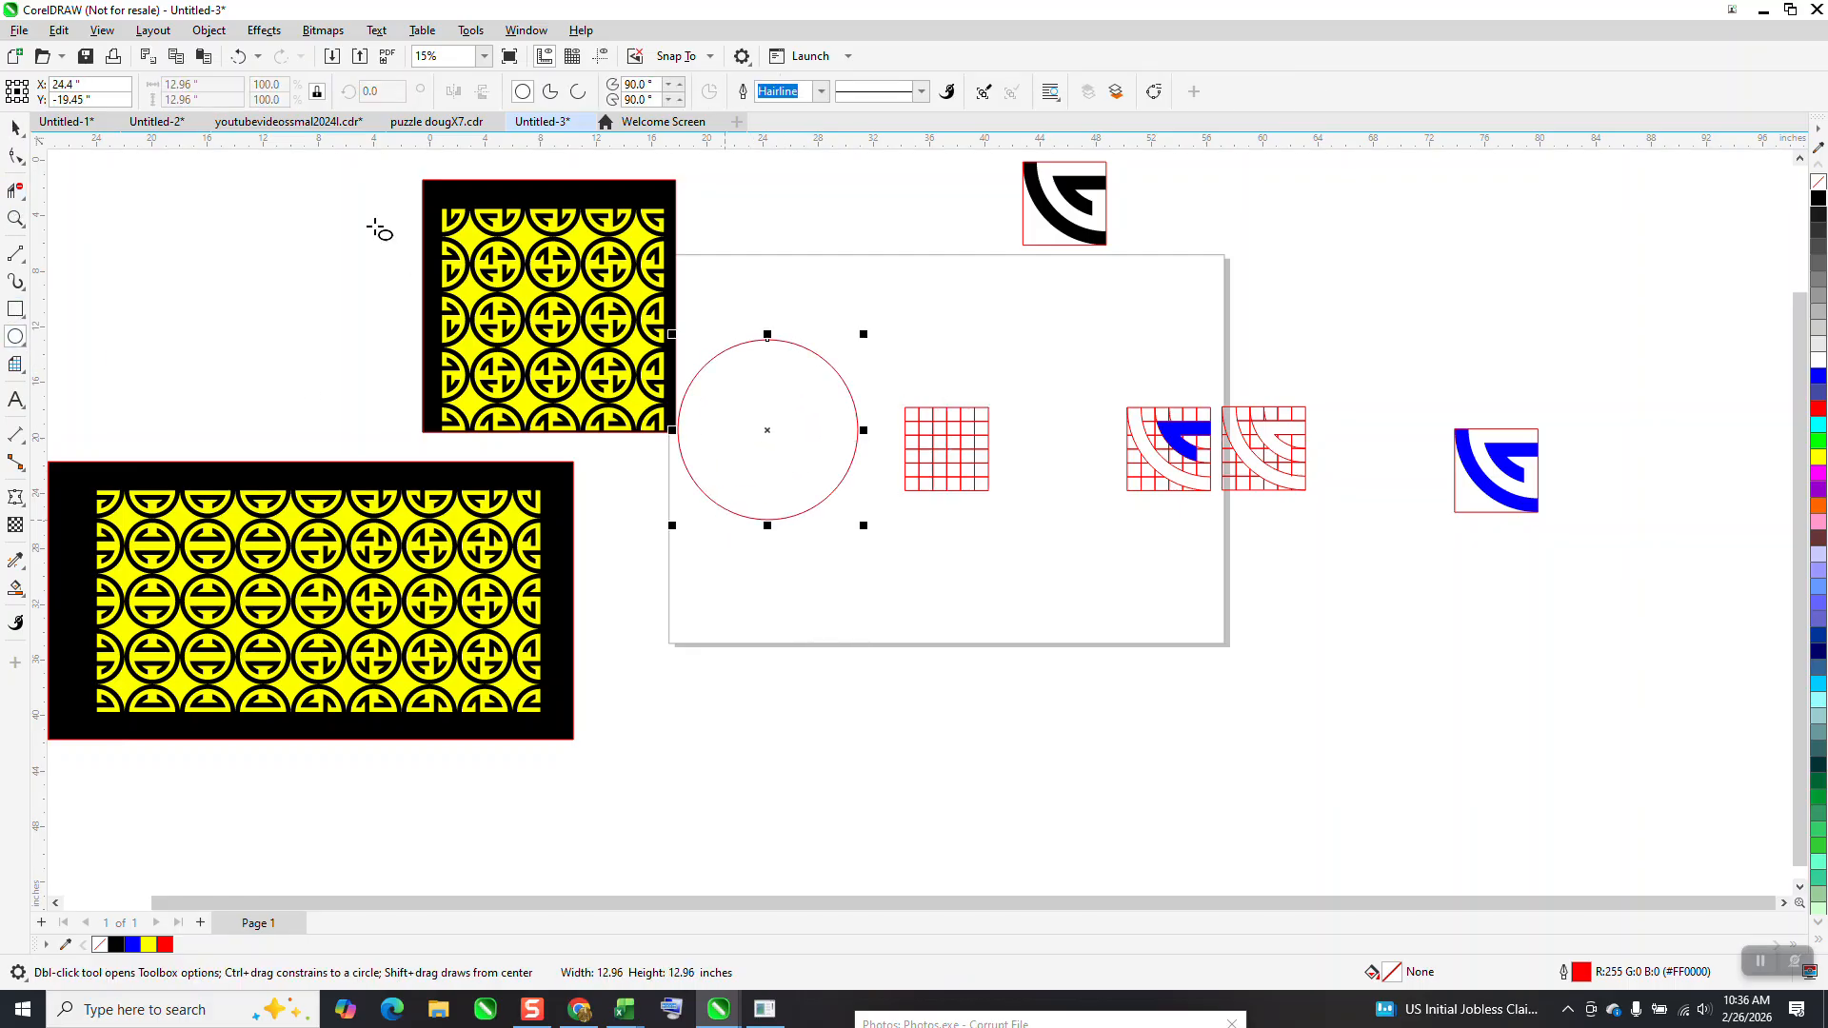
double_click(210, 87)
text(12)
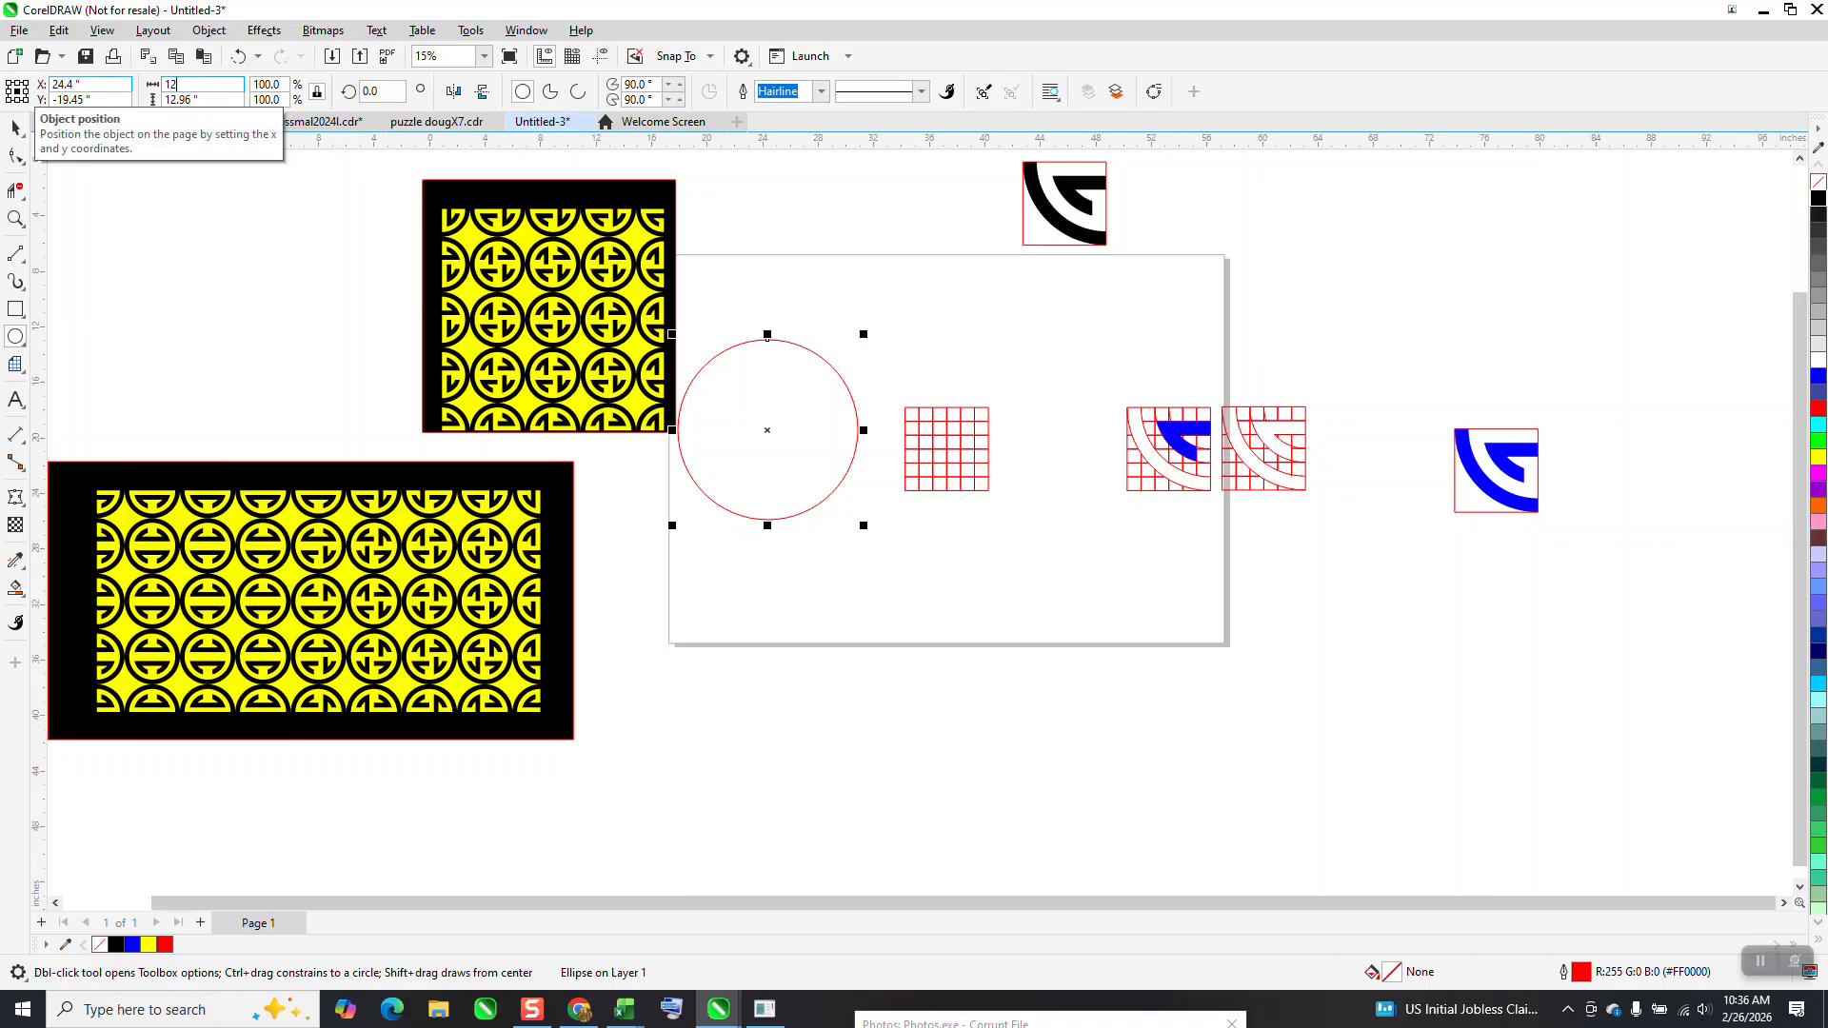
key(Return)
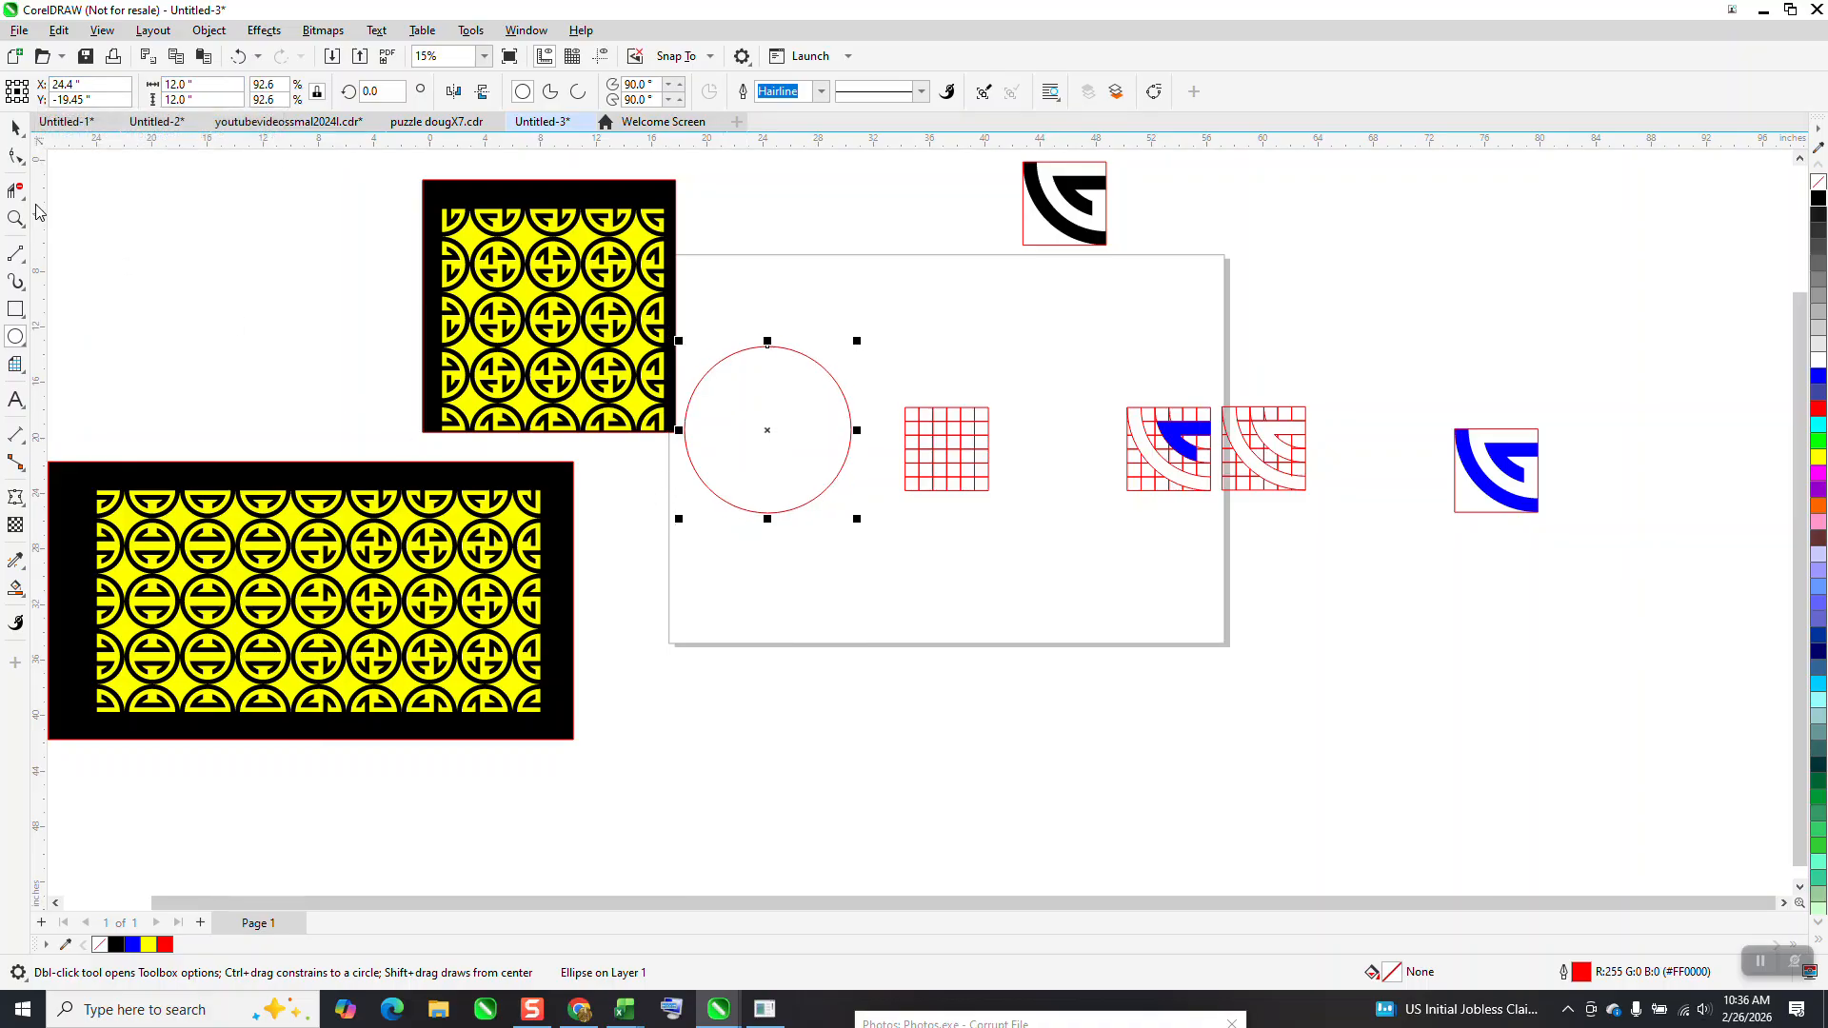
click(15, 126)
drag(766, 429, 988, 408)
Add three smaller concentric copies of the circle, with diameters of 10, 8 and 6 inches
click(15, 219)
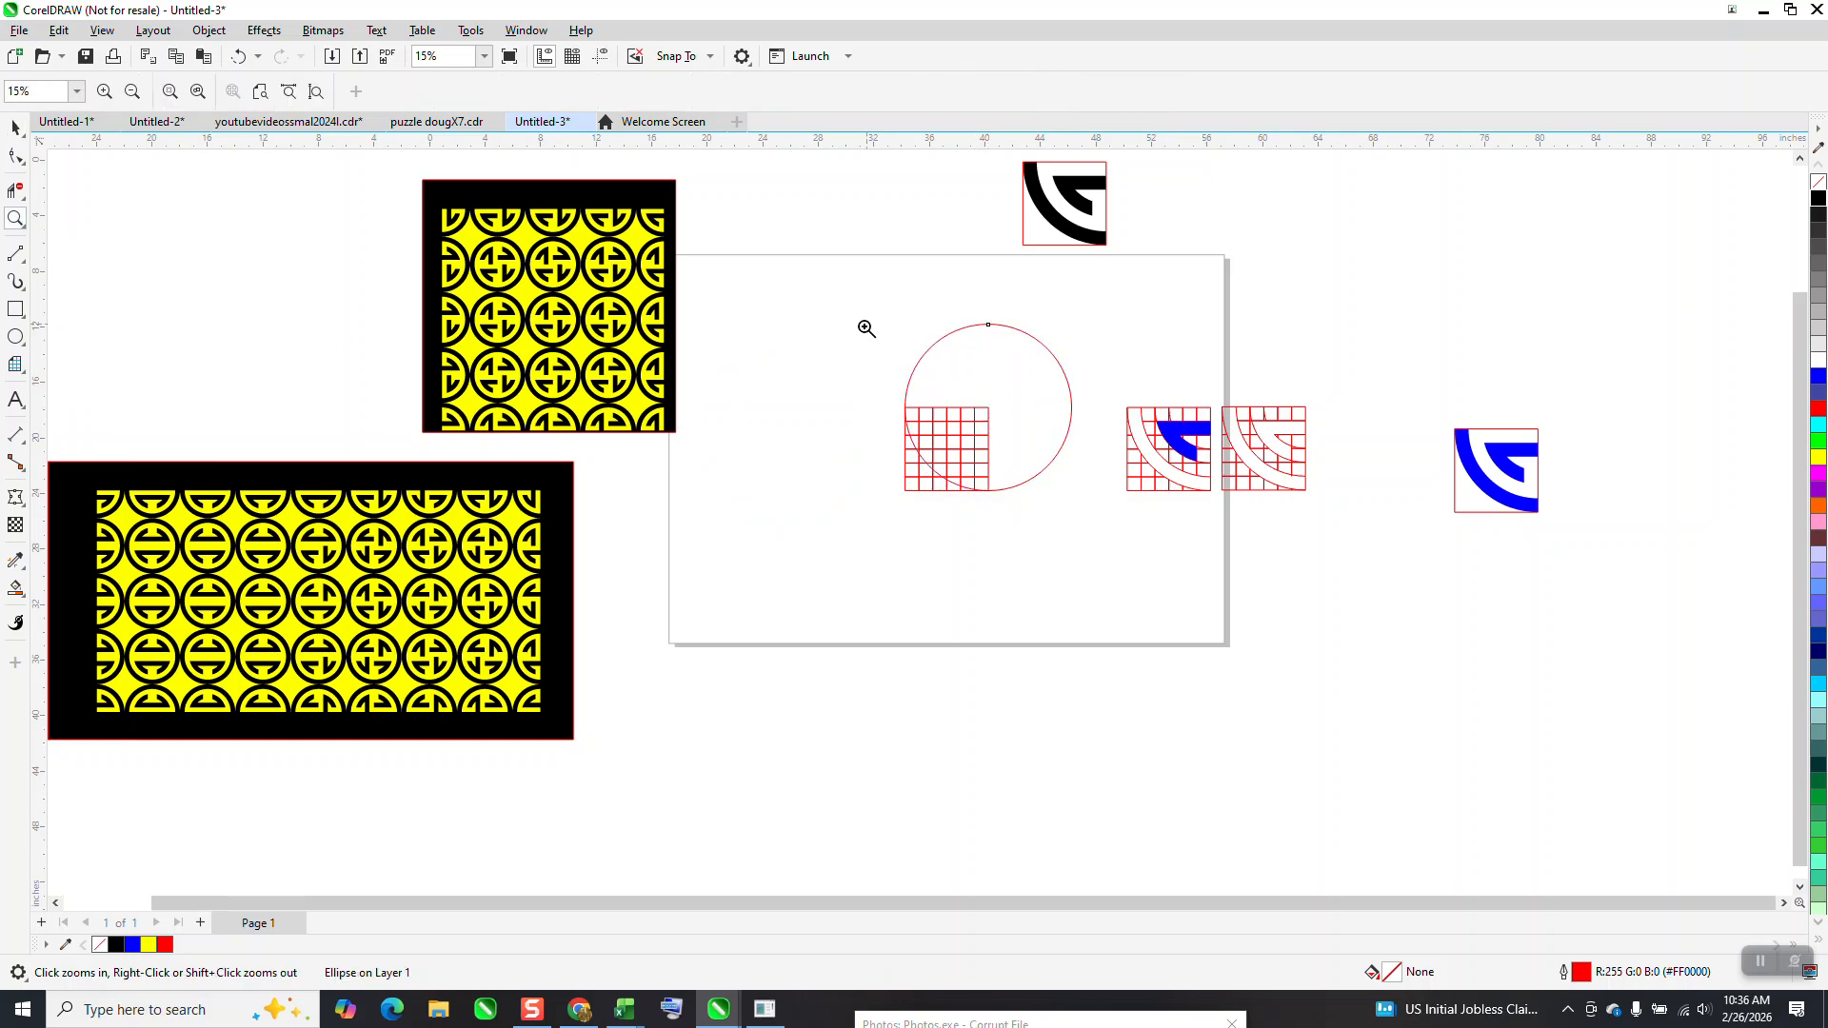
drag(863, 328, 1240, 582)
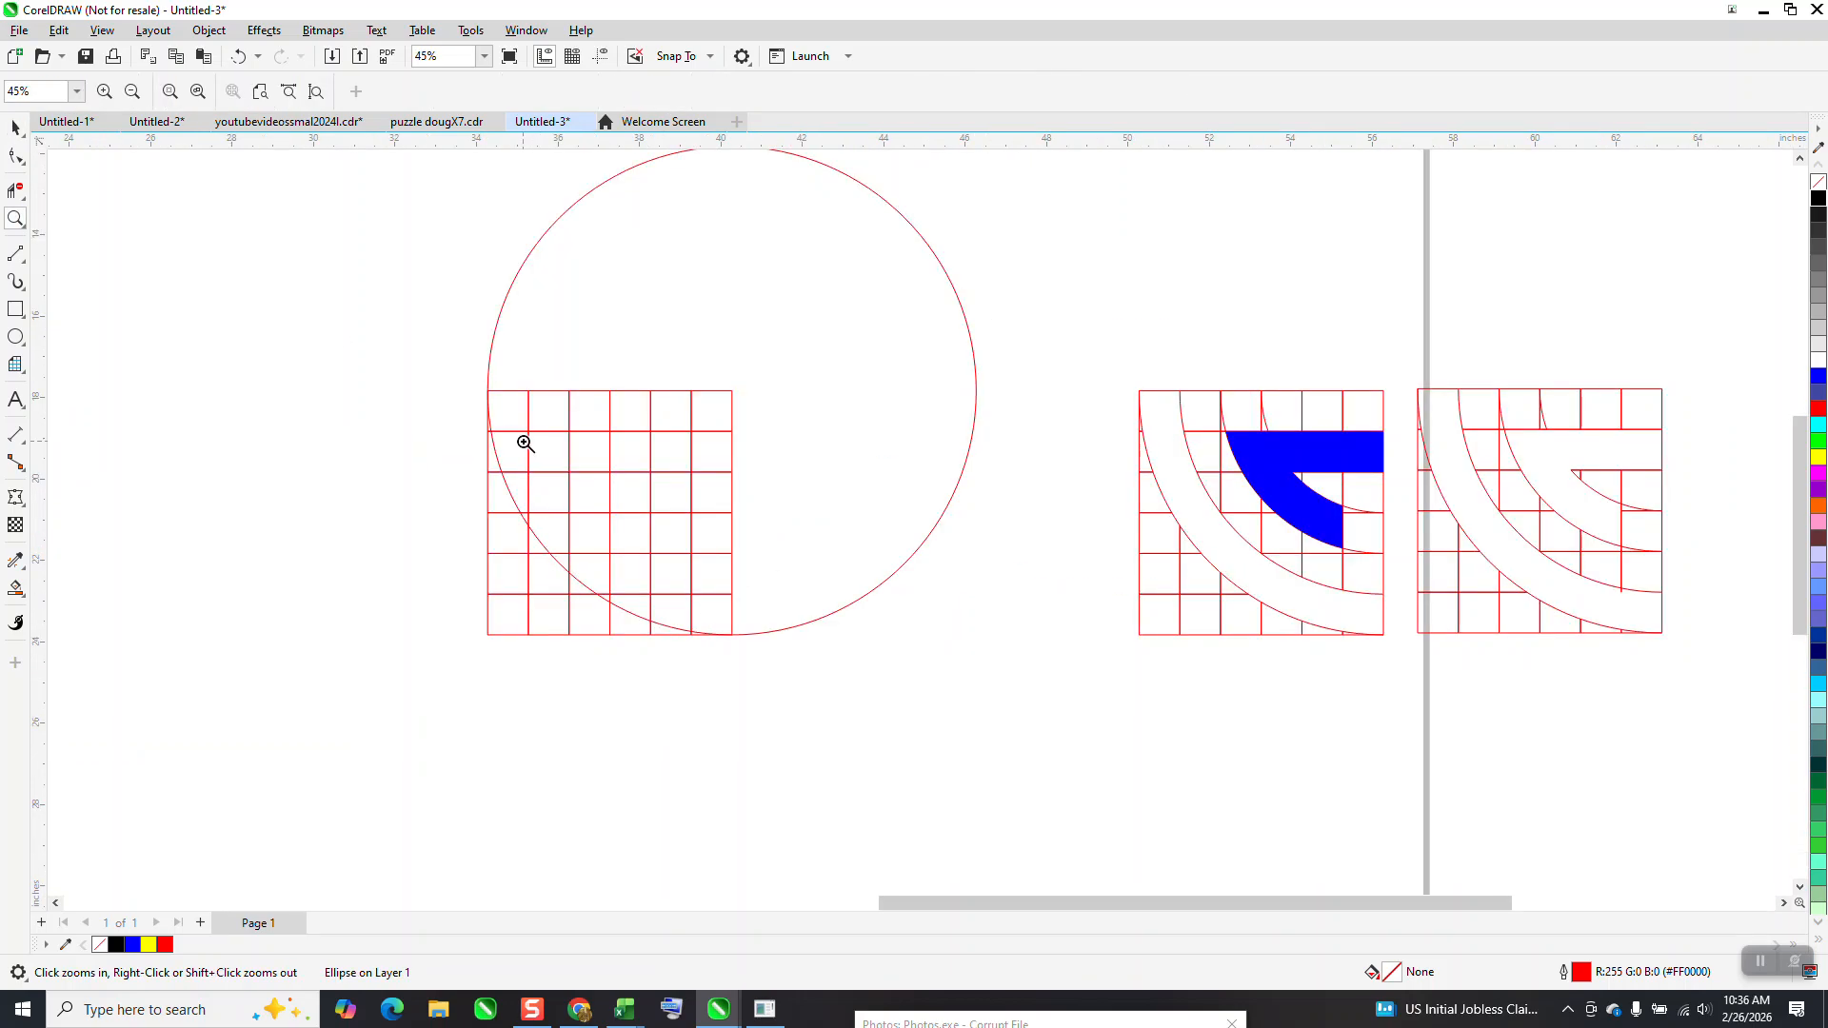
click(15, 126)
click(949, 289)
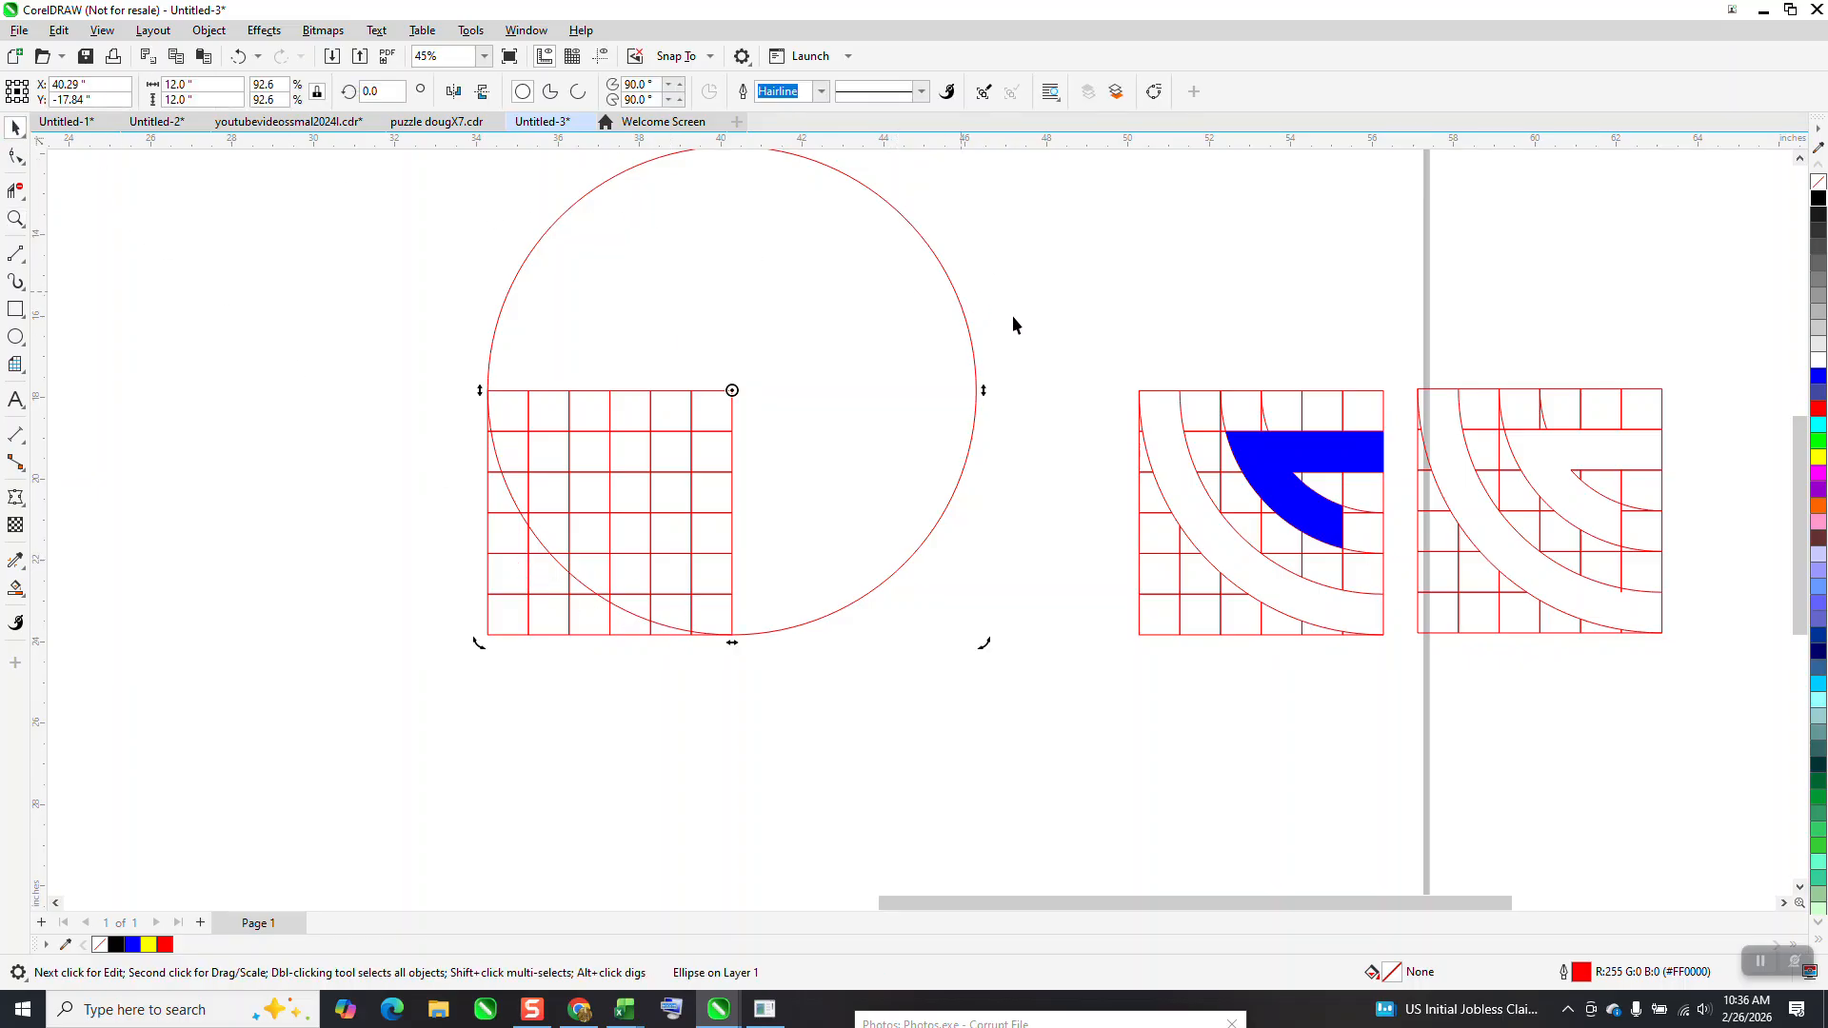
scroll(1013, 320, down, 1)
click(976, 326)
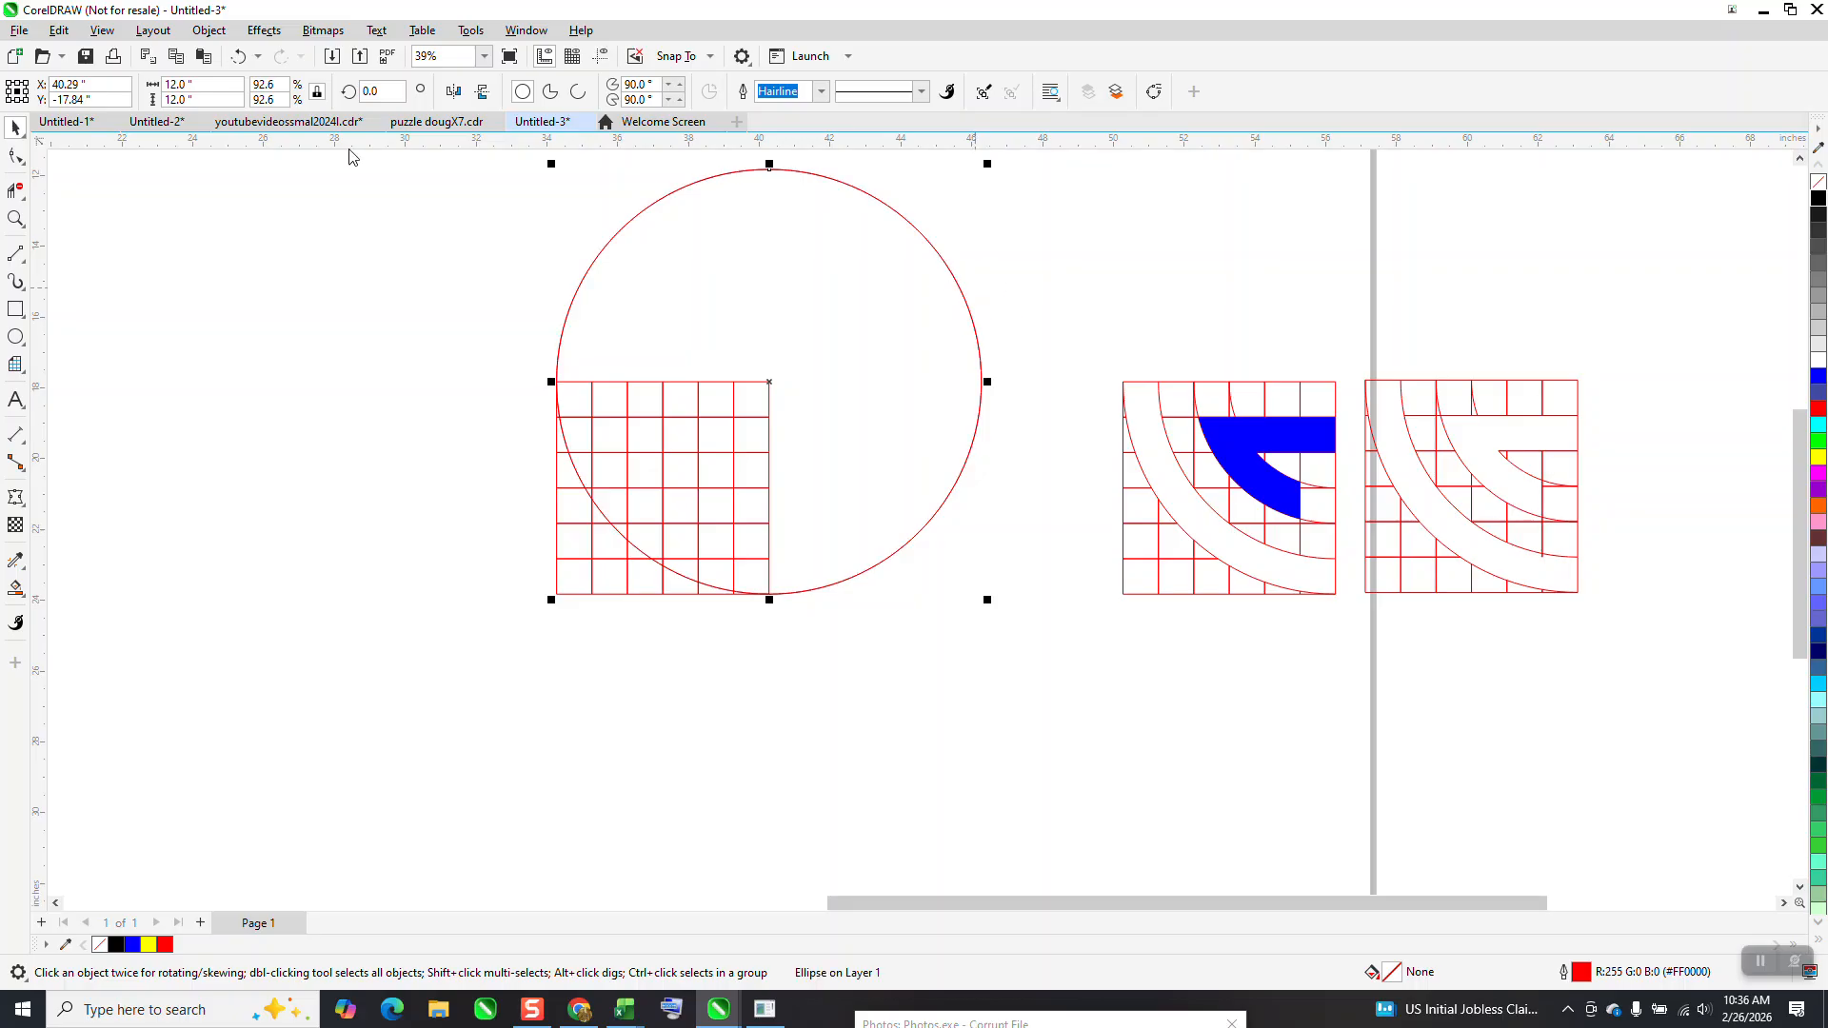
double_click(207, 86)
text(10)
key(Return)
key(ctrl+d)
key(ctrl+d)
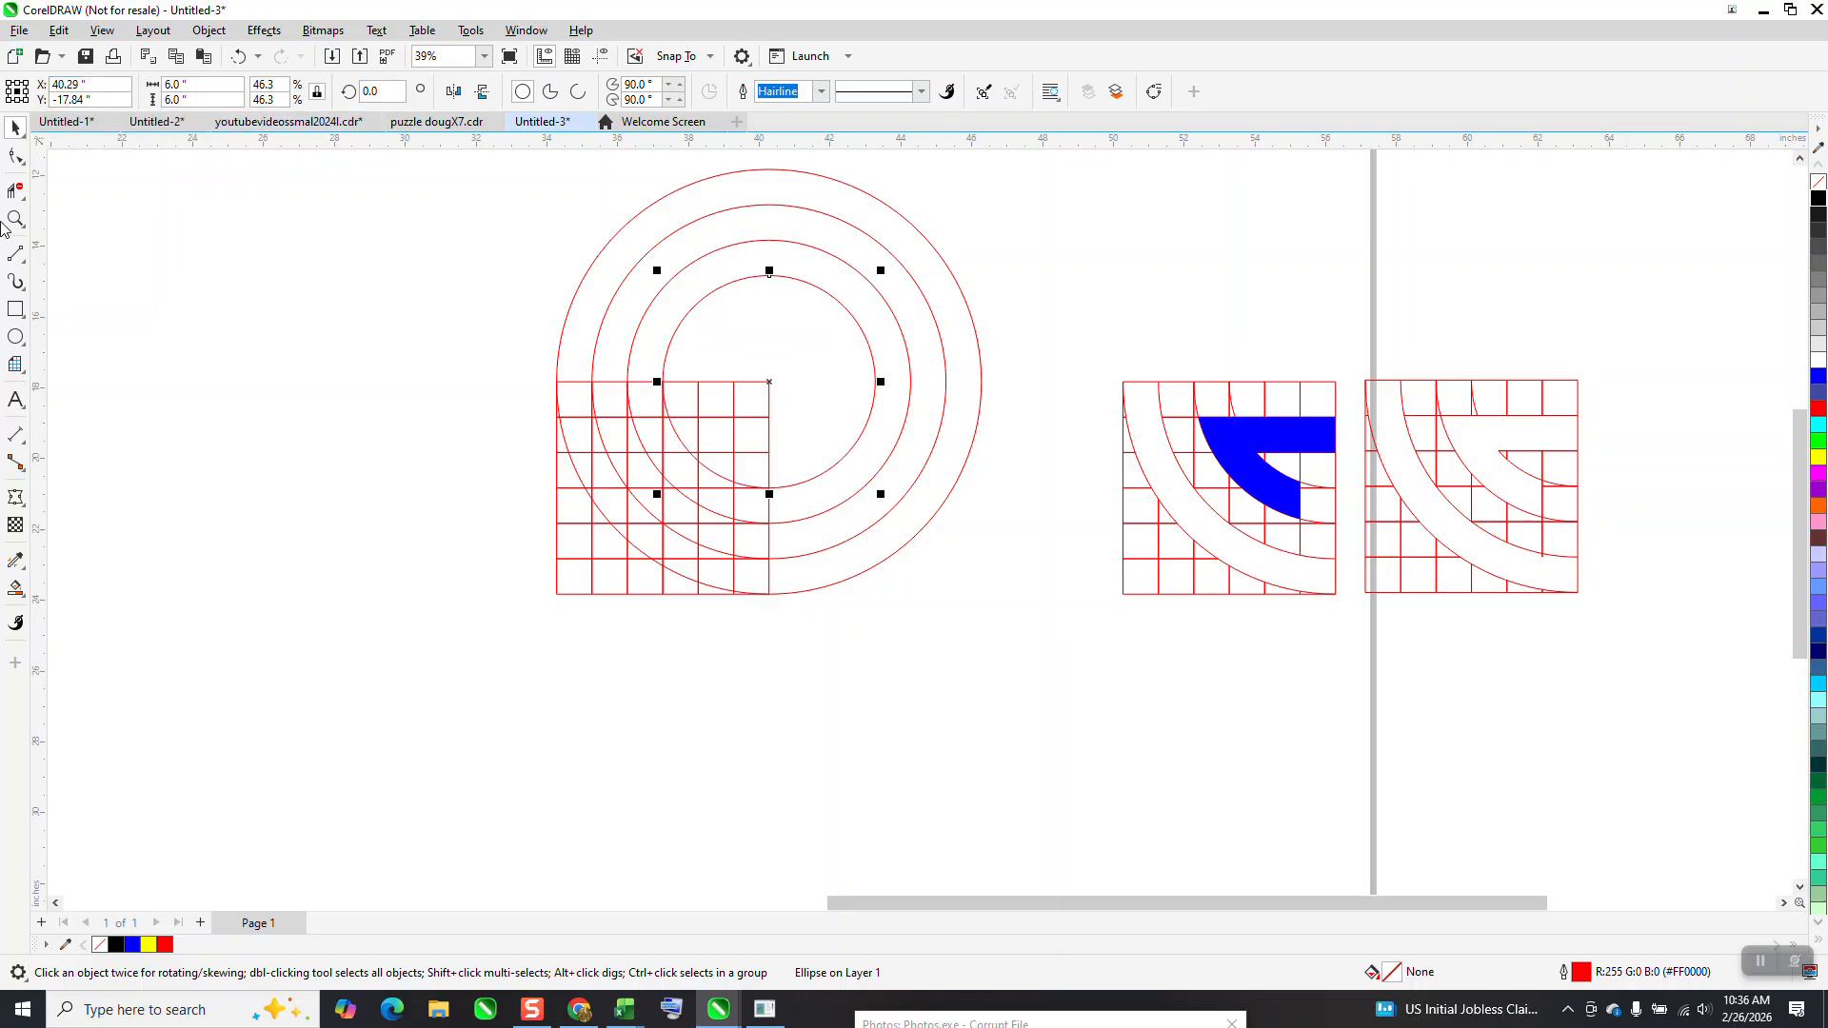
Remove the parts of the four circles outside the grid with Virtual Segment Delete
click(21, 196)
drag(752, 299, 758, 303)
click(16, 218)
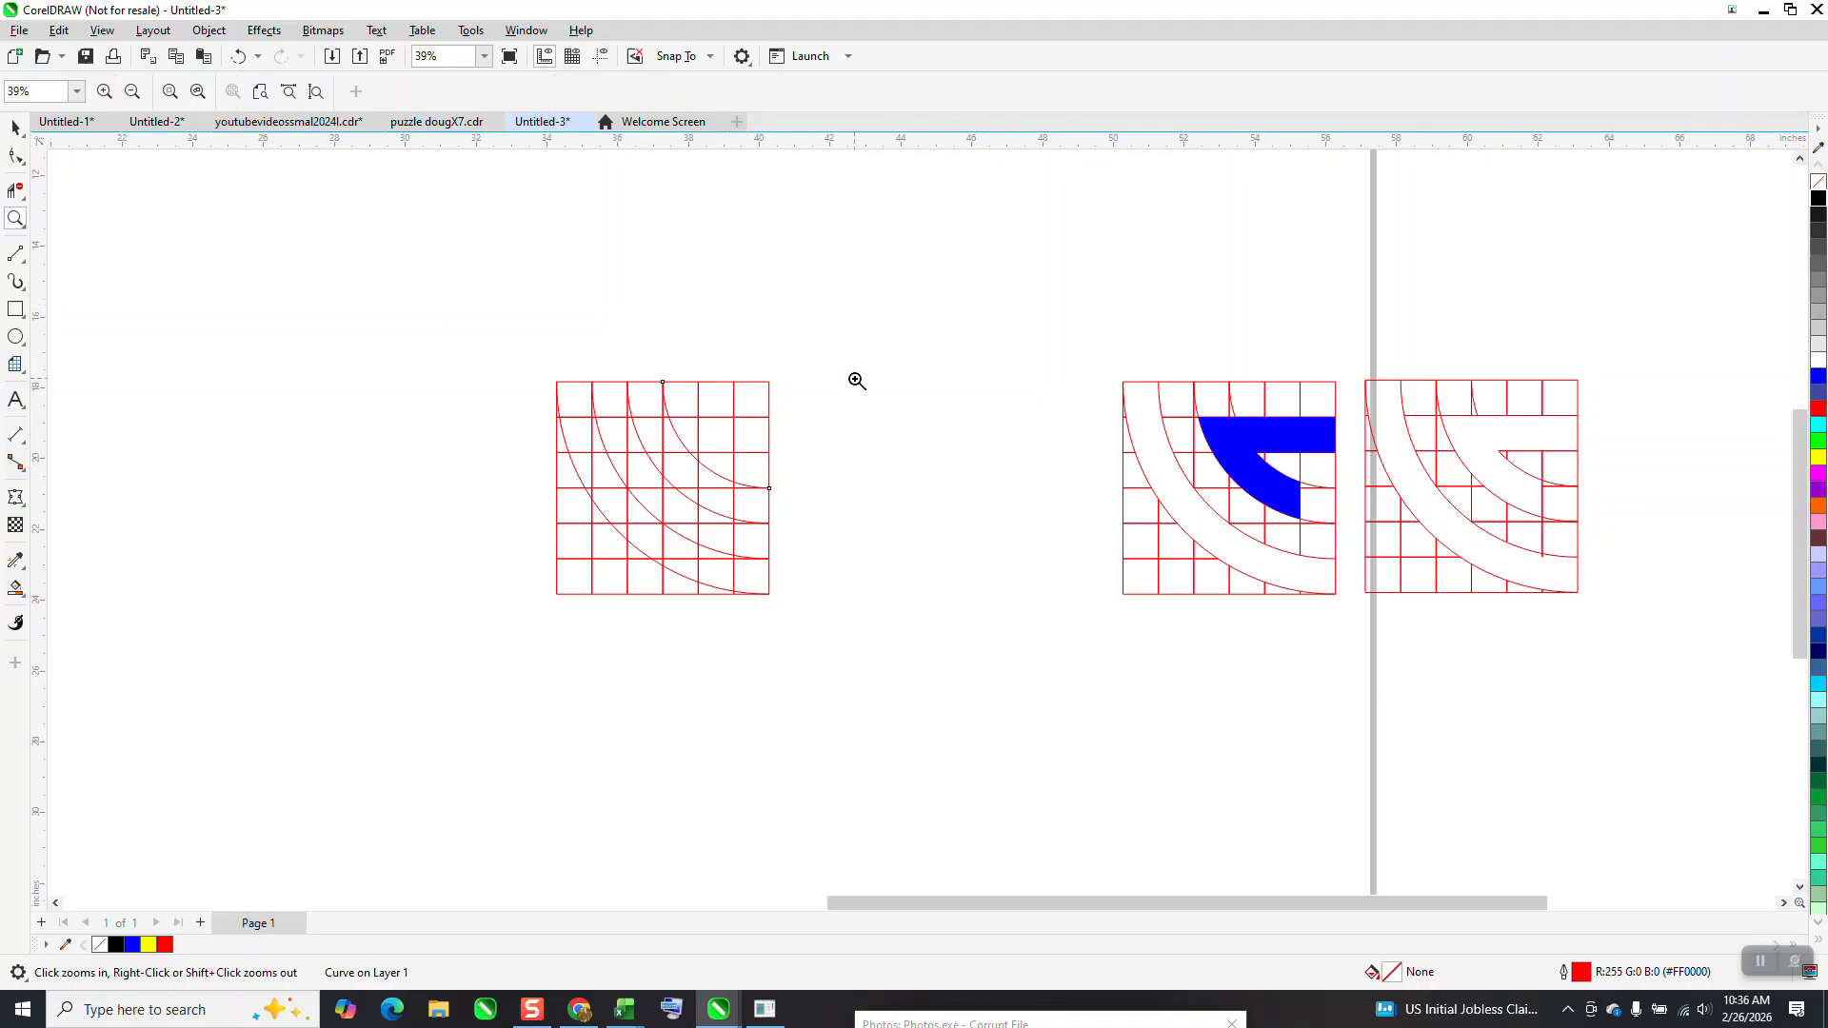
Move the unfilled trimmed example grid to between the new grid and the blue-filled example
click(15, 128)
drag(1358, 348, 1364, 399)
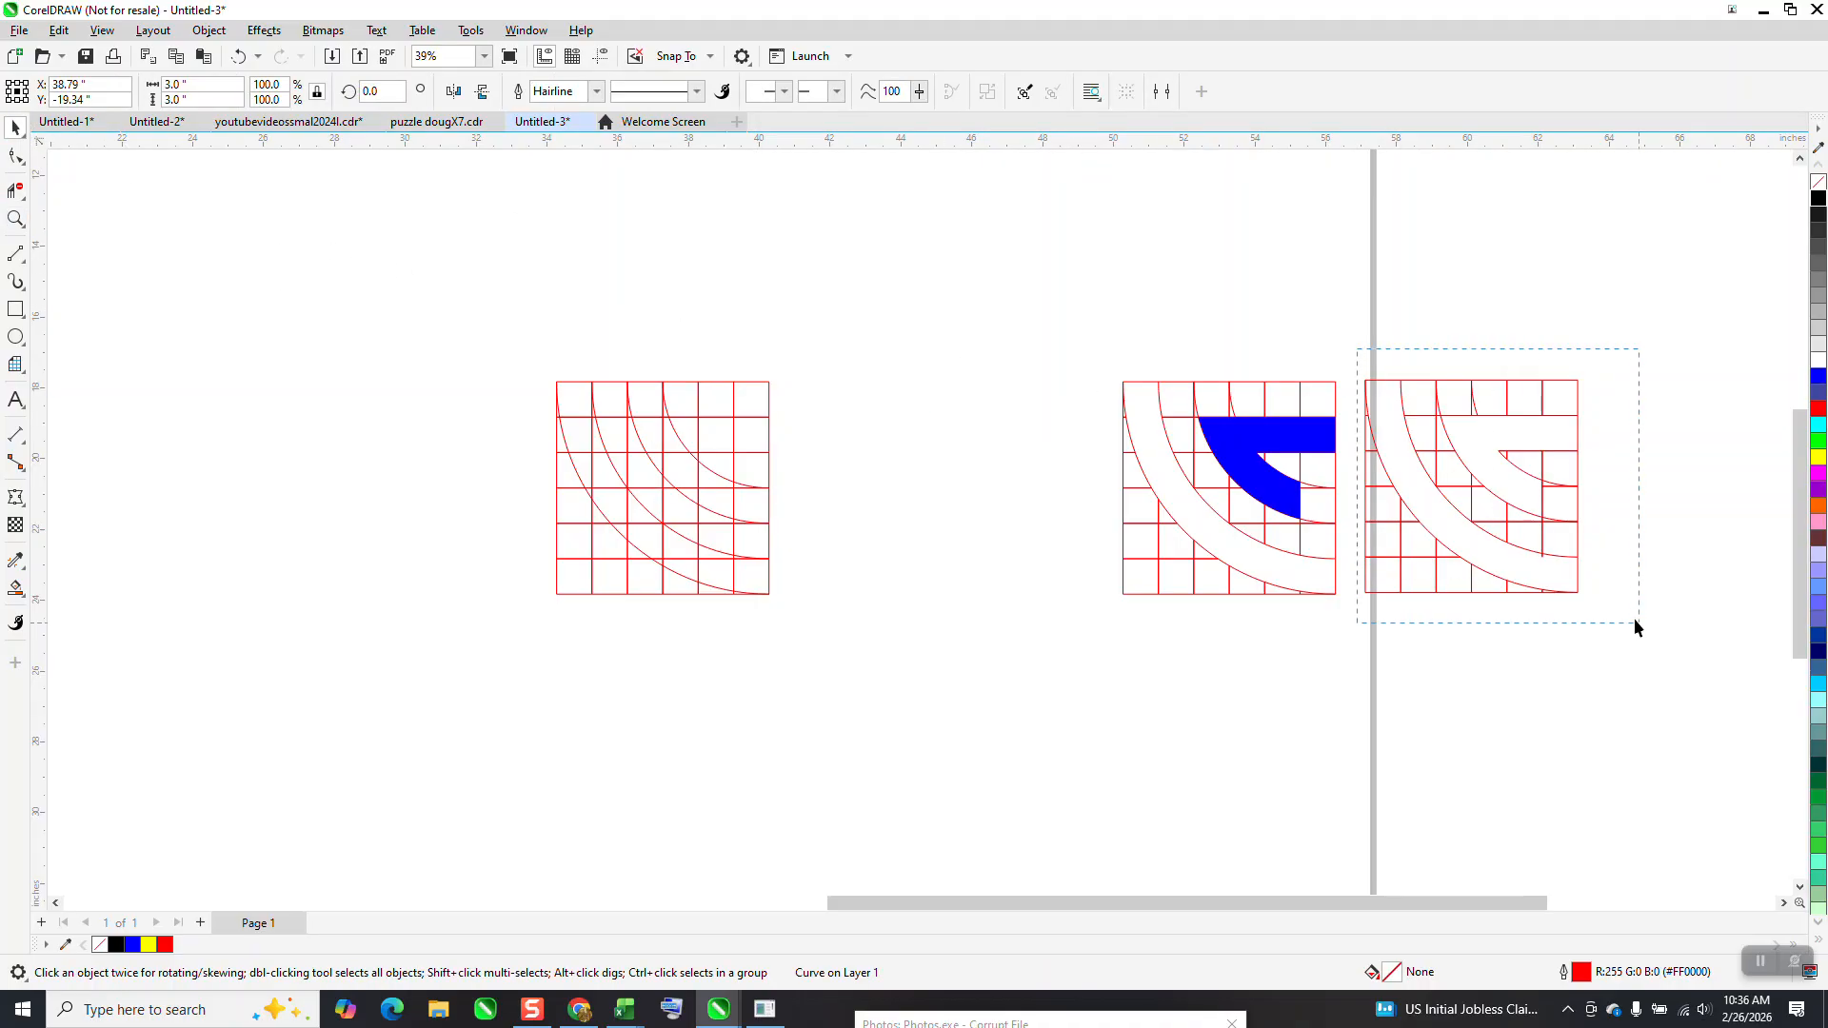
drag(1637, 621, 1638, 621)
drag(1489, 502, 941, 511)
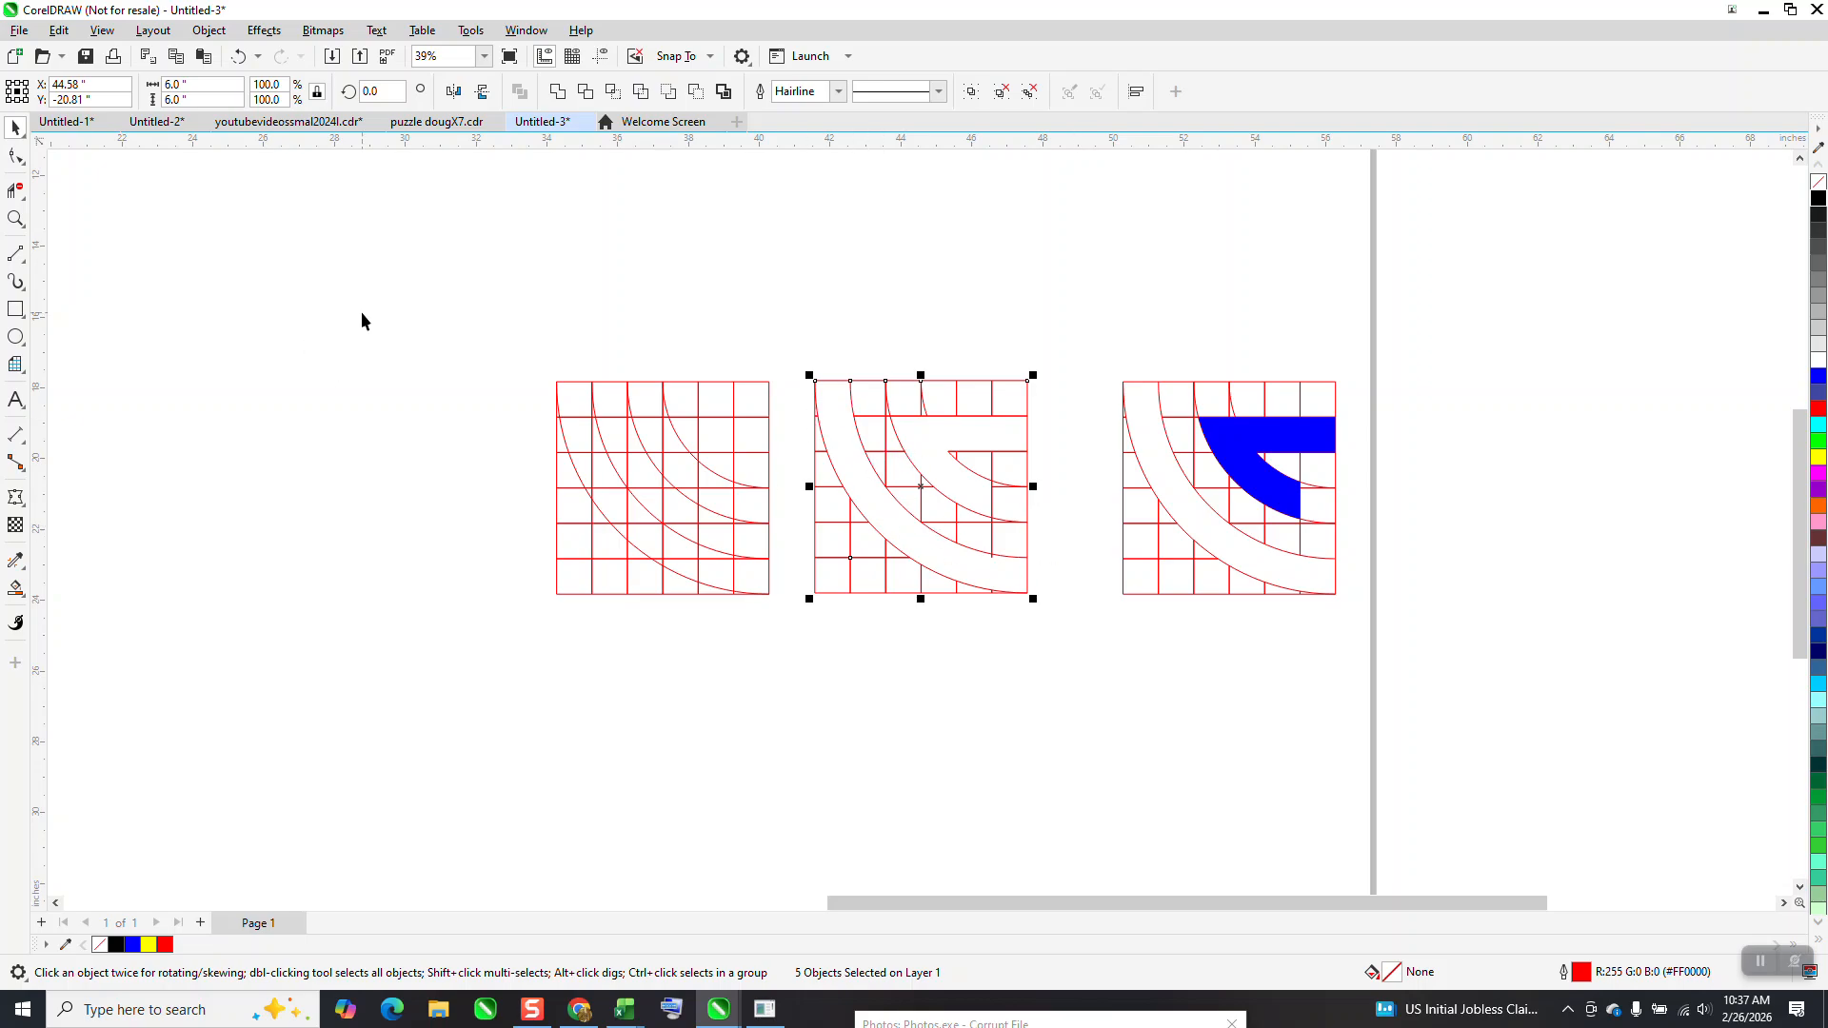
Delete the grid and arc segments inside the G-shaped area of the new grid, matching the example beside it
click(15, 218)
drag(438, 315, 1191, 655)
click(15, 189)
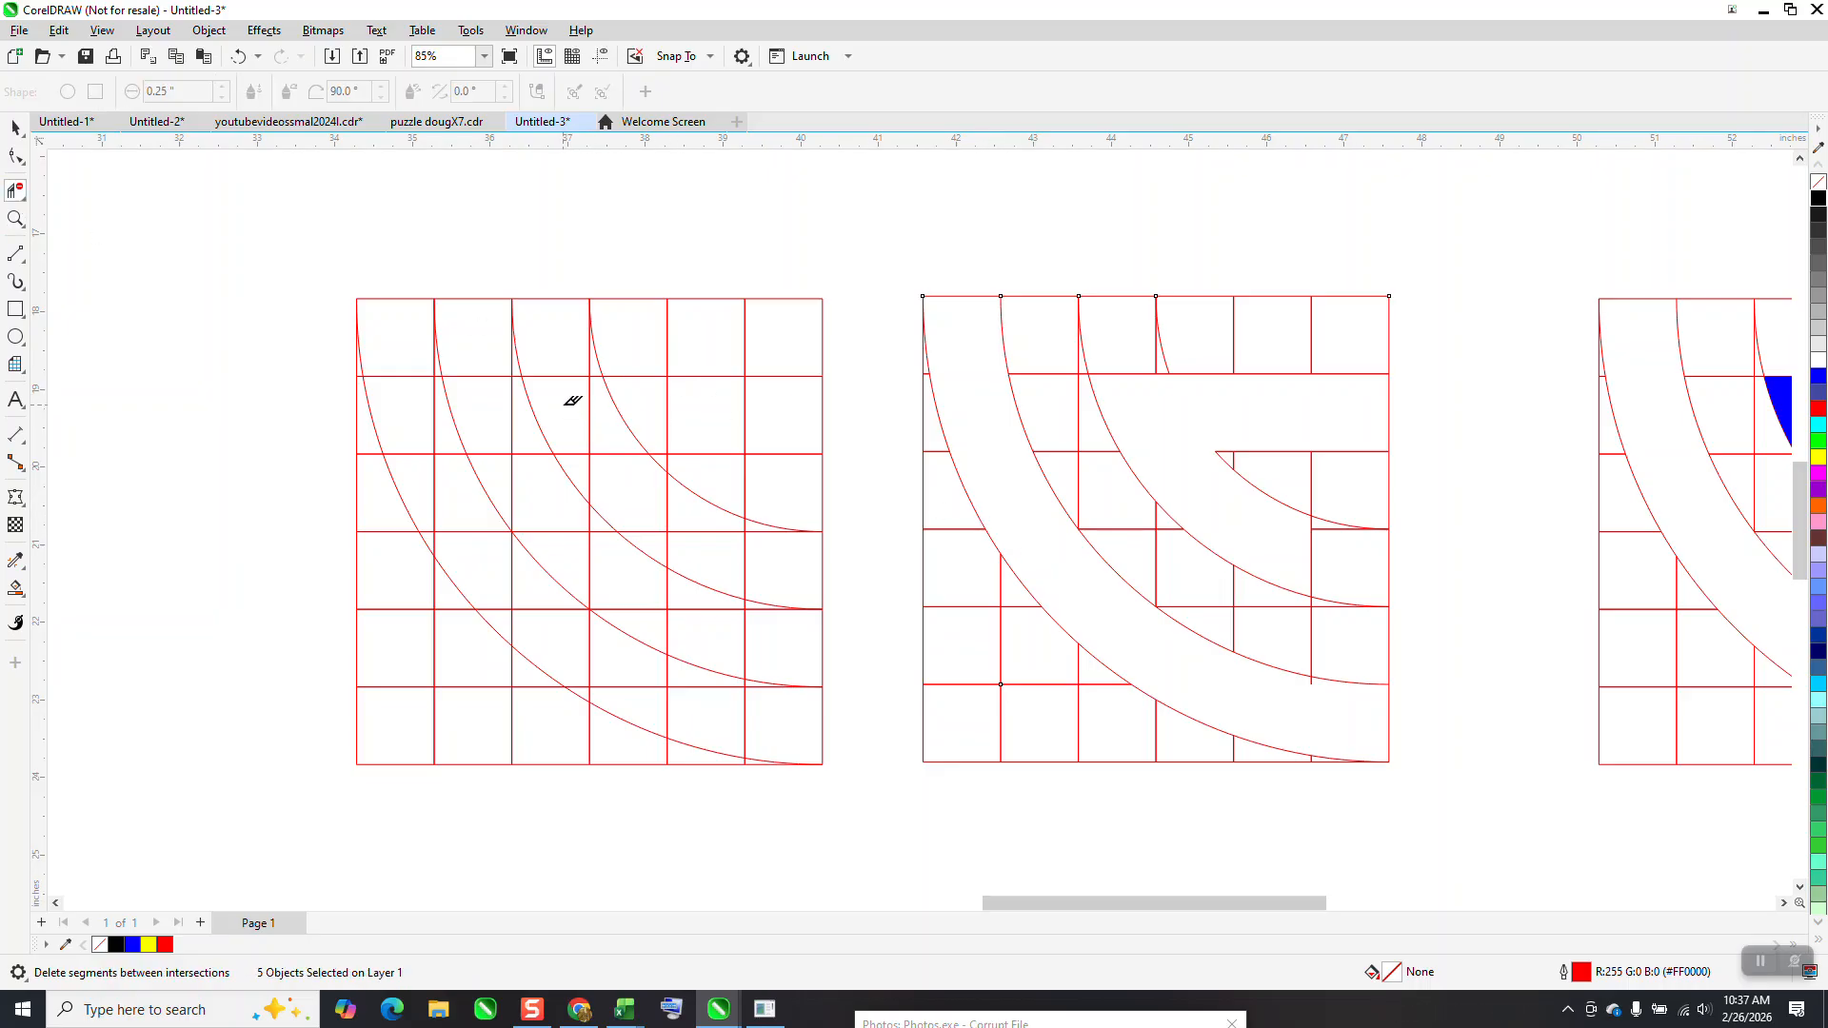
drag(567, 396, 588, 412)
drag(786, 416, 791, 420)
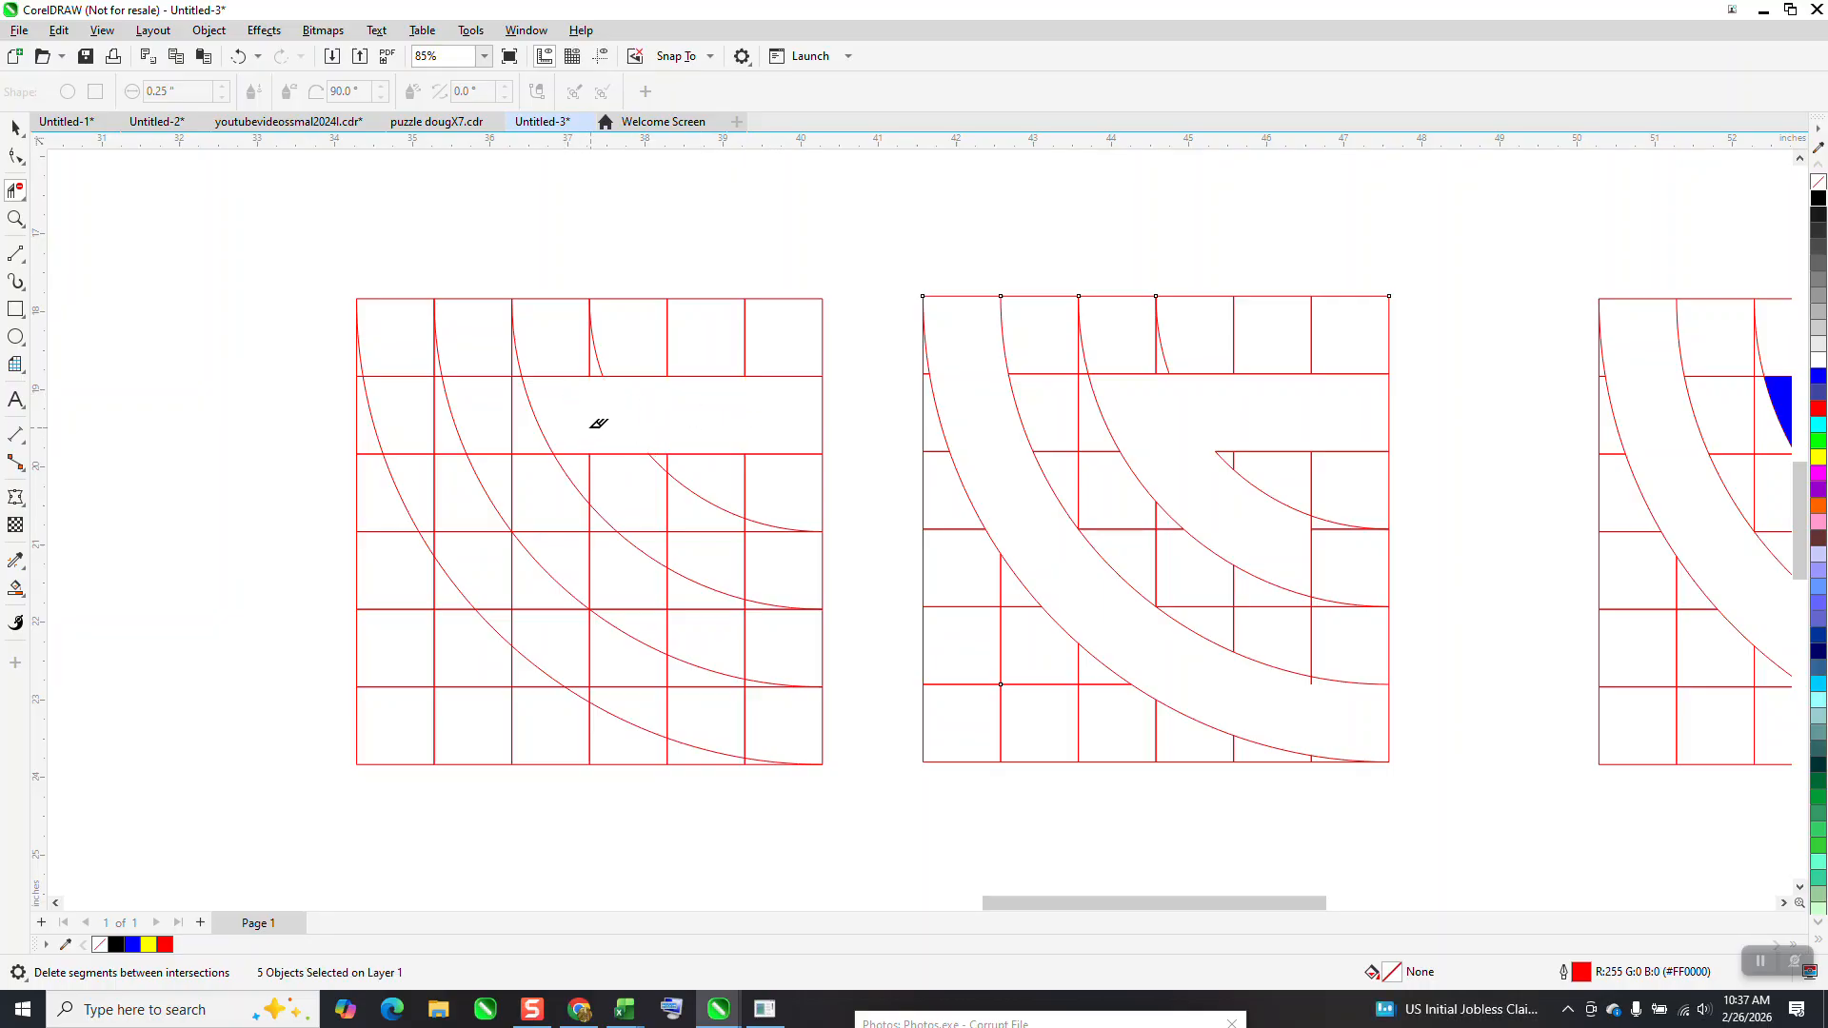
drag(582, 429, 602, 454)
drag(729, 555, 664, 533)
click(590, 461)
click(657, 531)
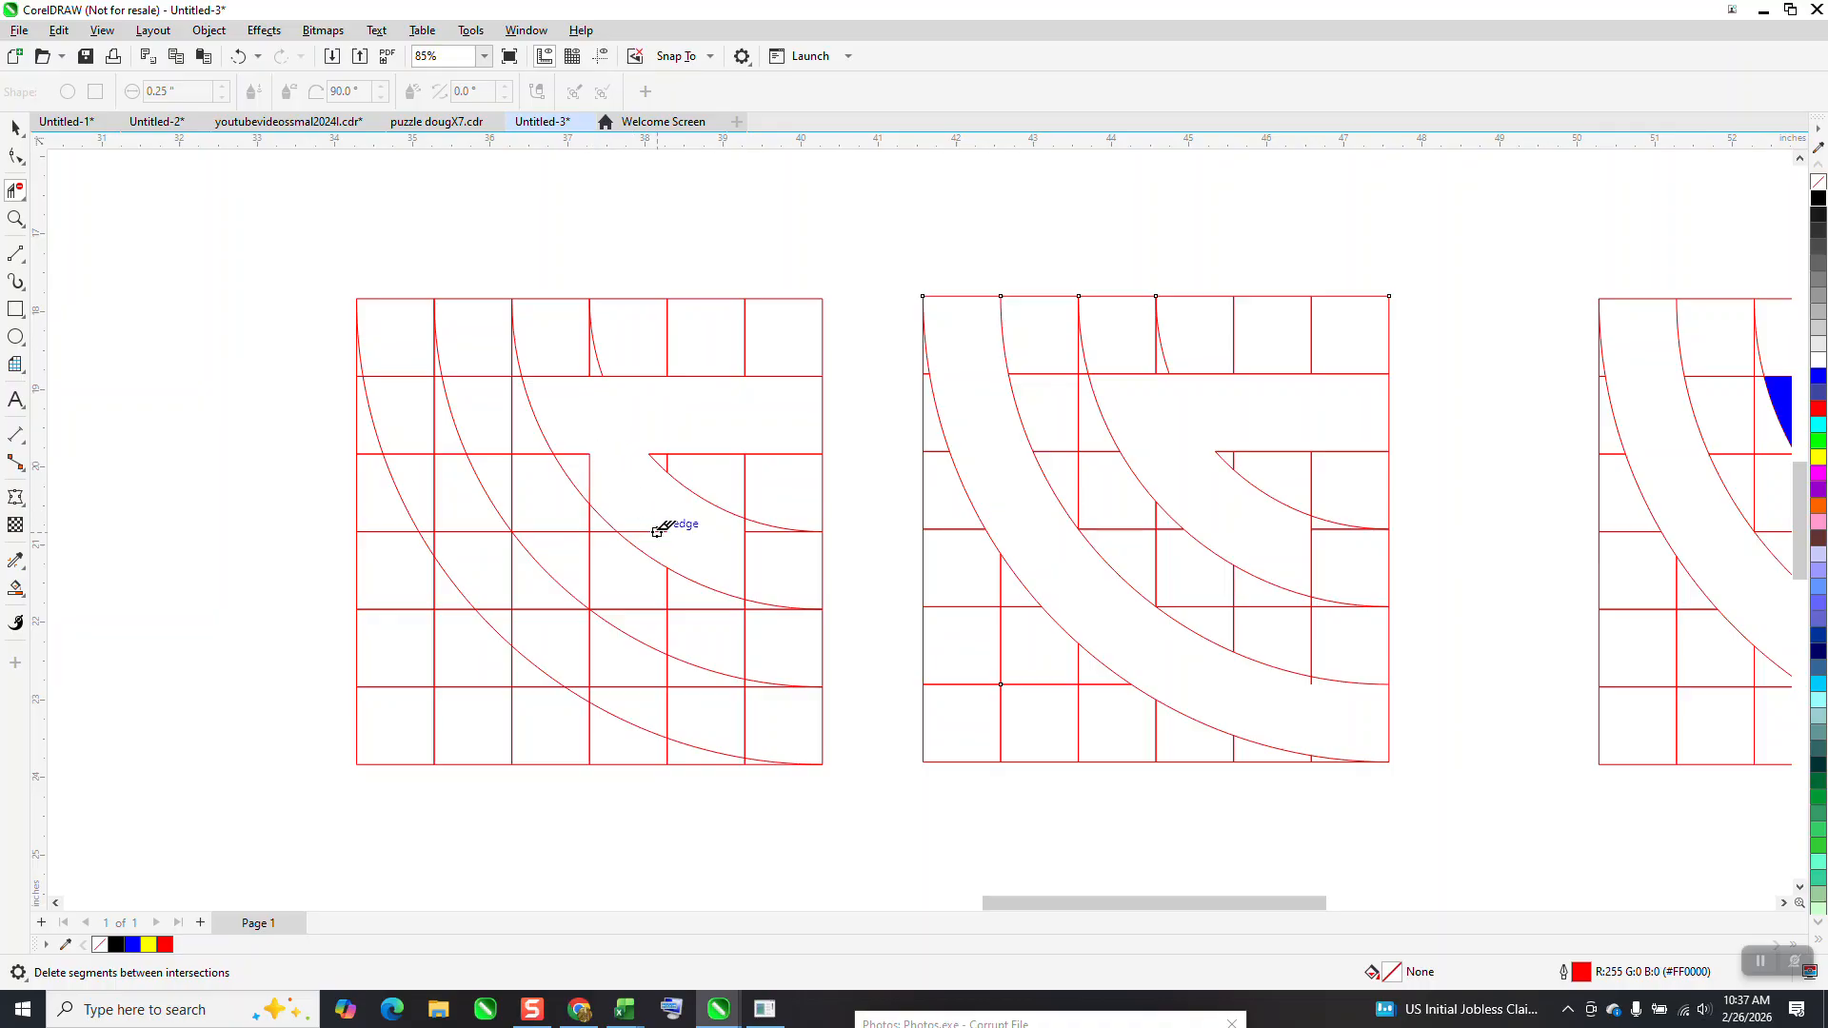
click(592, 461)
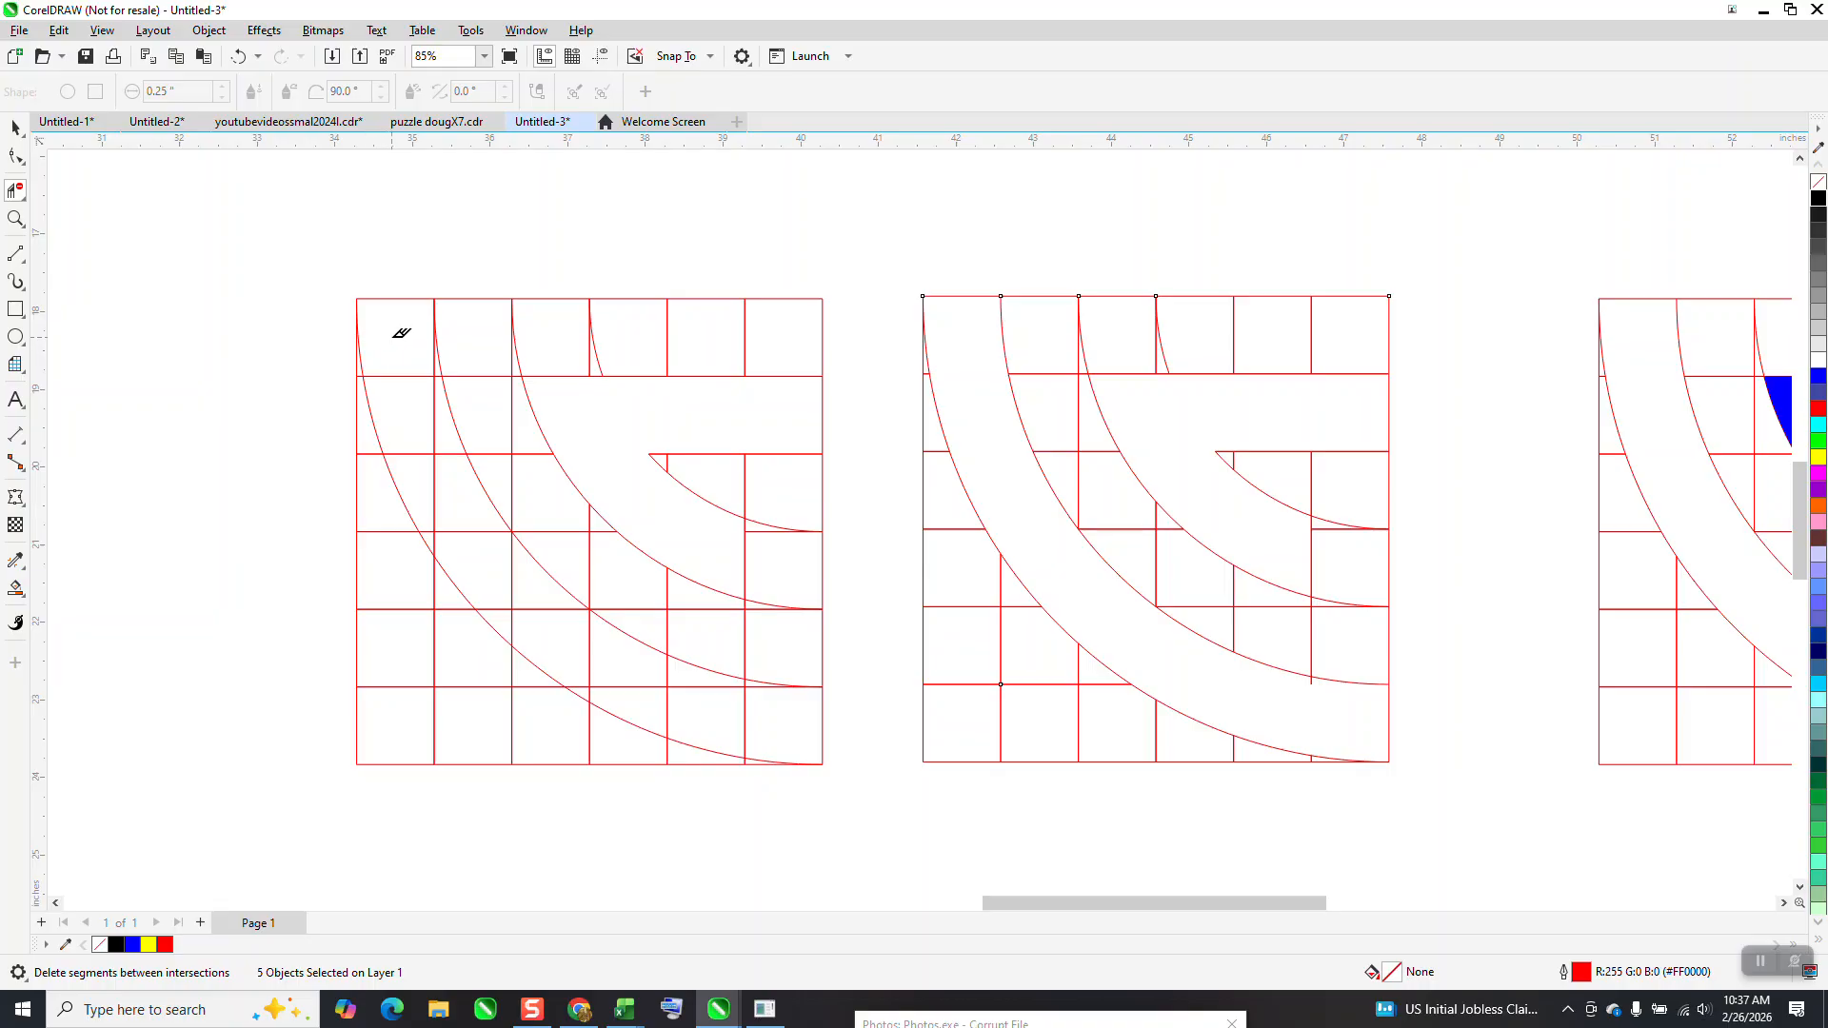
Delete the grid segments crossing the outer curved band, along with their leftover stubs
mouse_move(393, 383)
mouse_down()
mouse_move(409, 461)
mouse_move(503, 576)
mouse_up()
drag(773, 726, 741, 694)
drag(444, 467, 419, 340)
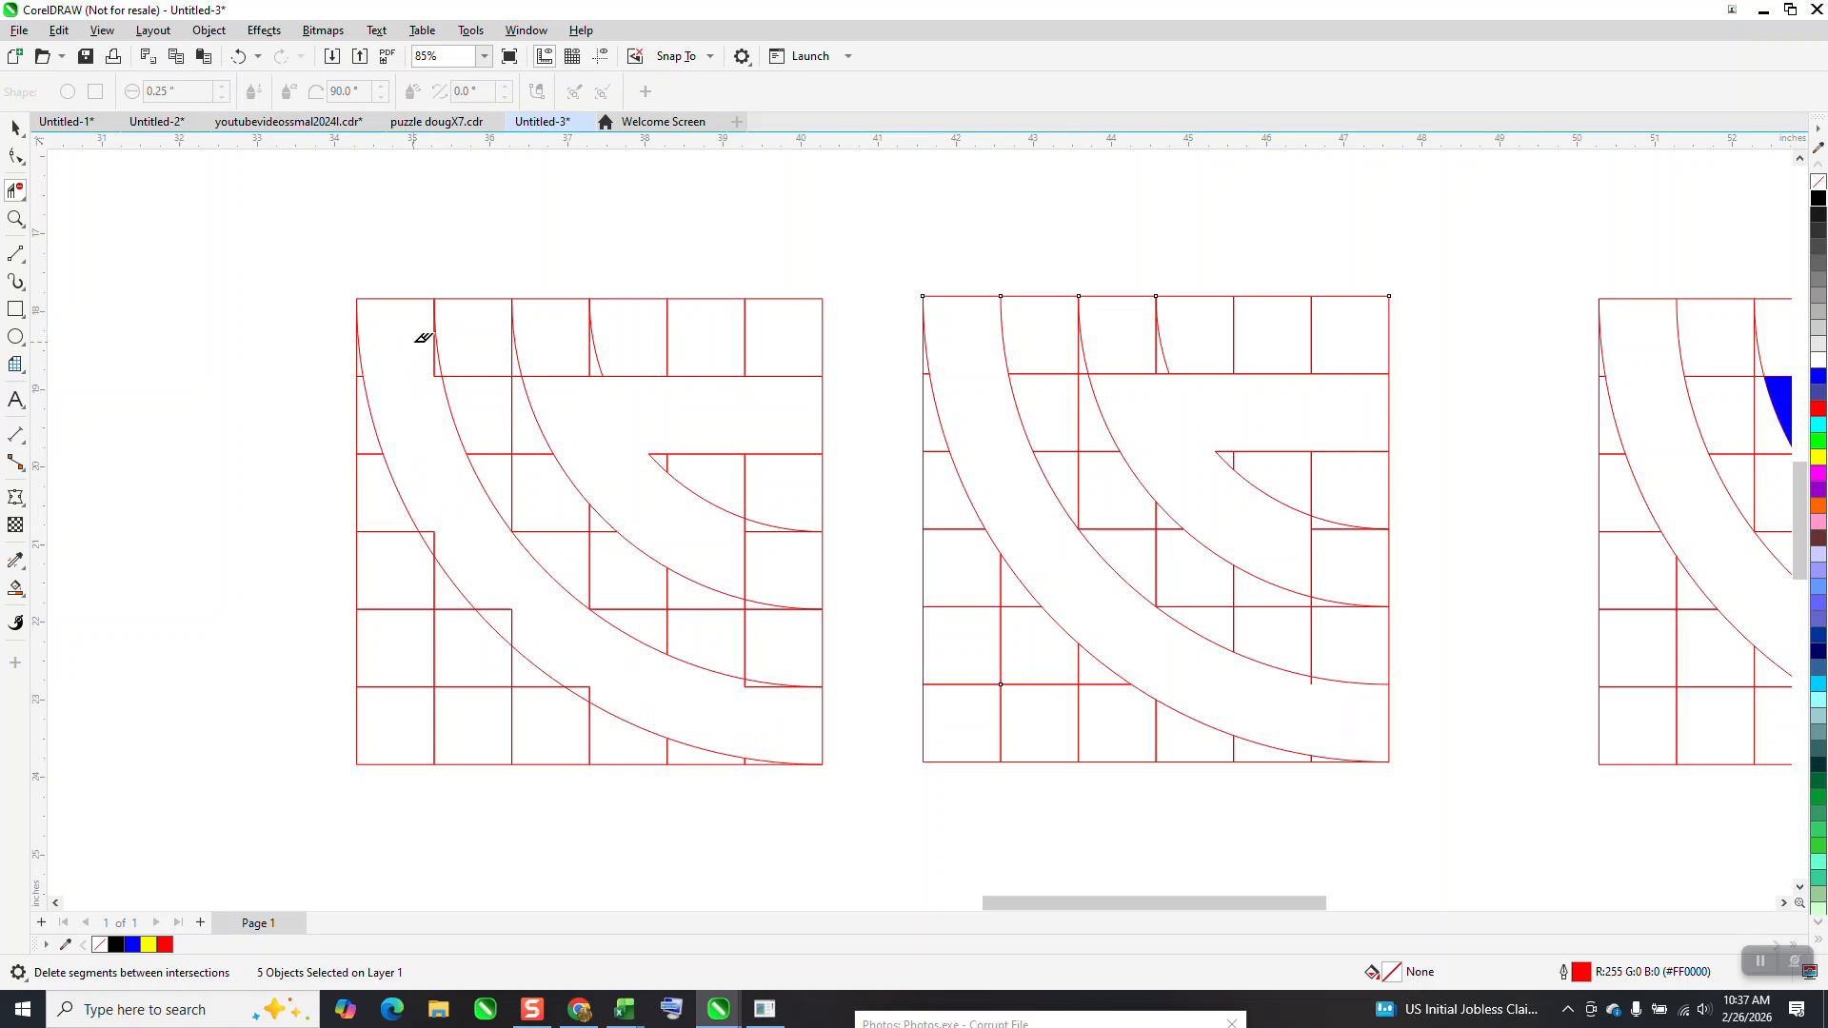
click(435, 360)
click(436, 533)
click(515, 612)
click(752, 682)
Select all the lines of the trimmed grid and group them
click(16, 128)
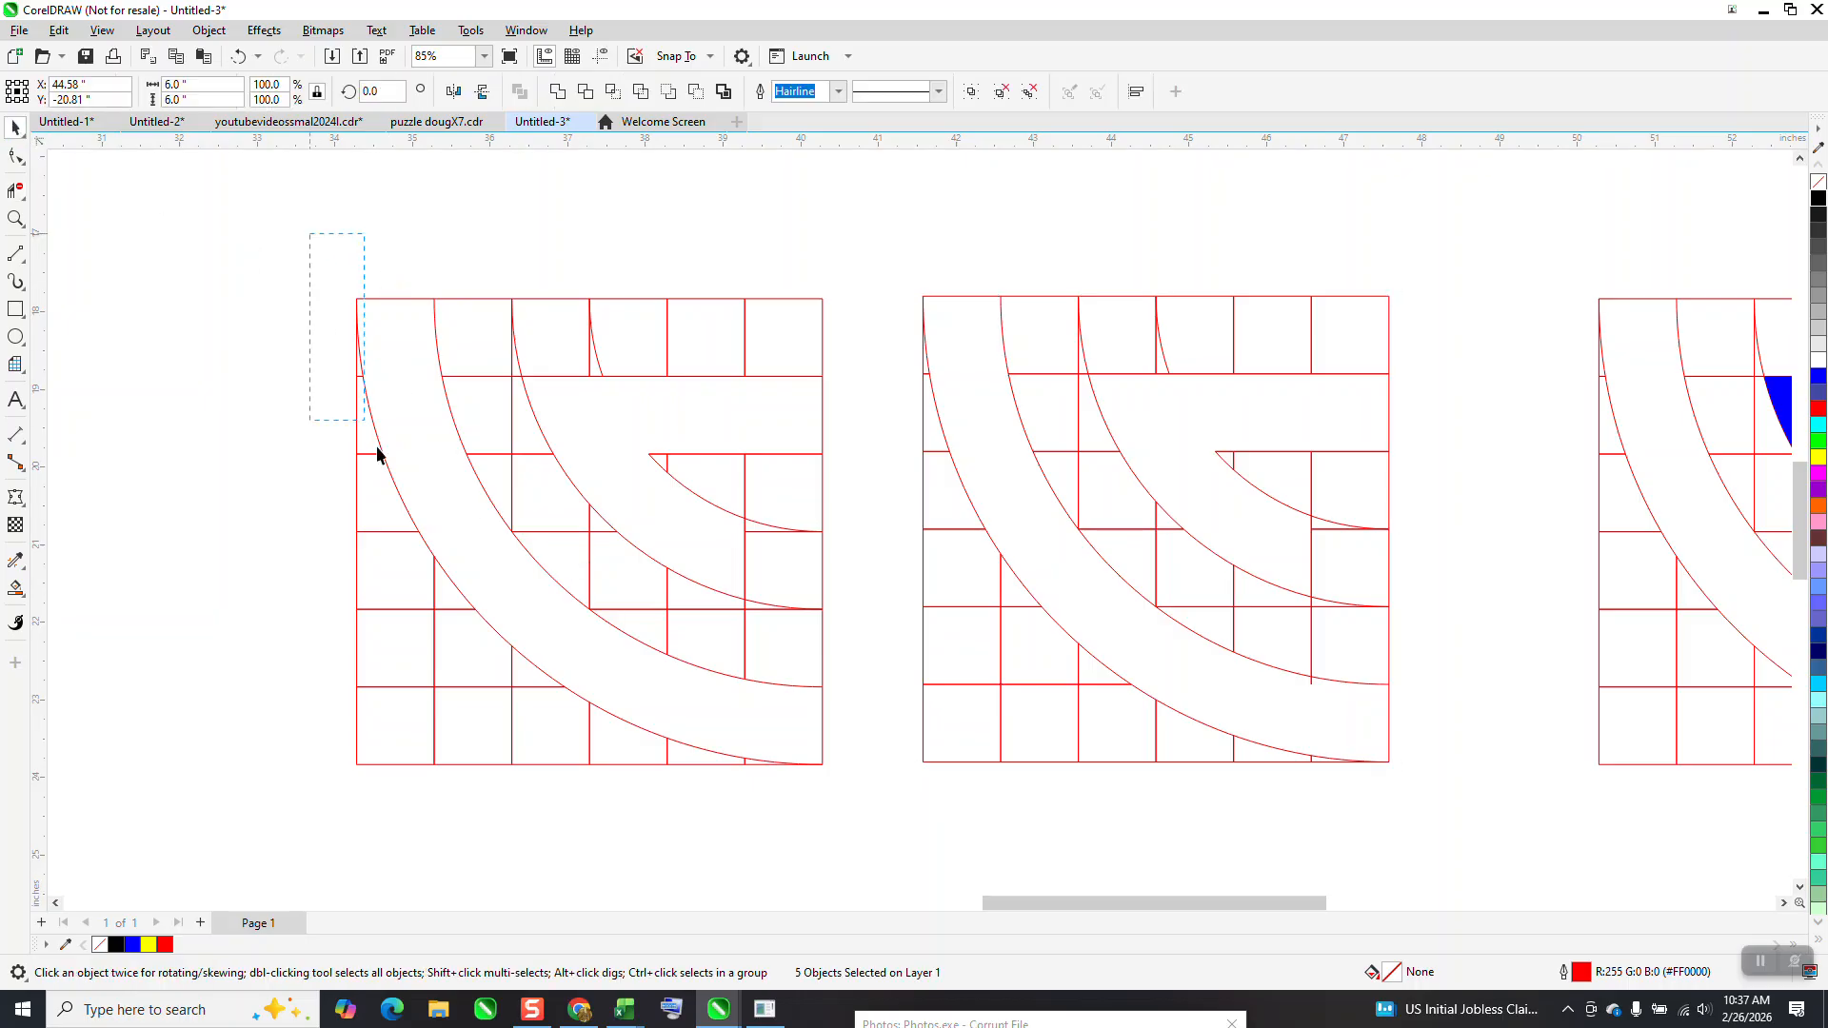
drag(843, 777, 868, 797)
key(ctrl+g)
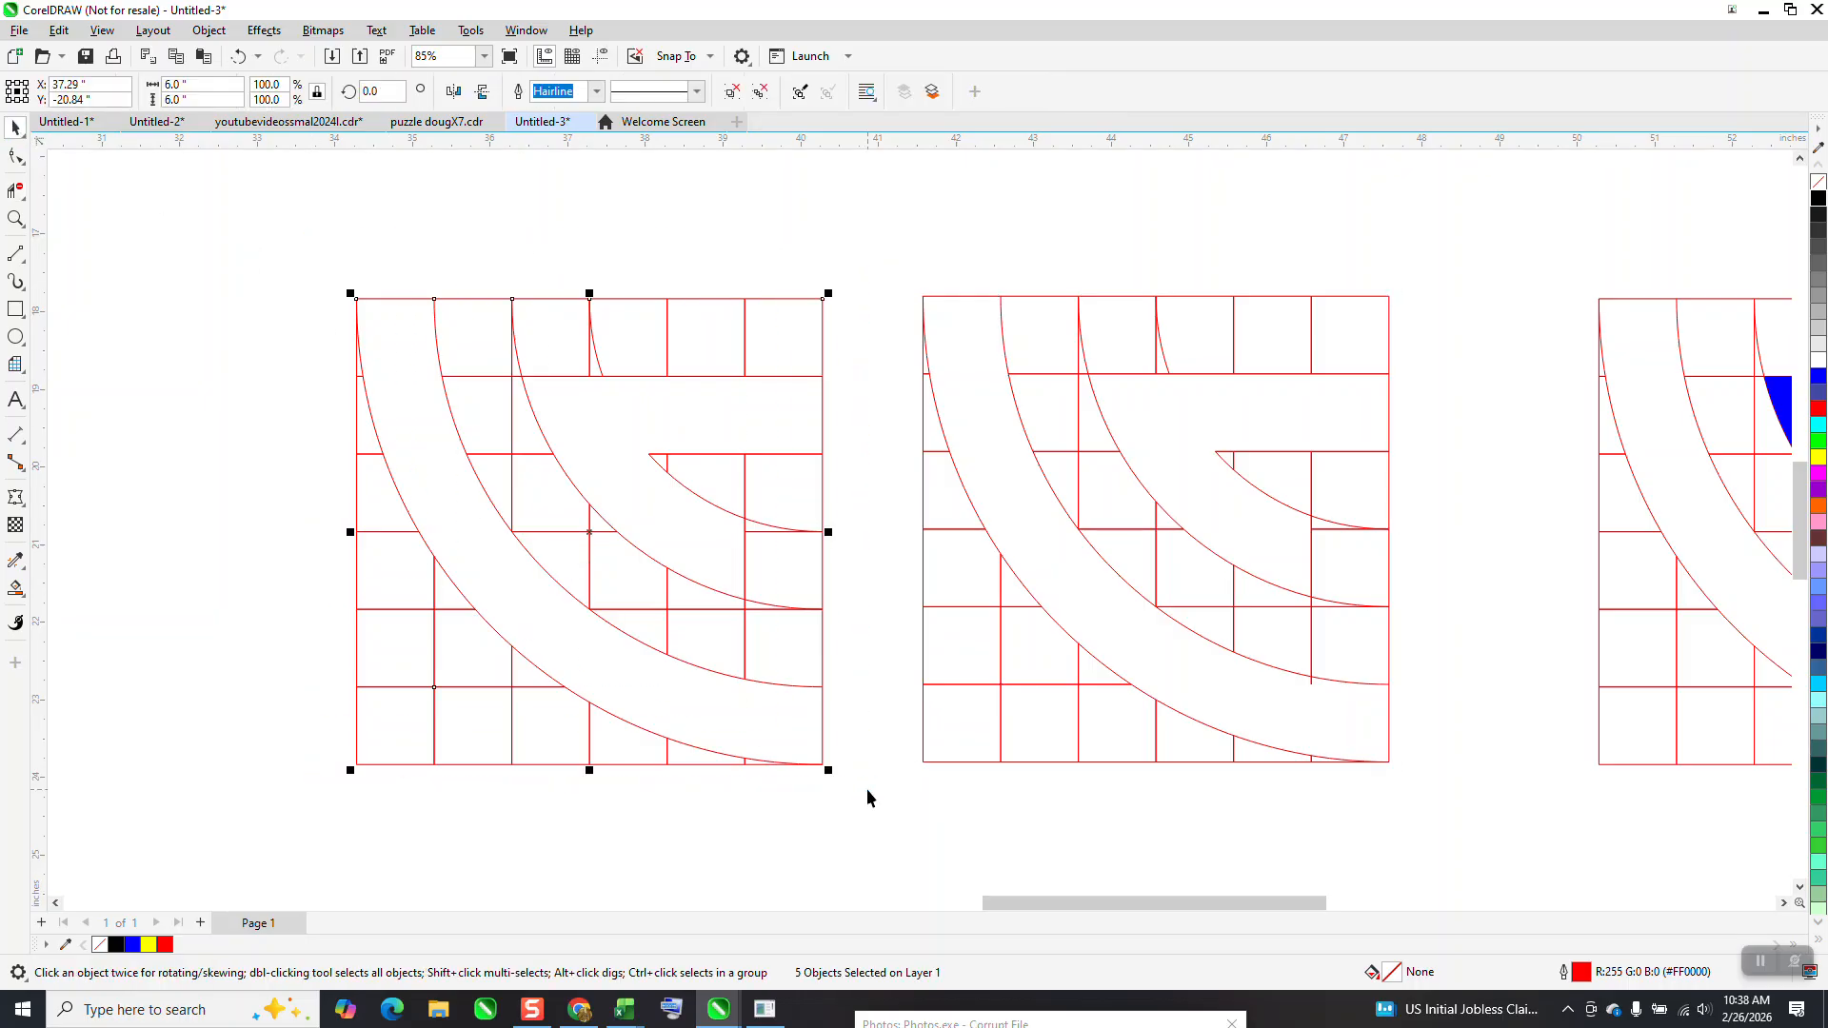
Smart Fill the outer curved band and the inner G-shaped area with red and no outline
click(15, 590)
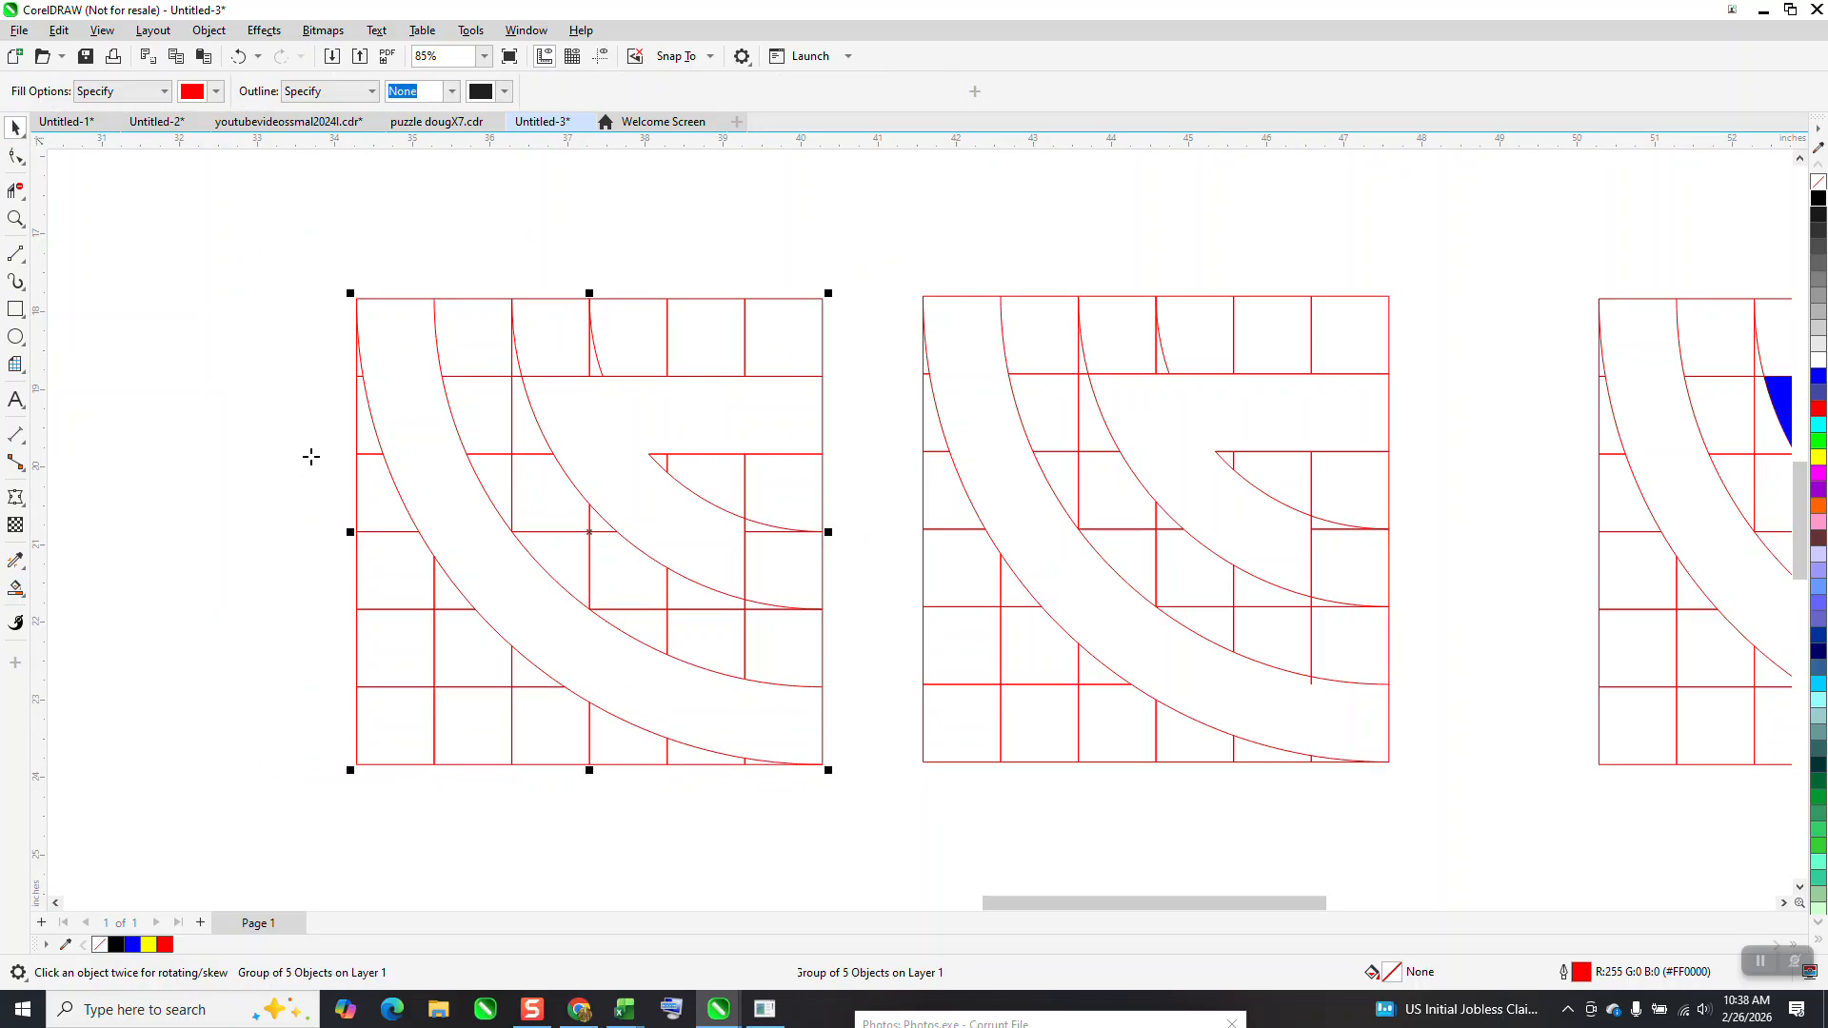
click(431, 416)
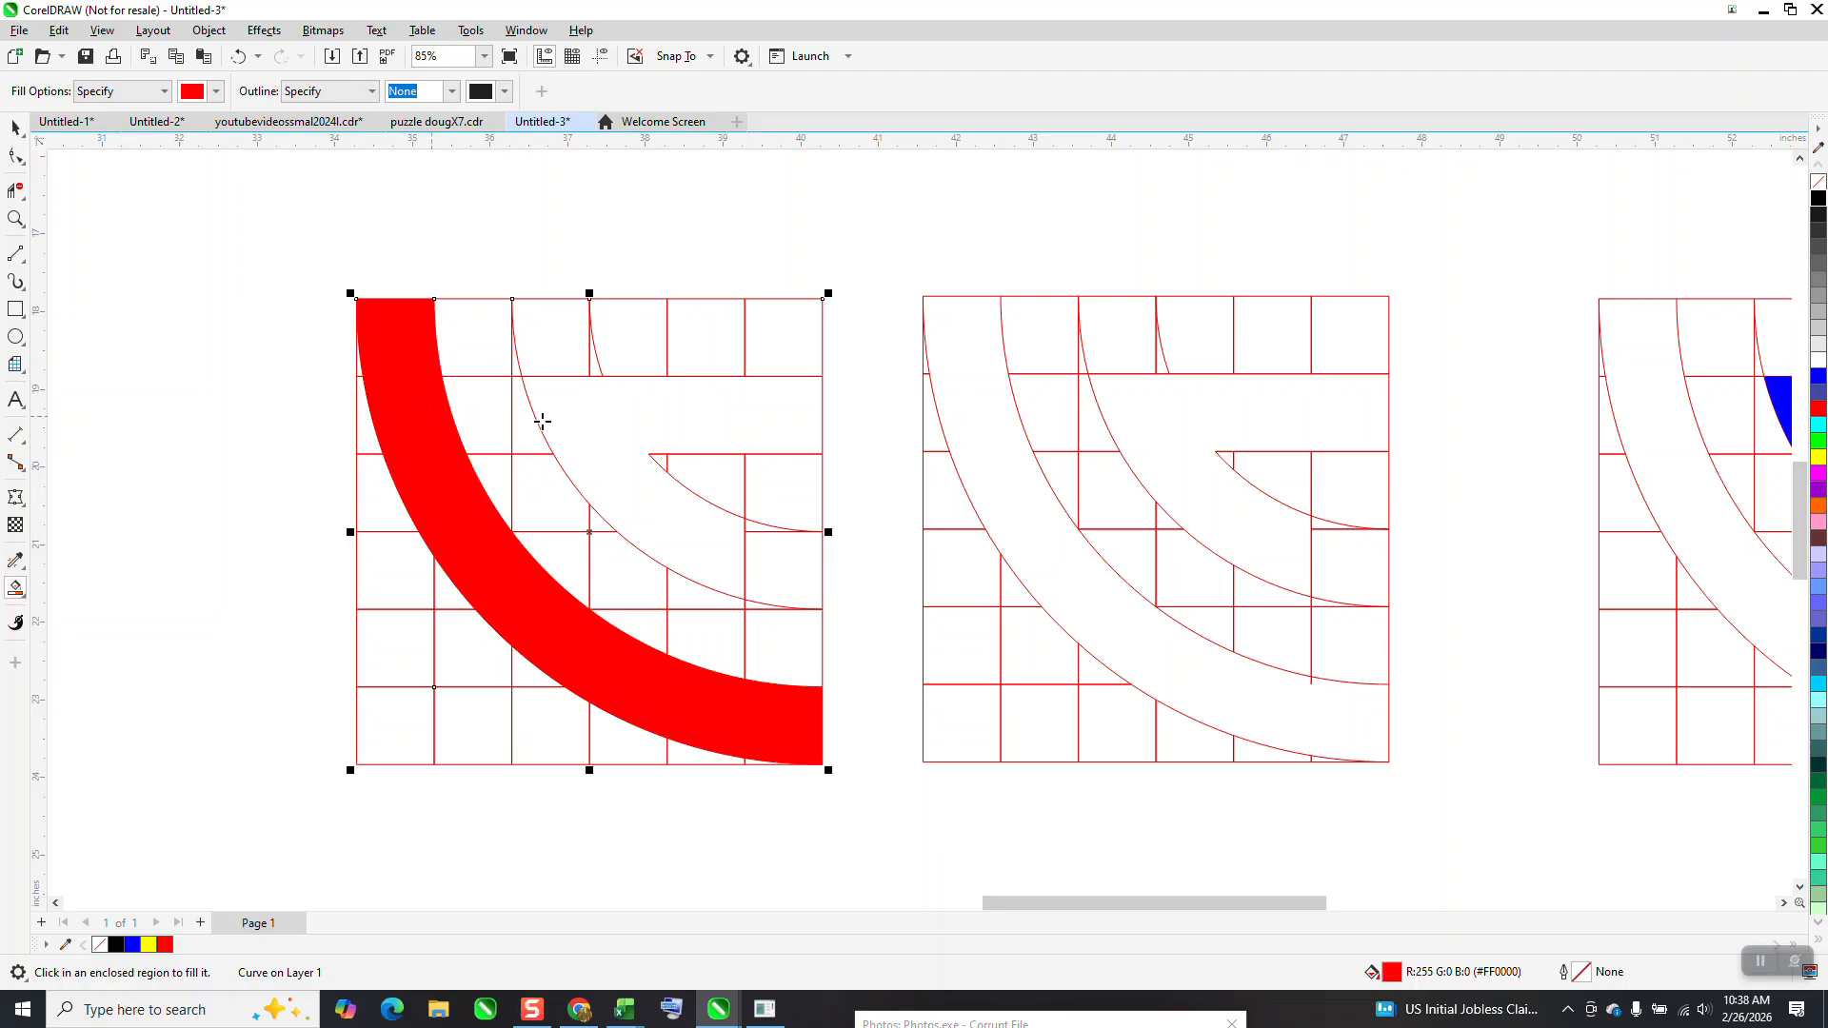
click(585, 425)
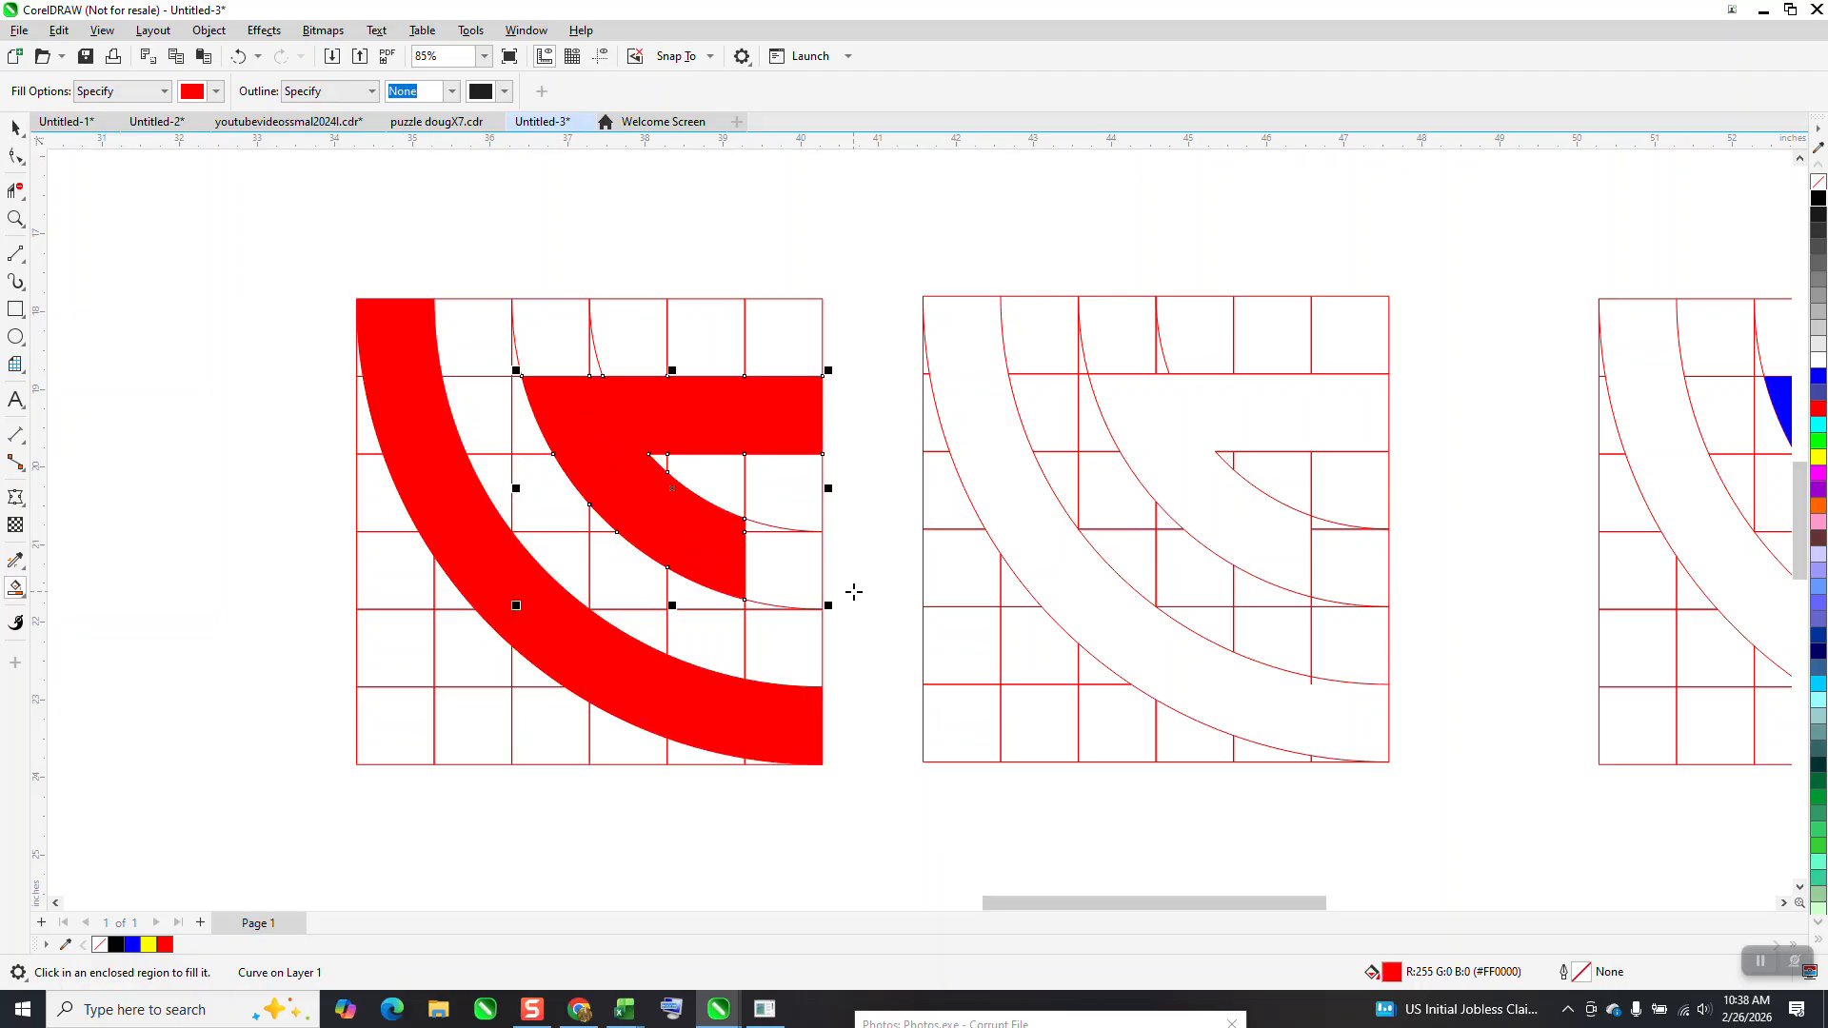
Delete the grouped grid lines behind the red shapes
click(15, 128)
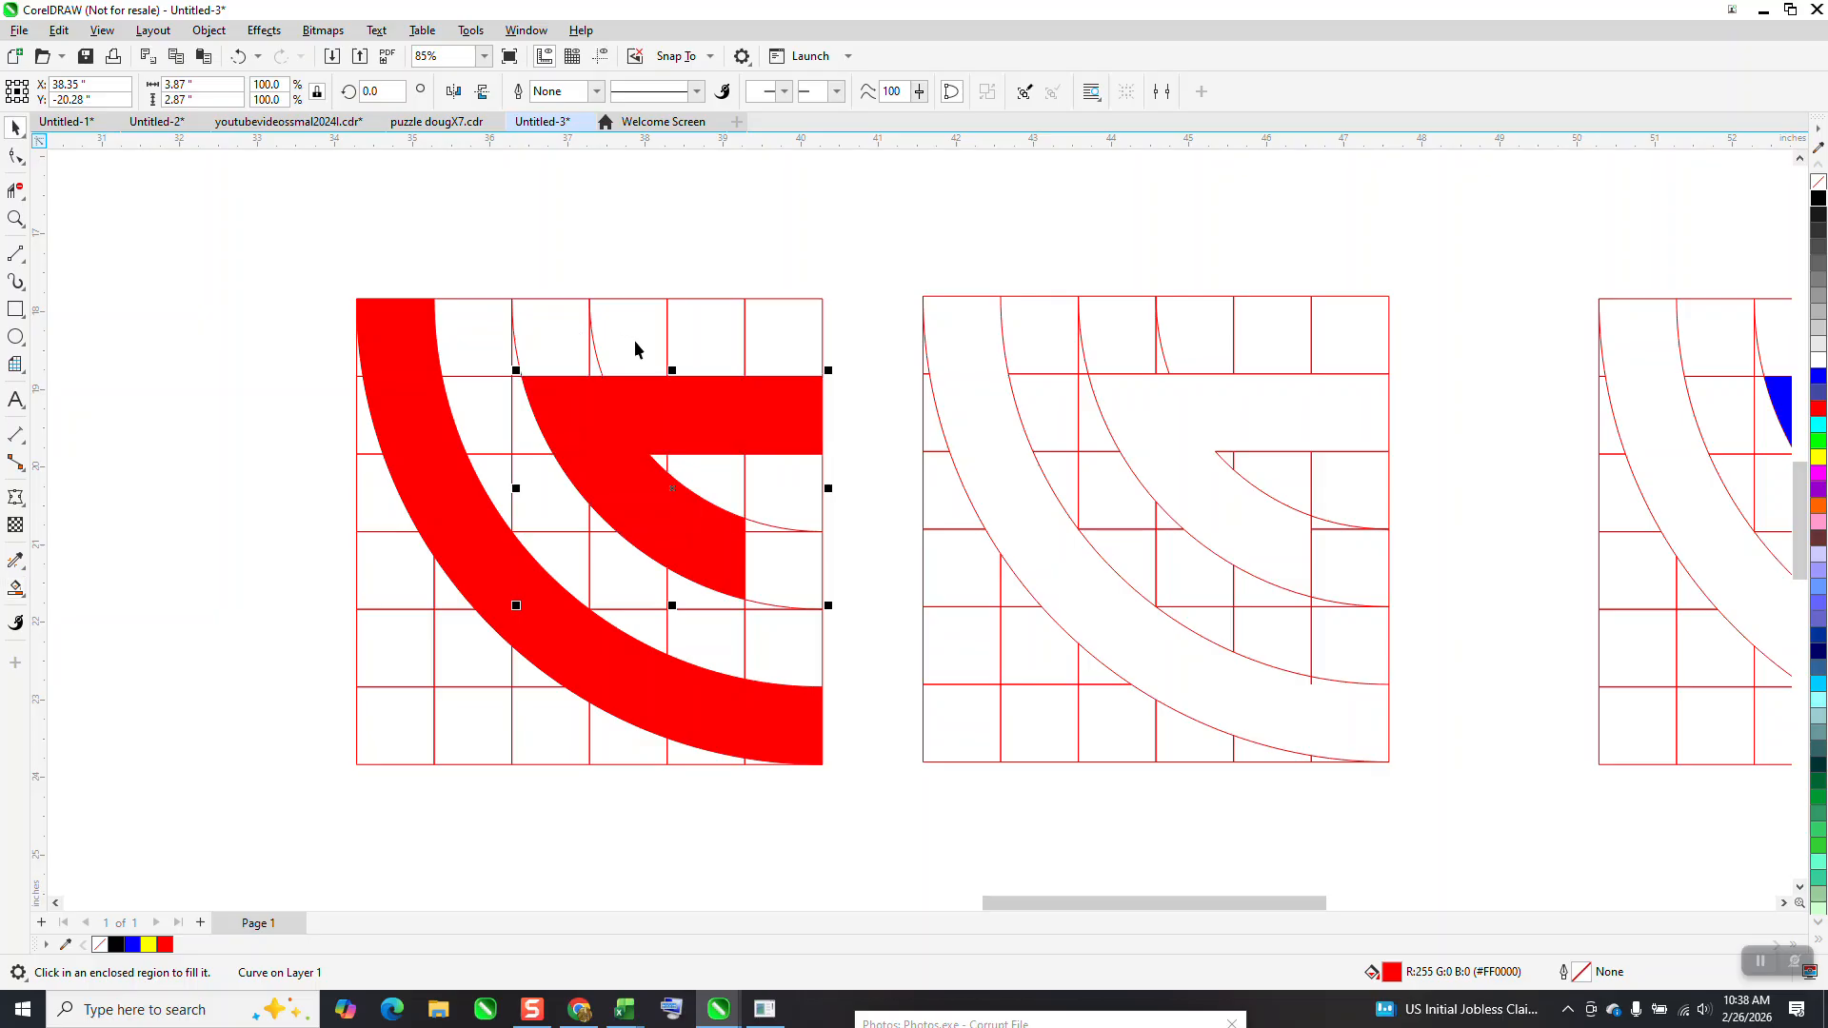
click(618, 304)
click(620, 302)
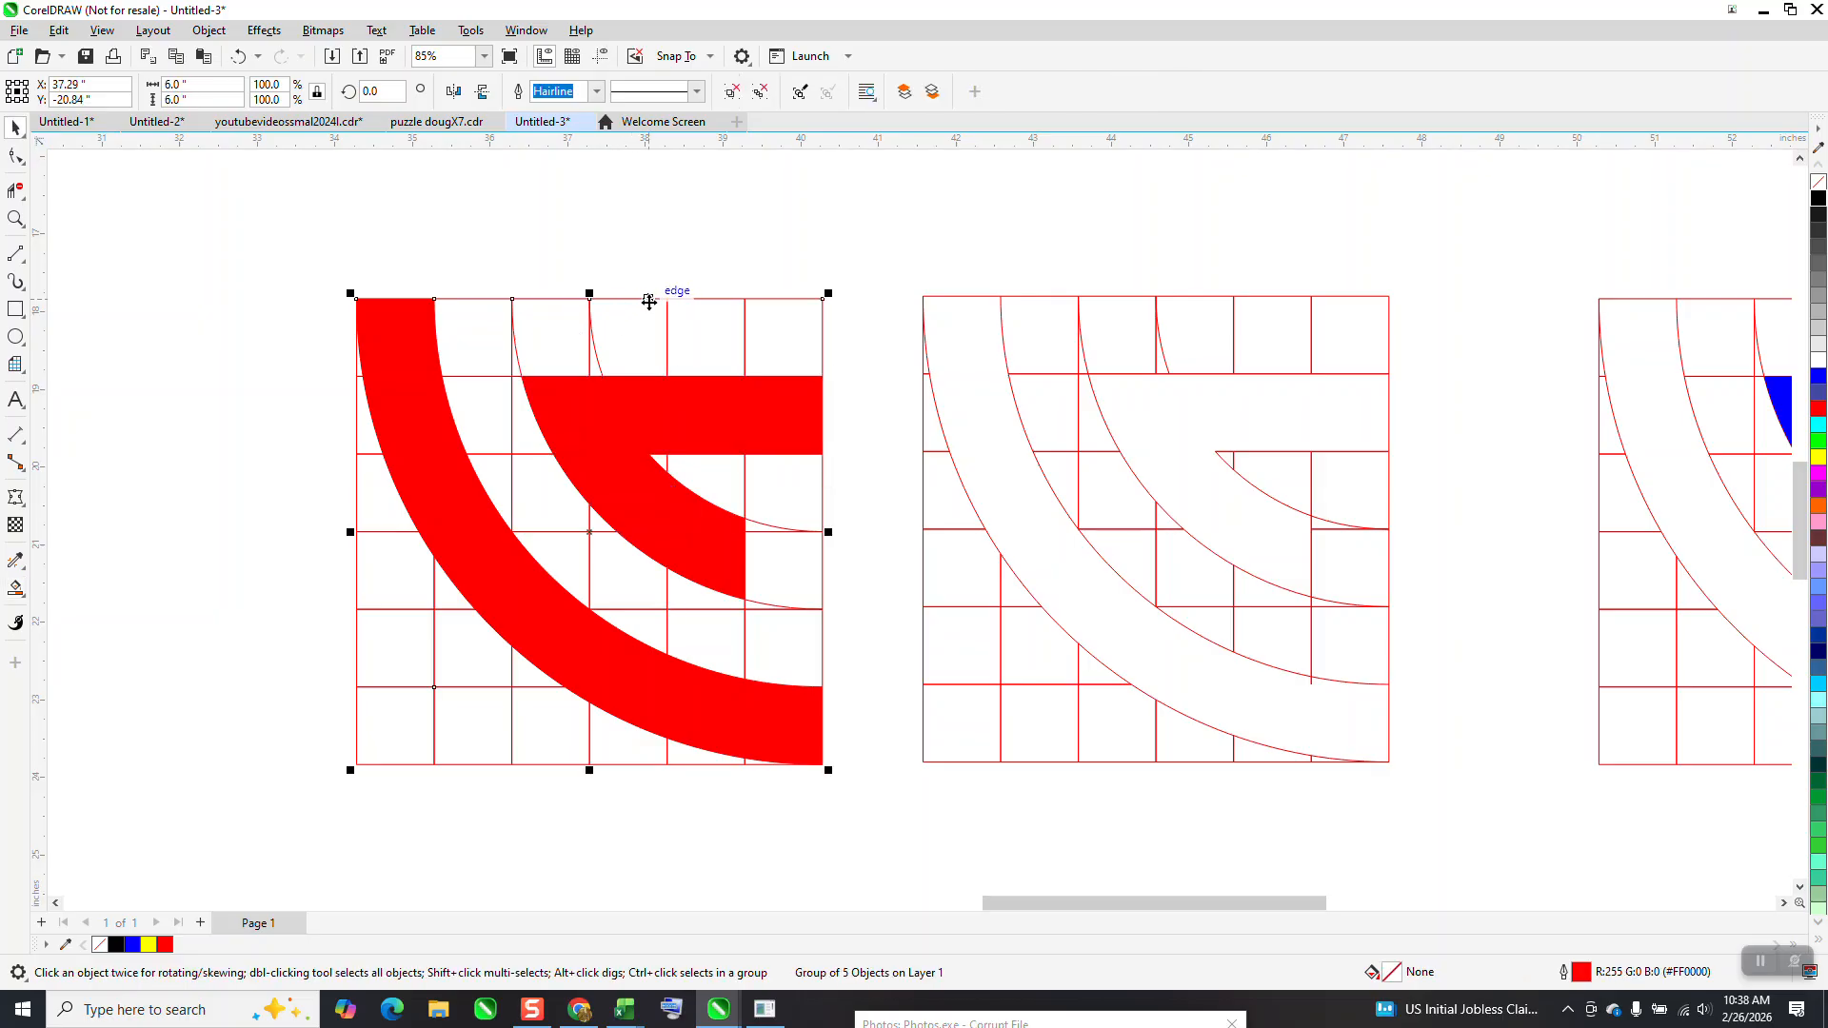
key(Delete)
Draw a 6 by 6 inch square and align it as a frame around the red shapes
click(16, 308)
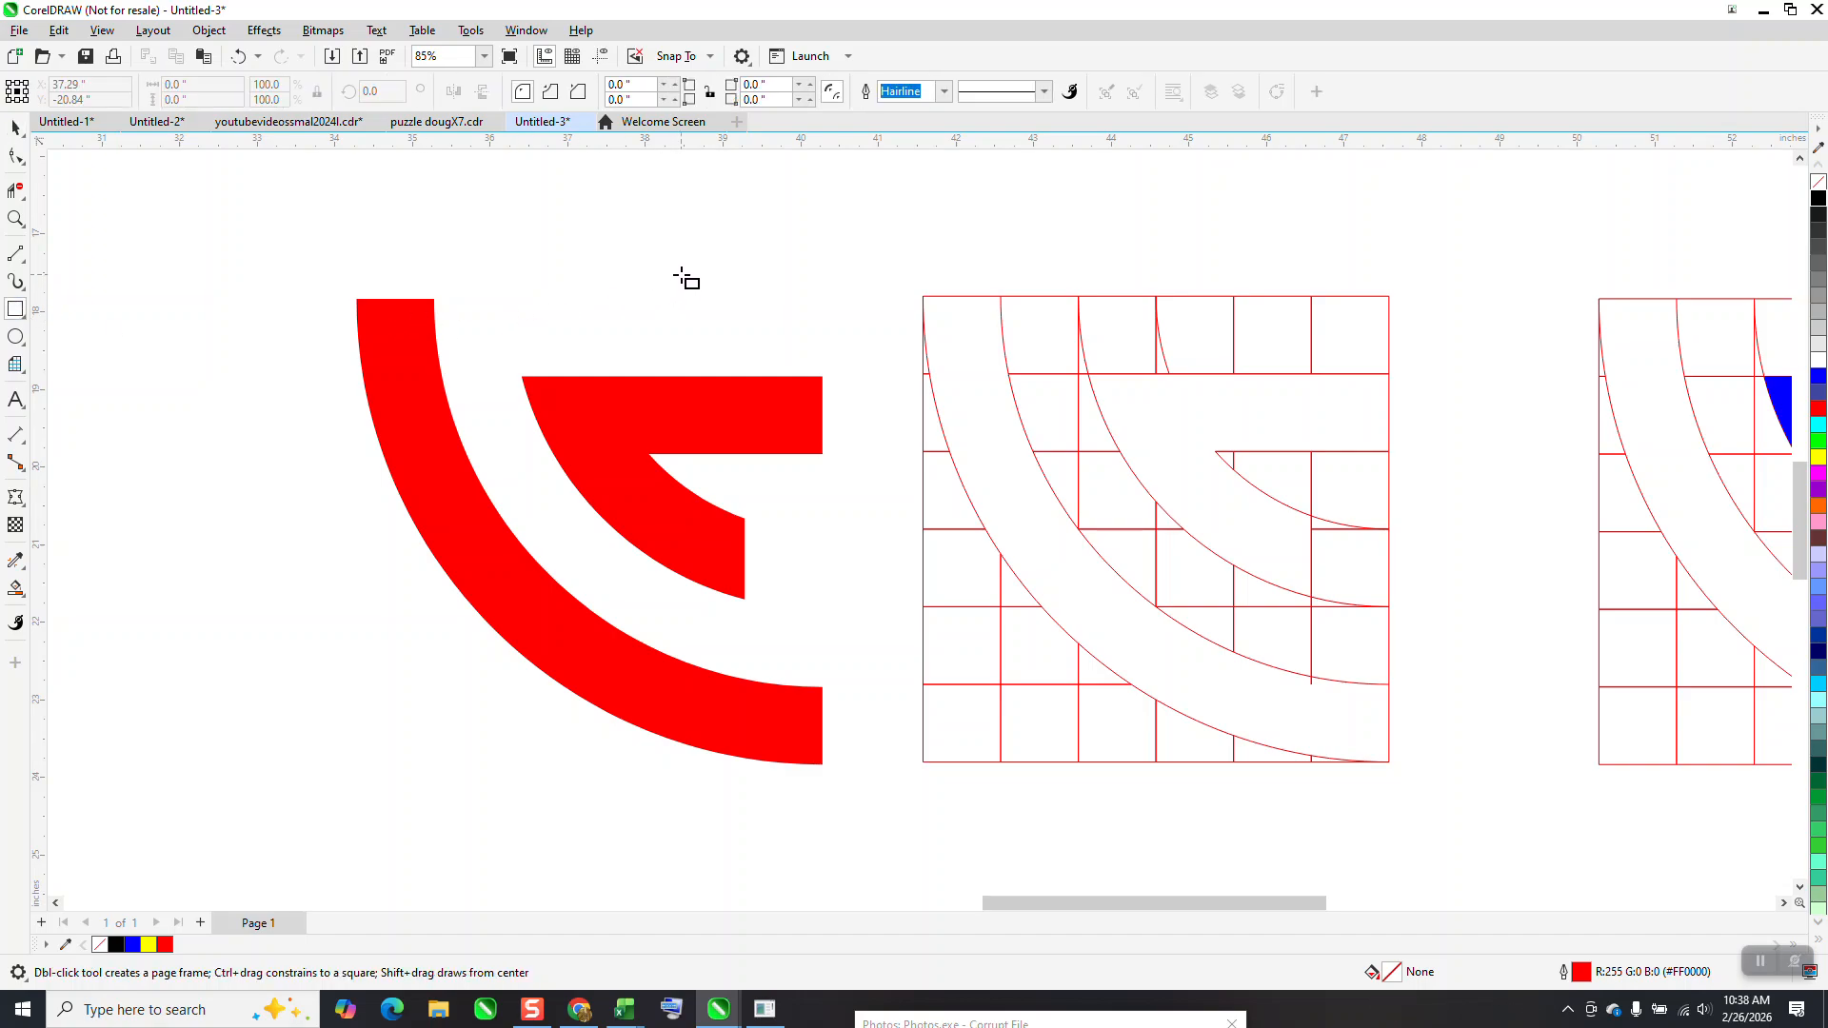
mouse_move(701, 249)
mouse_down()
mouse_move(408, 469)
mouse_move(284, 723)
mouse_up()
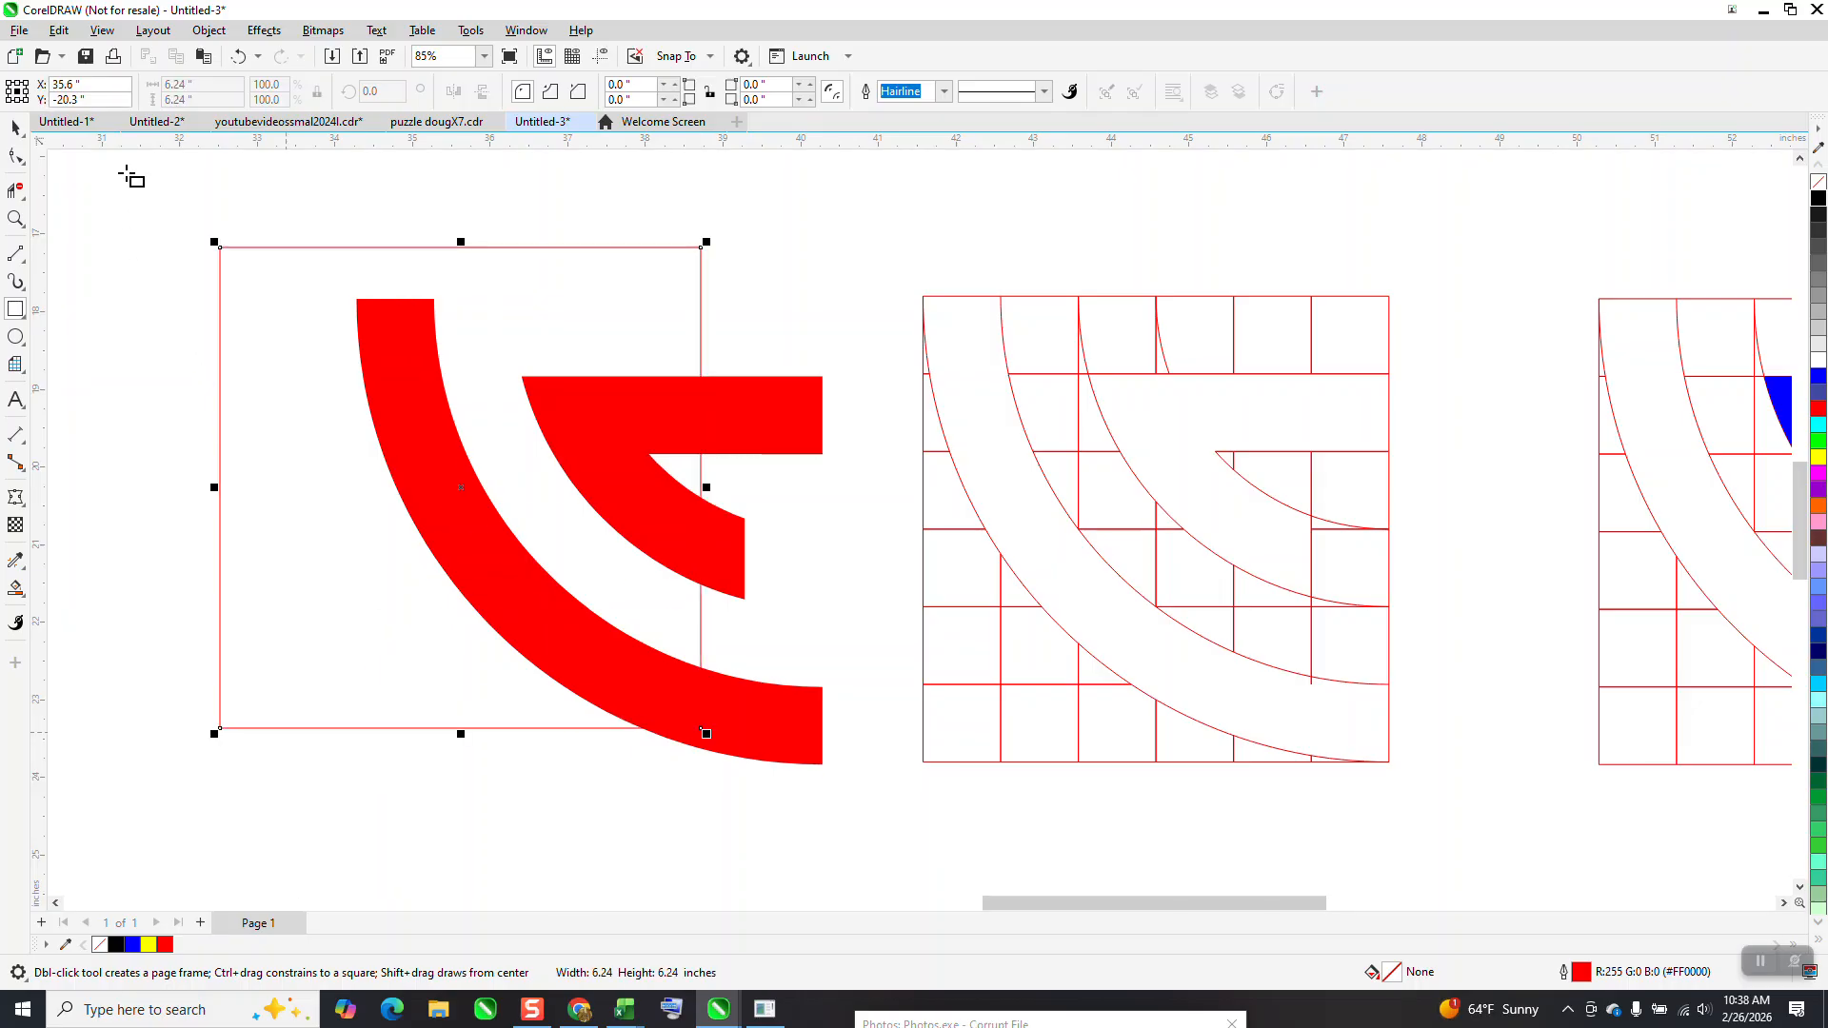
click(181, 84)
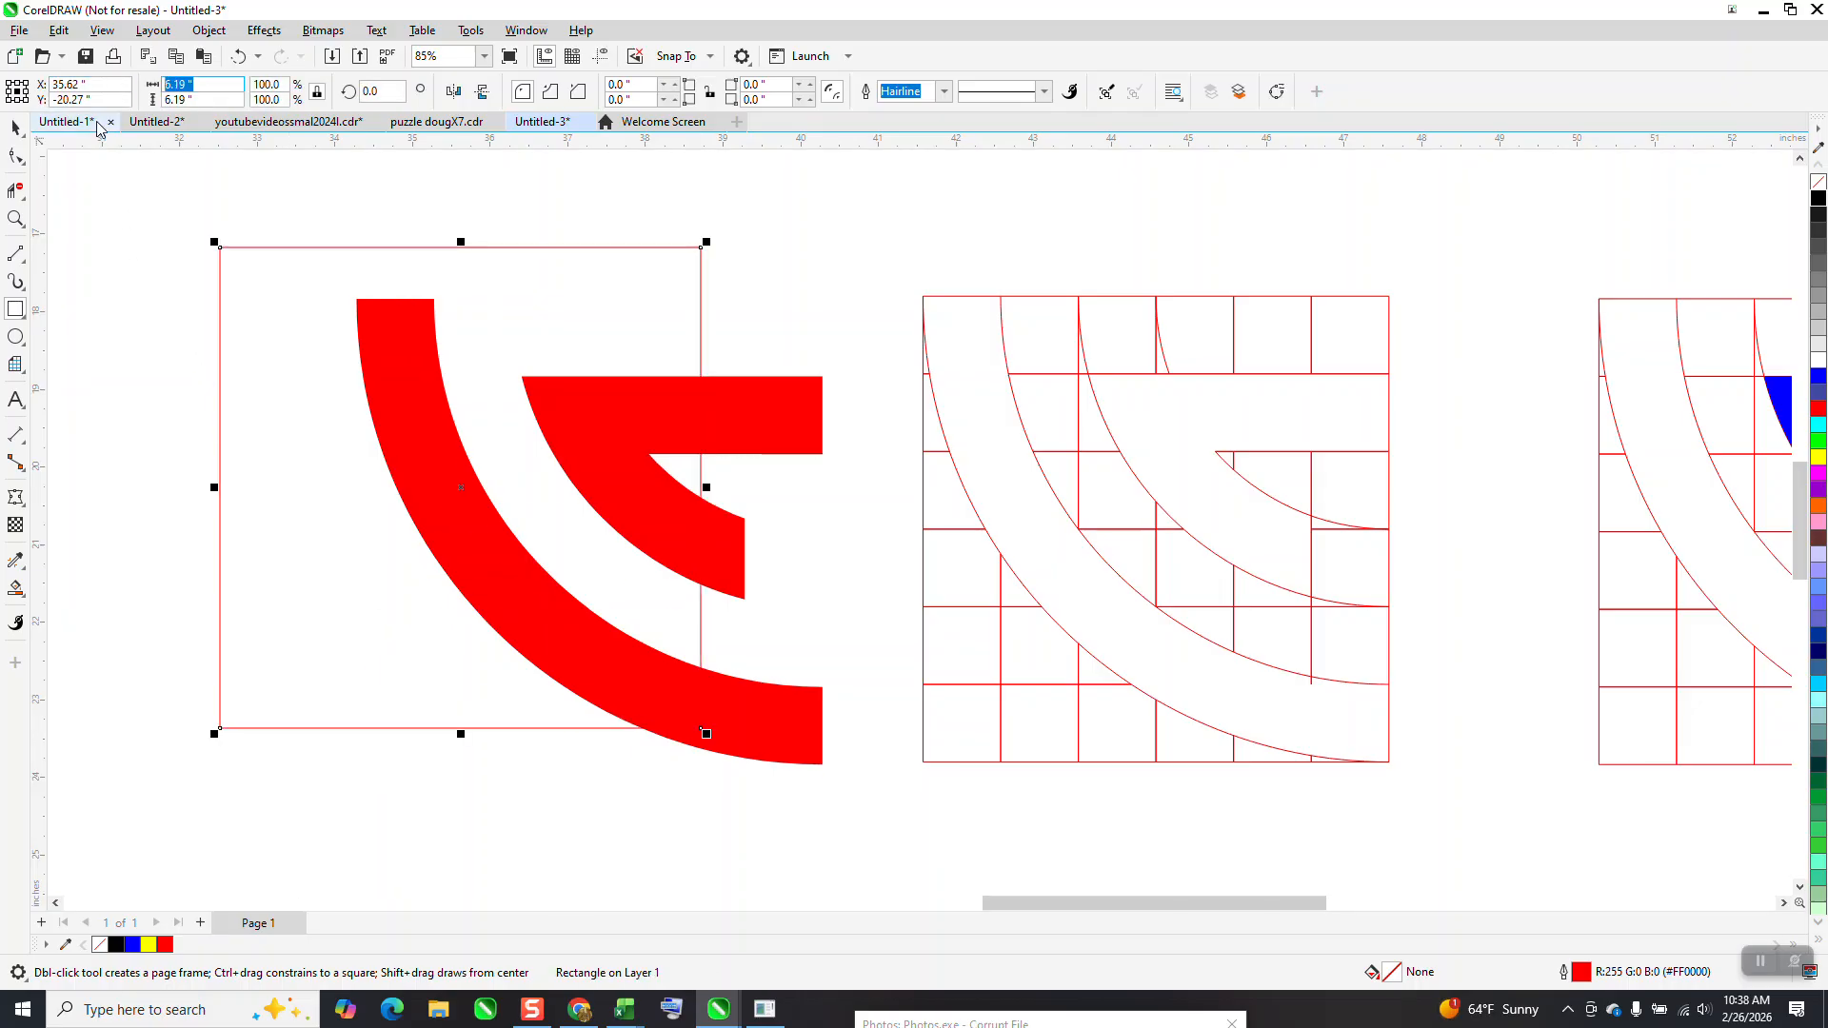
text(6)
key(Return)
key(p)
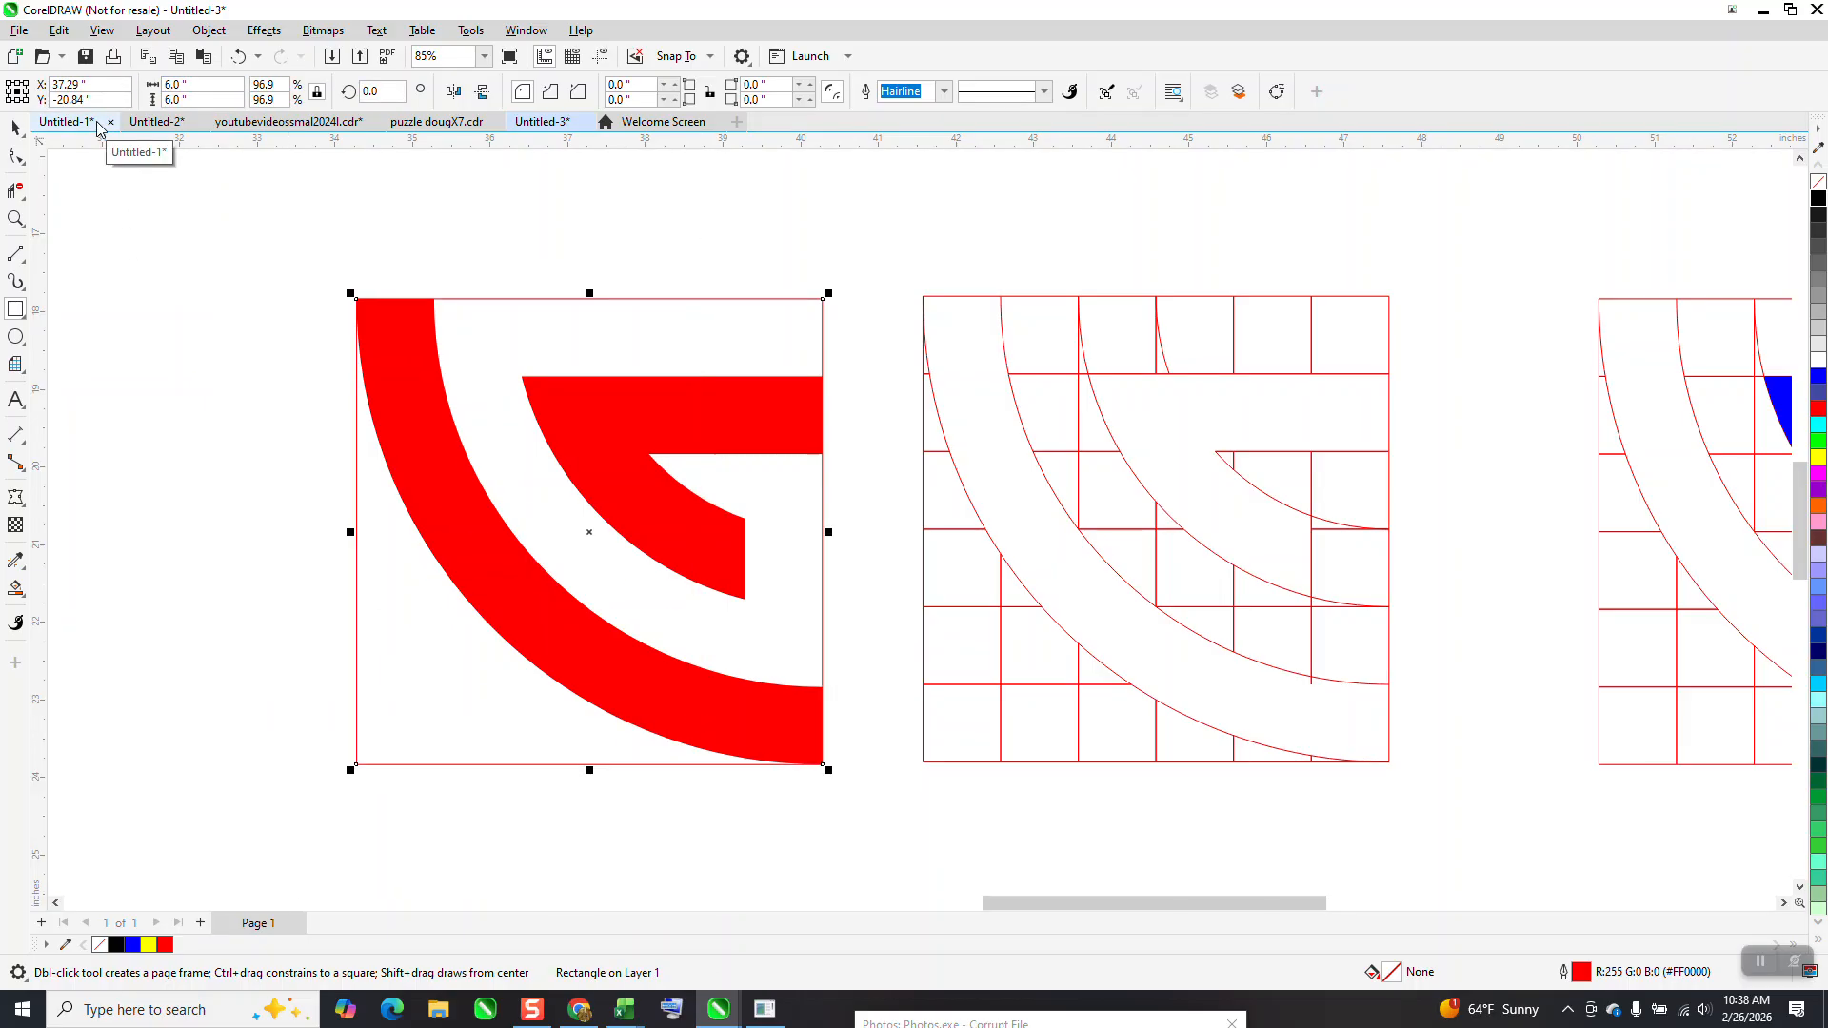
Set the Smart Fill colour to blue, keeping the outline at none
click(24, 599)
click(84, 610)
click(194, 91)
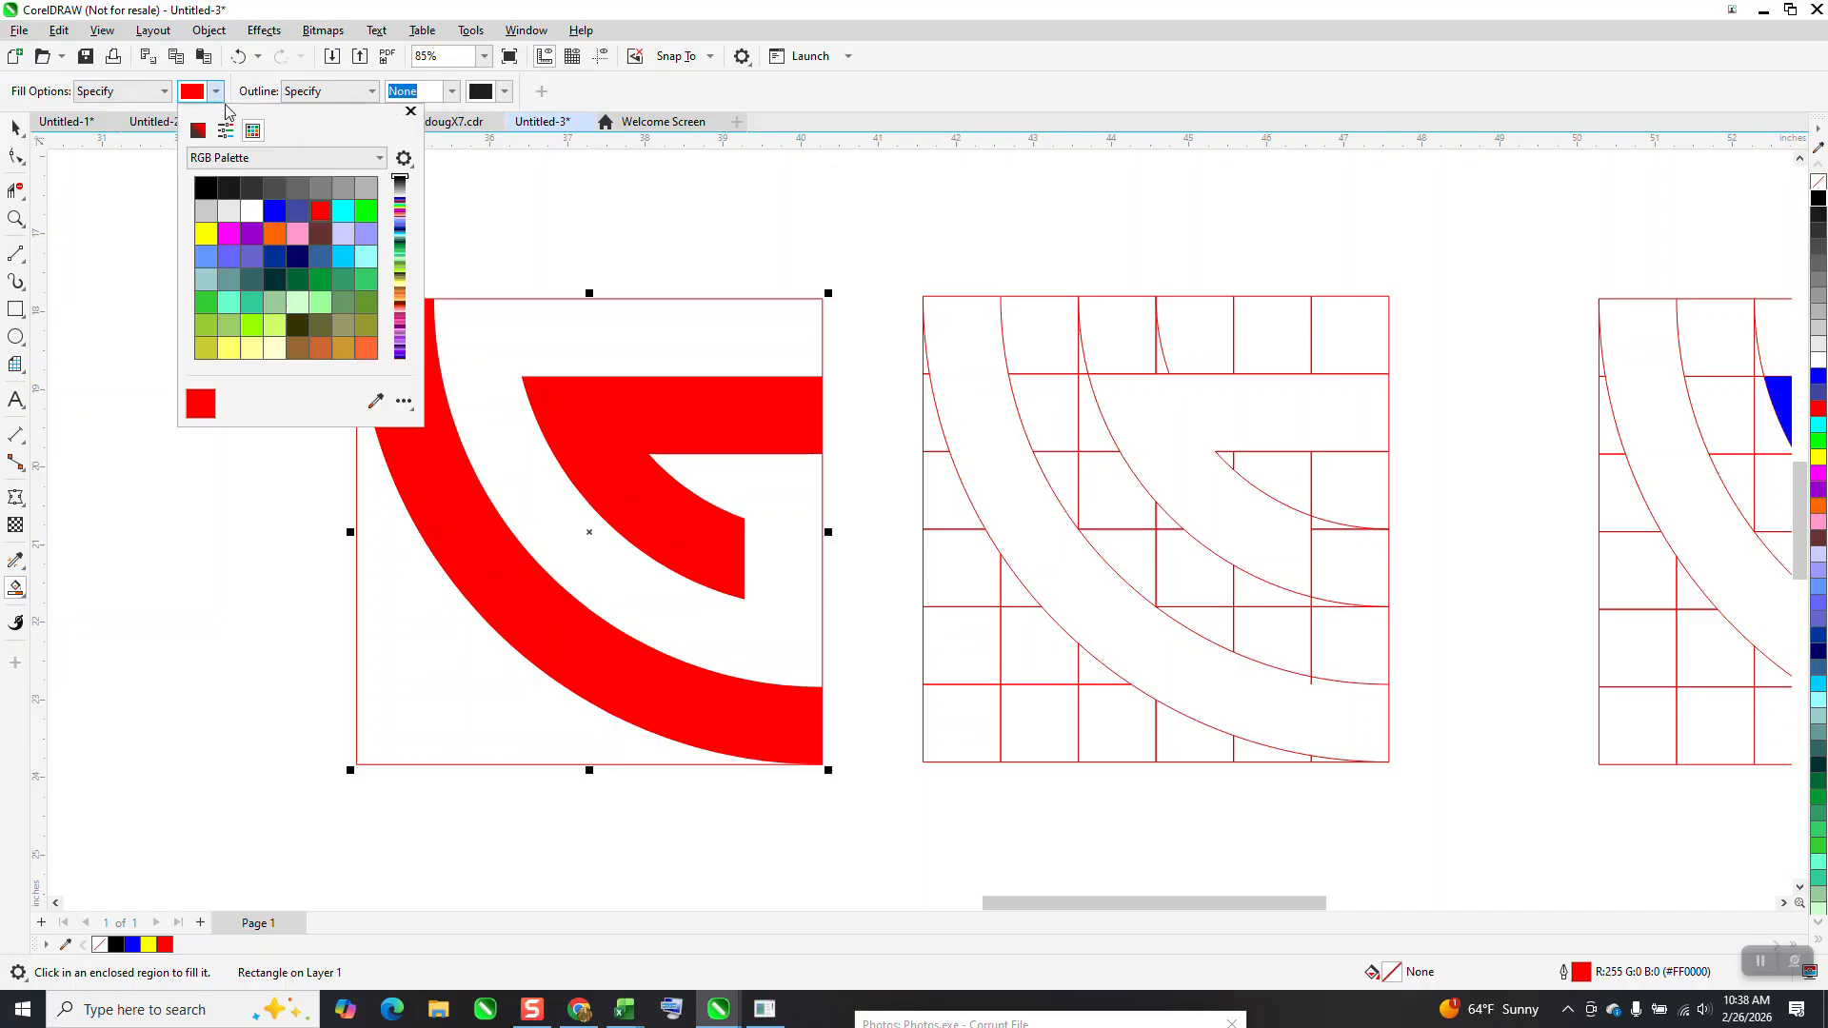
click(274, 210)
click(488, 319)
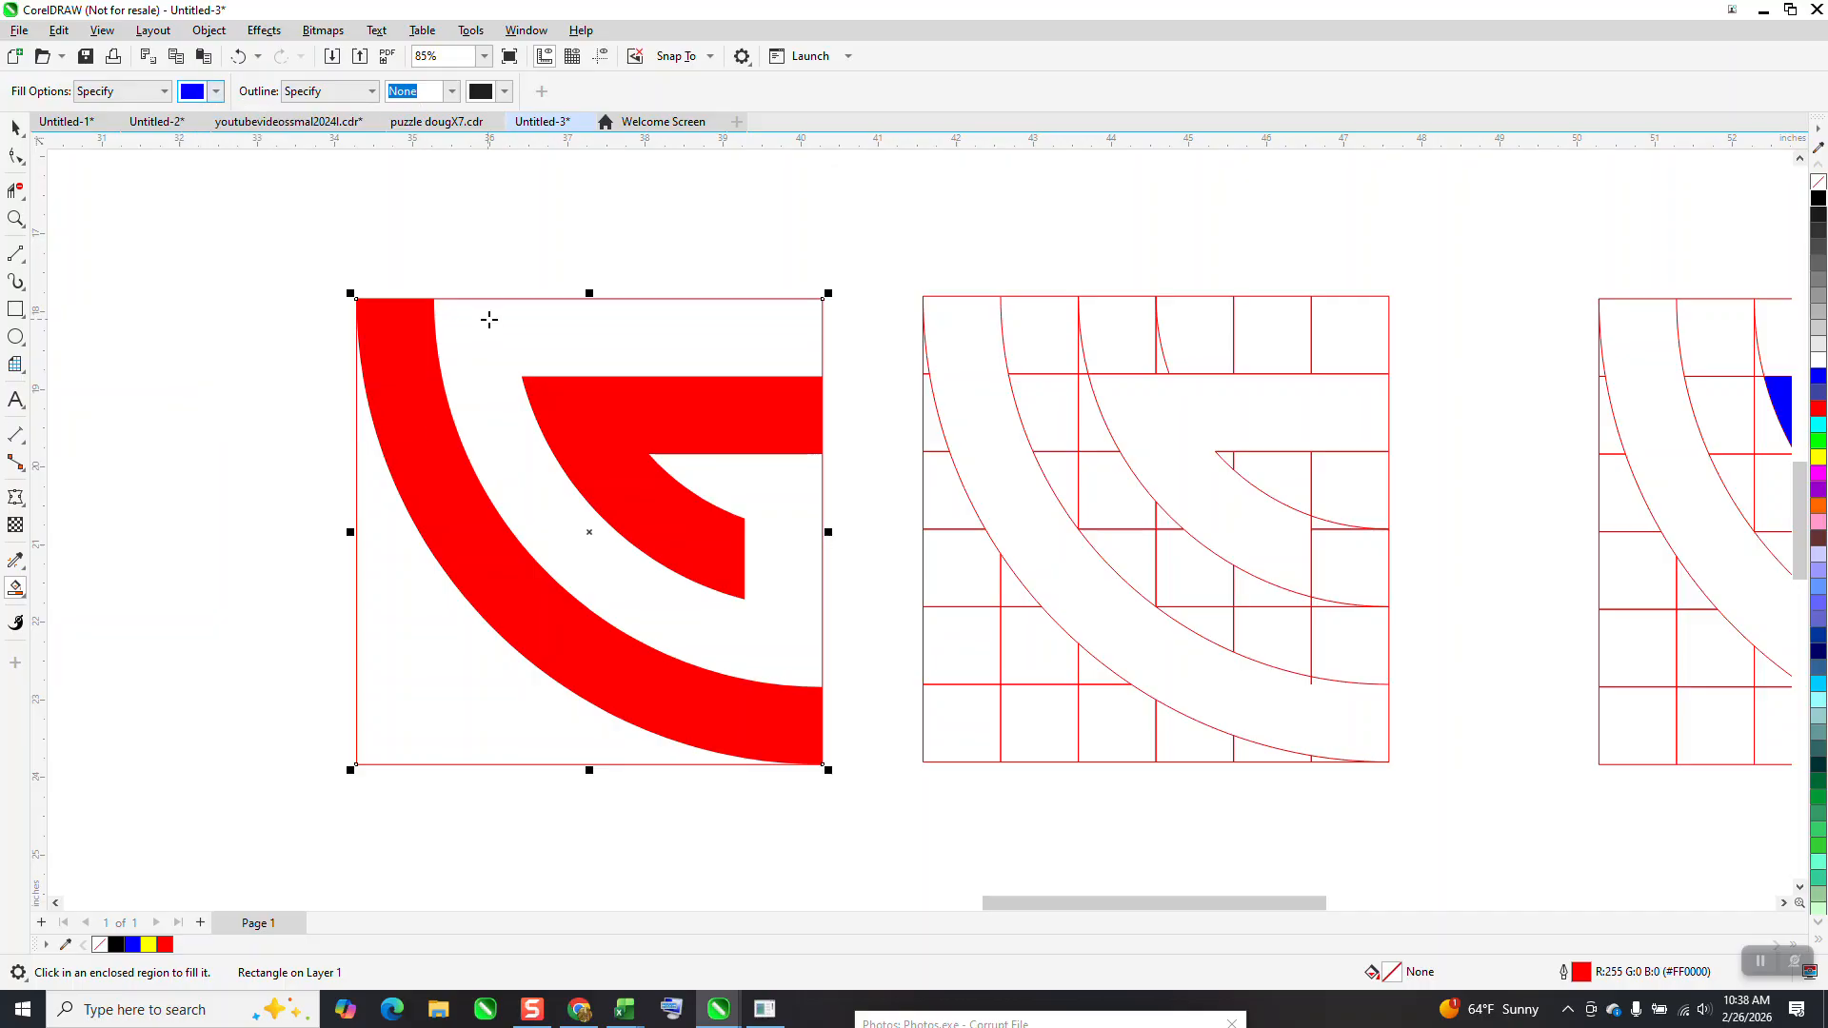
click(495, 325)
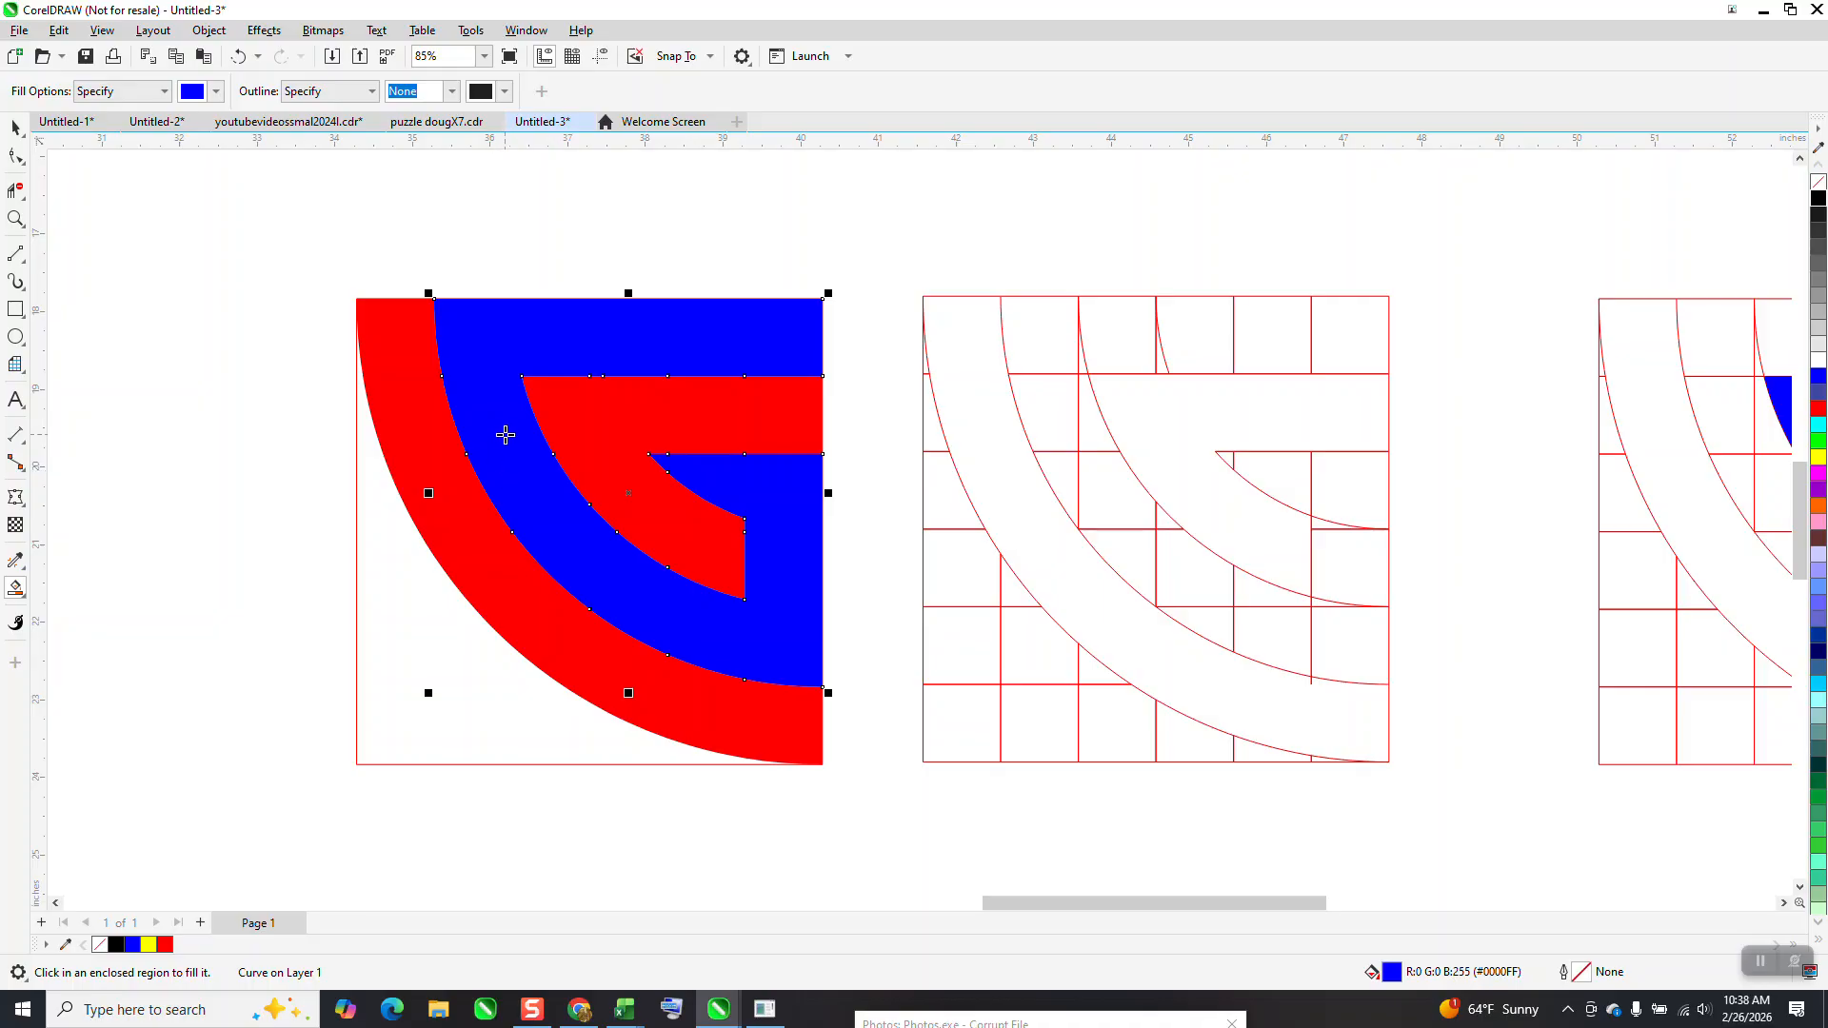
scroll(506, 423, down, 2)
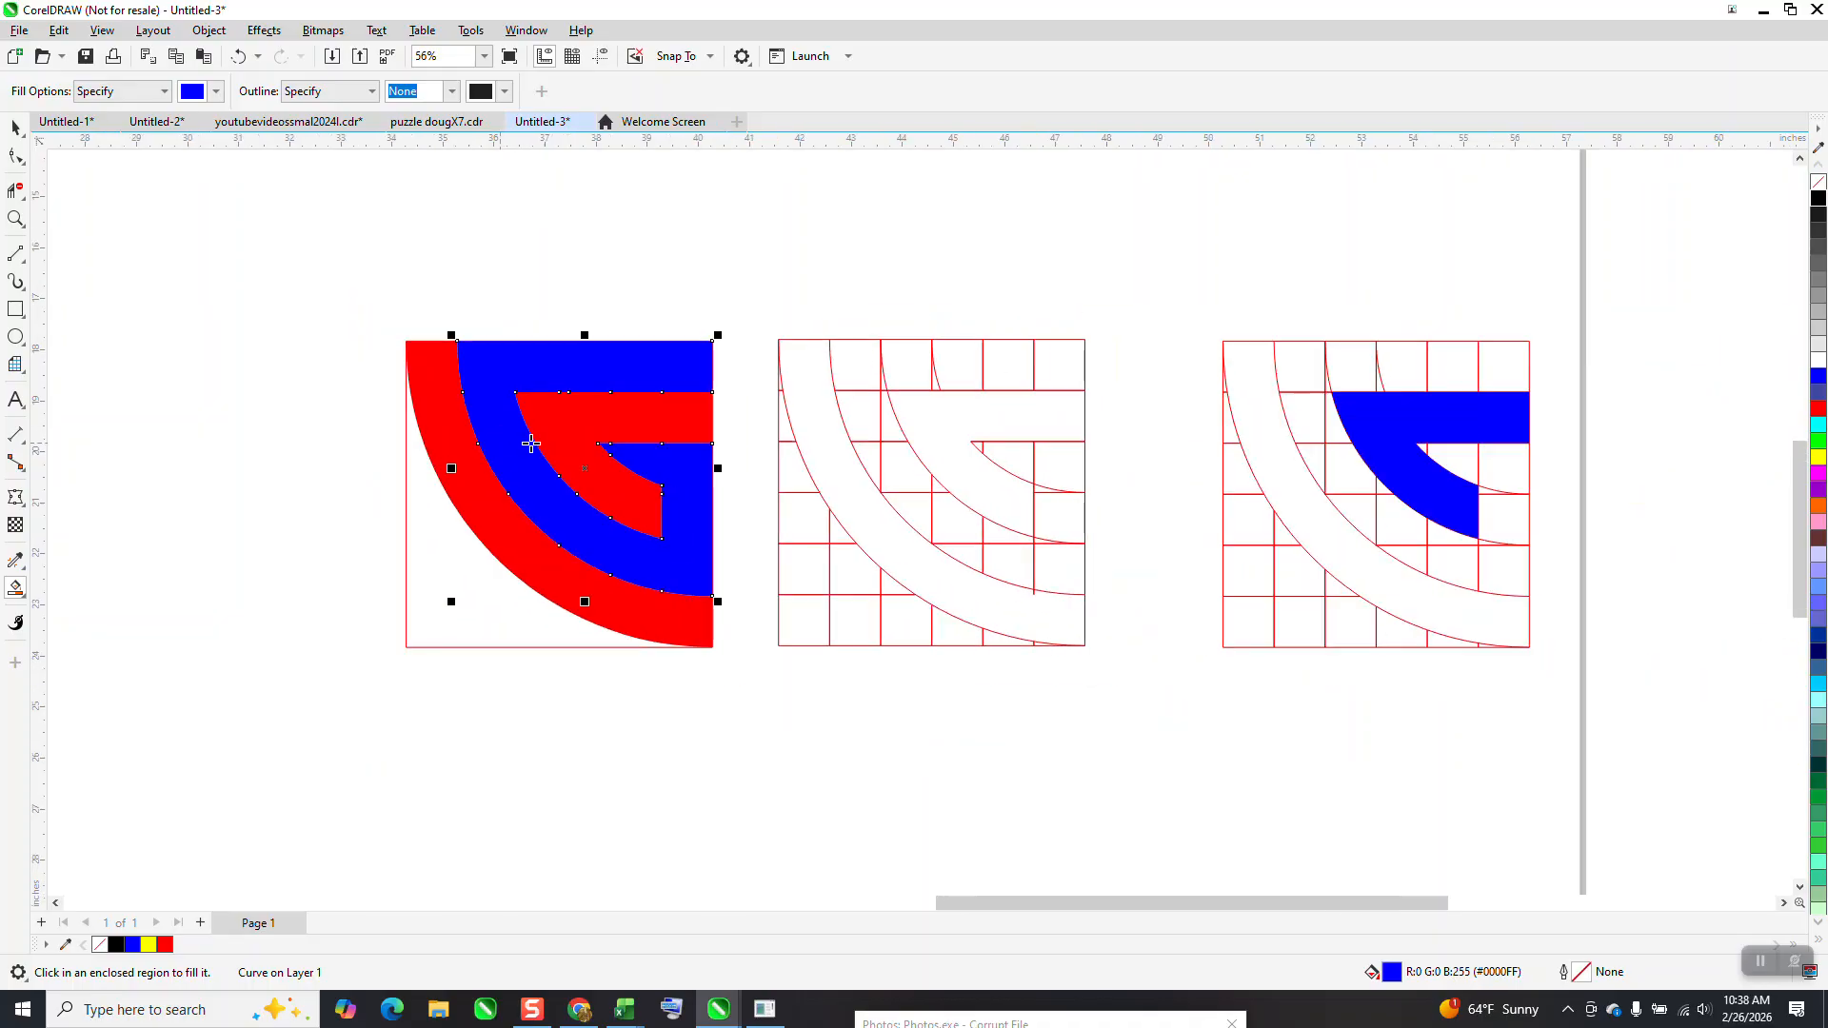
click(238, 56)
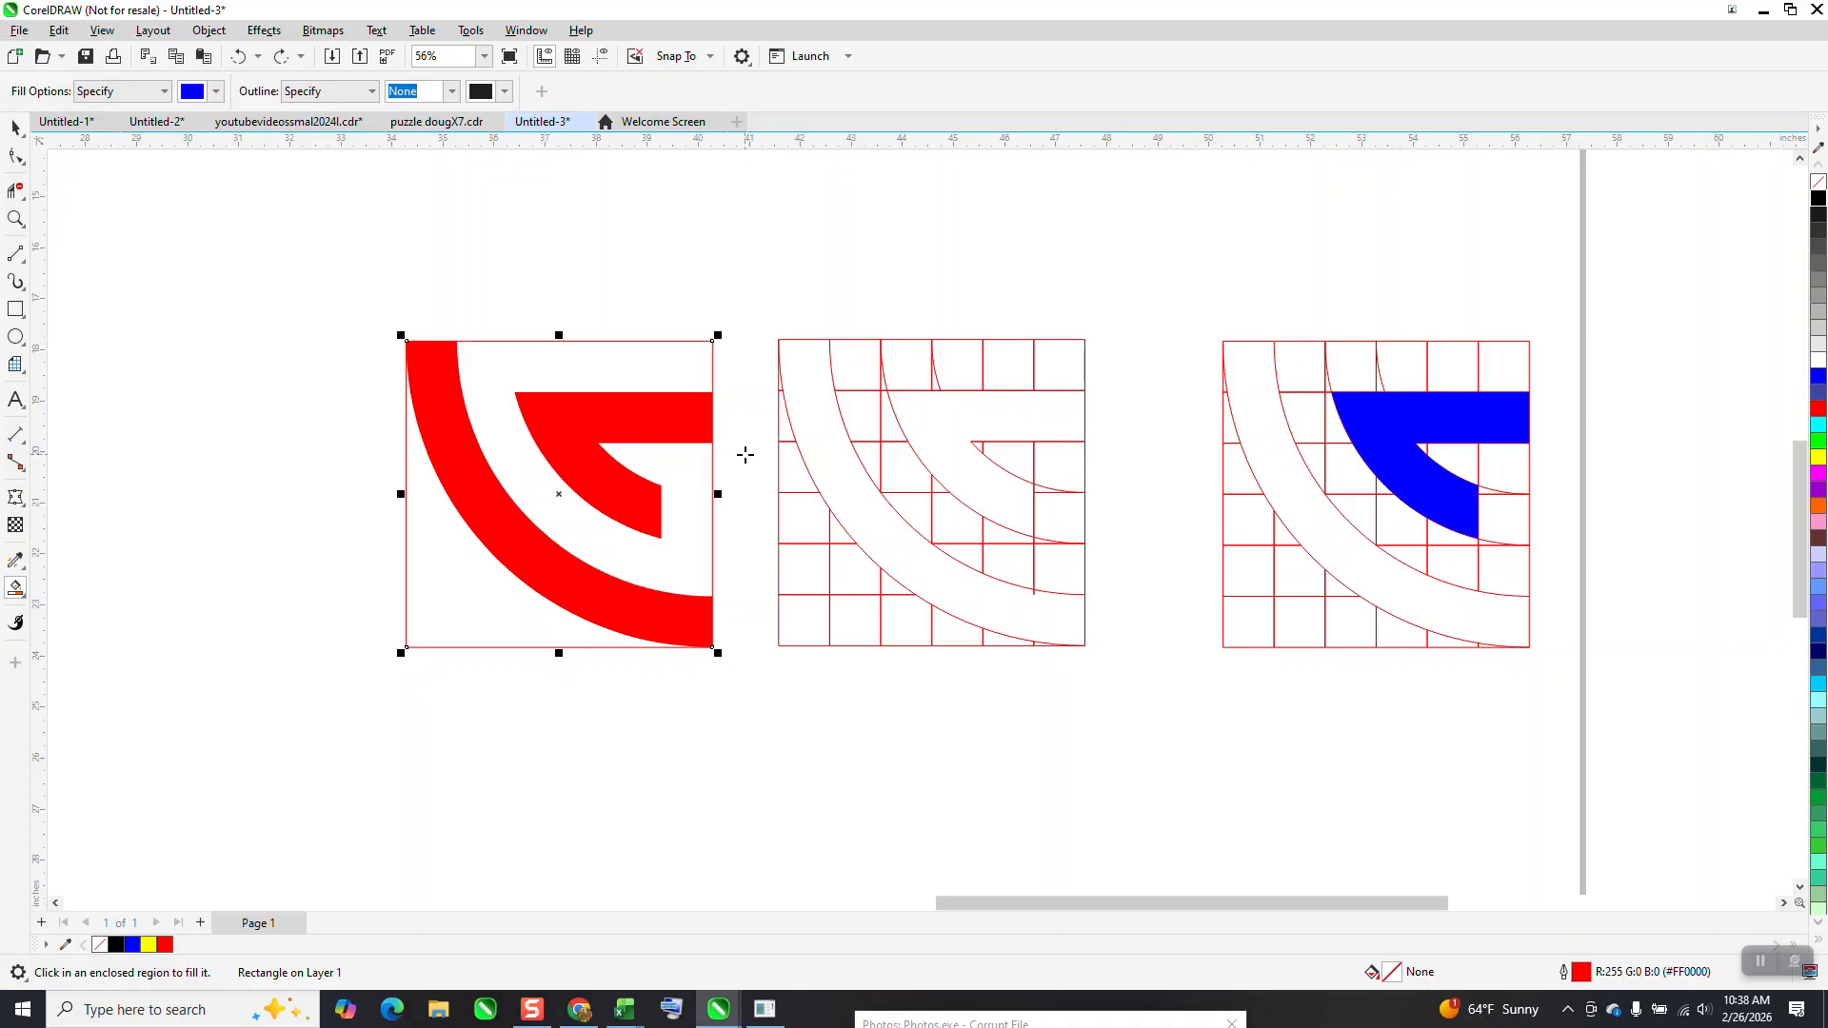
Smart Fill the area inside the outer red band and the lower-left corner outside it with blue, moving each fill about 8 inches left
scroll(722, 472, down, 1)
click(677, 406)
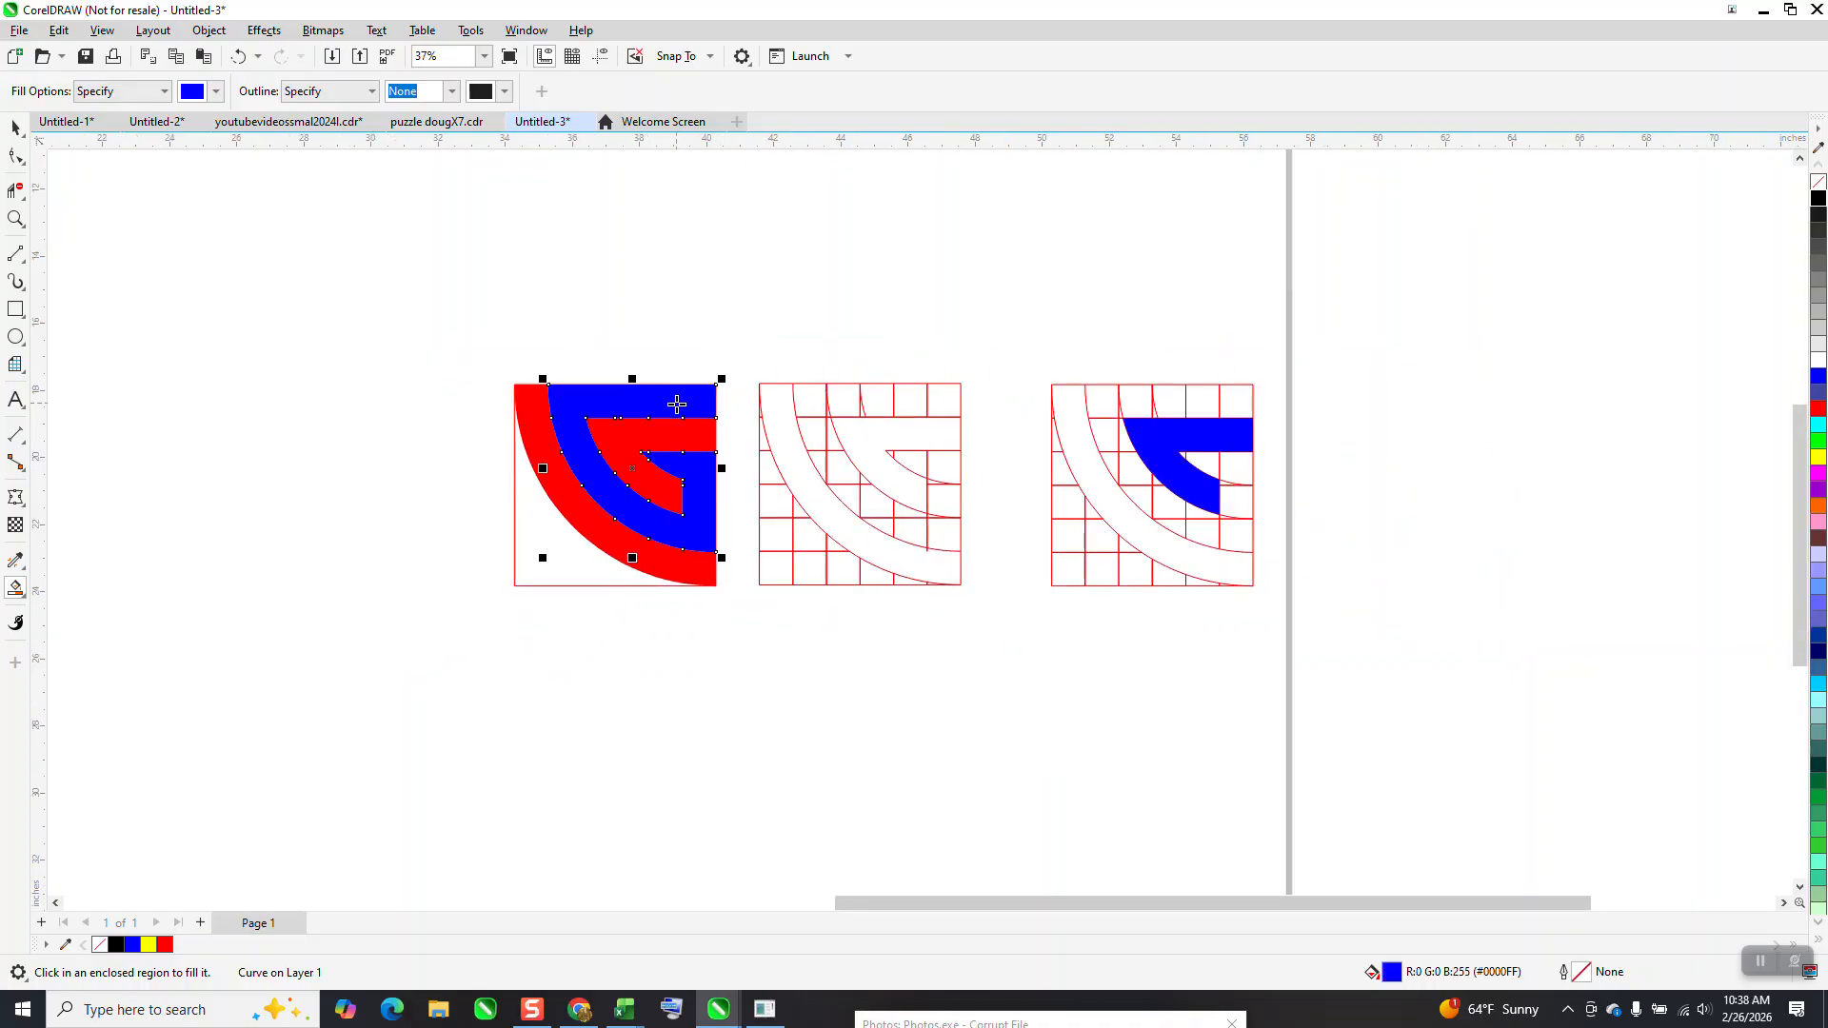
key(Left)
key(Left)
click(552, 560)
key(Left)
key(Left)
Move the framed red tile and the two grid tiles about 22 inches right, away from the blue shapes
click(15, 127)
drag(198, 329, 467, 620)
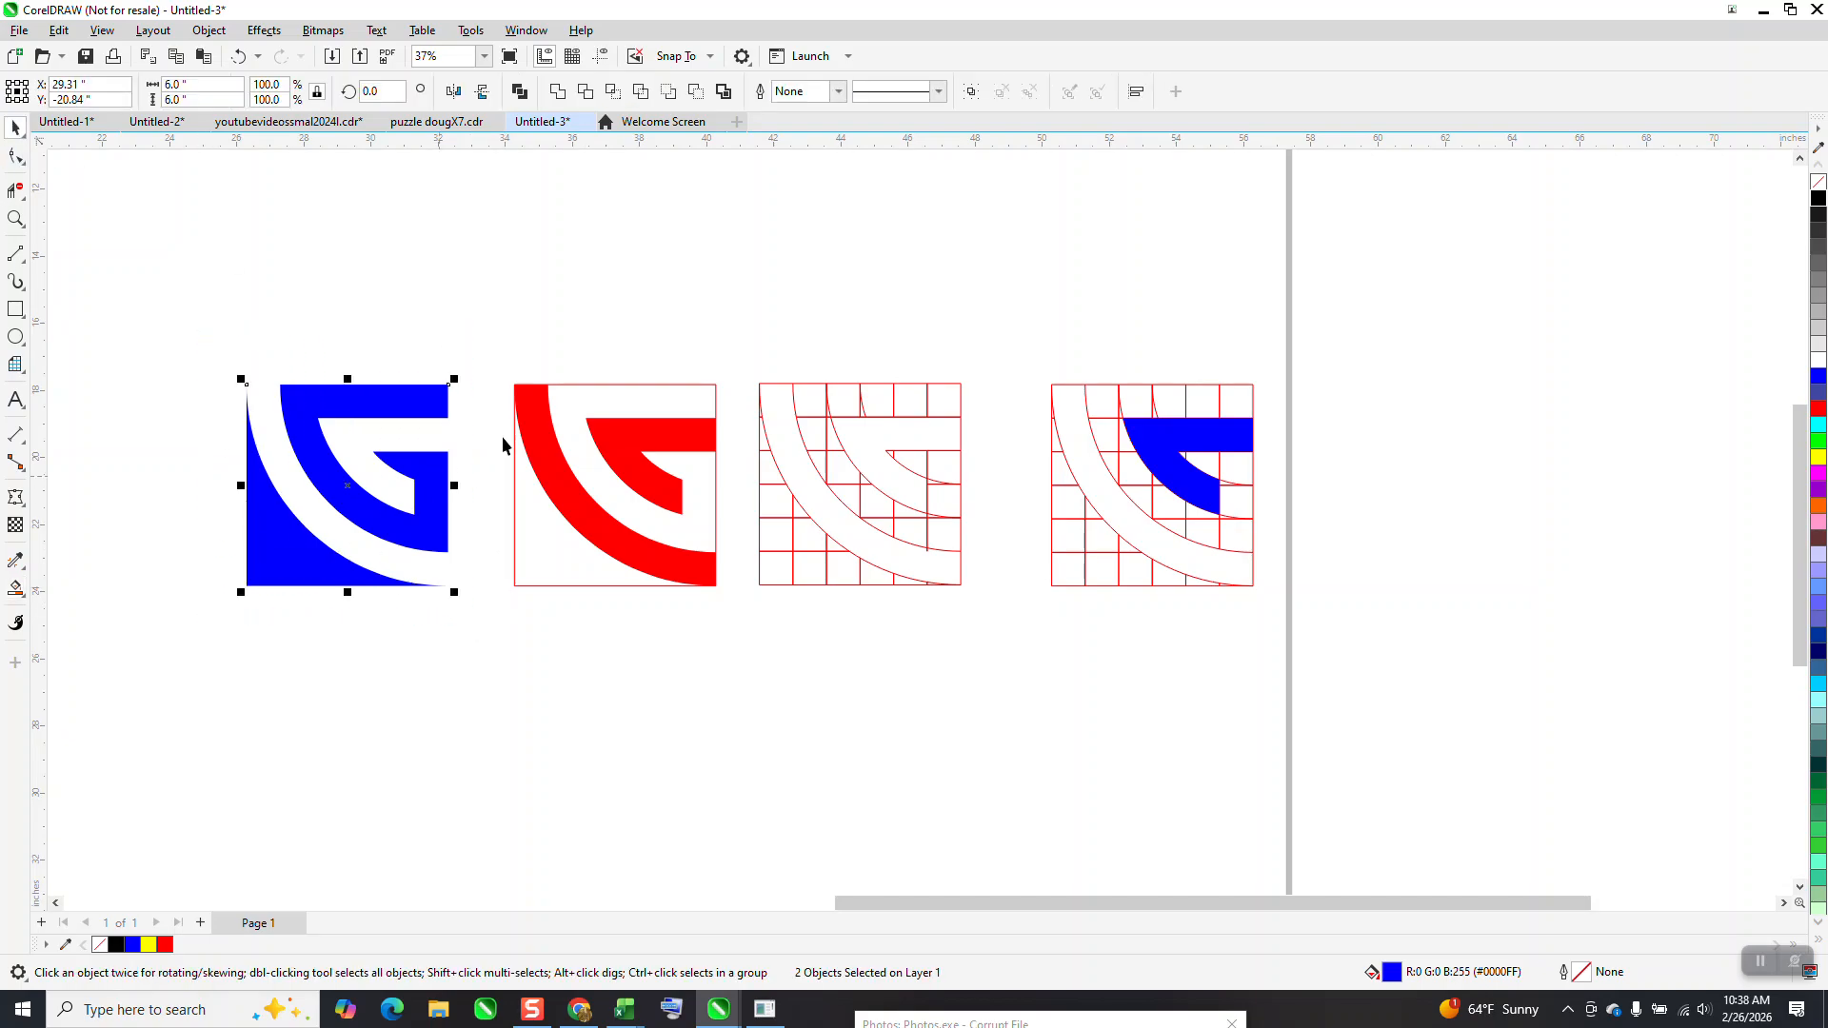
drag(510, 368, 1323, 657)
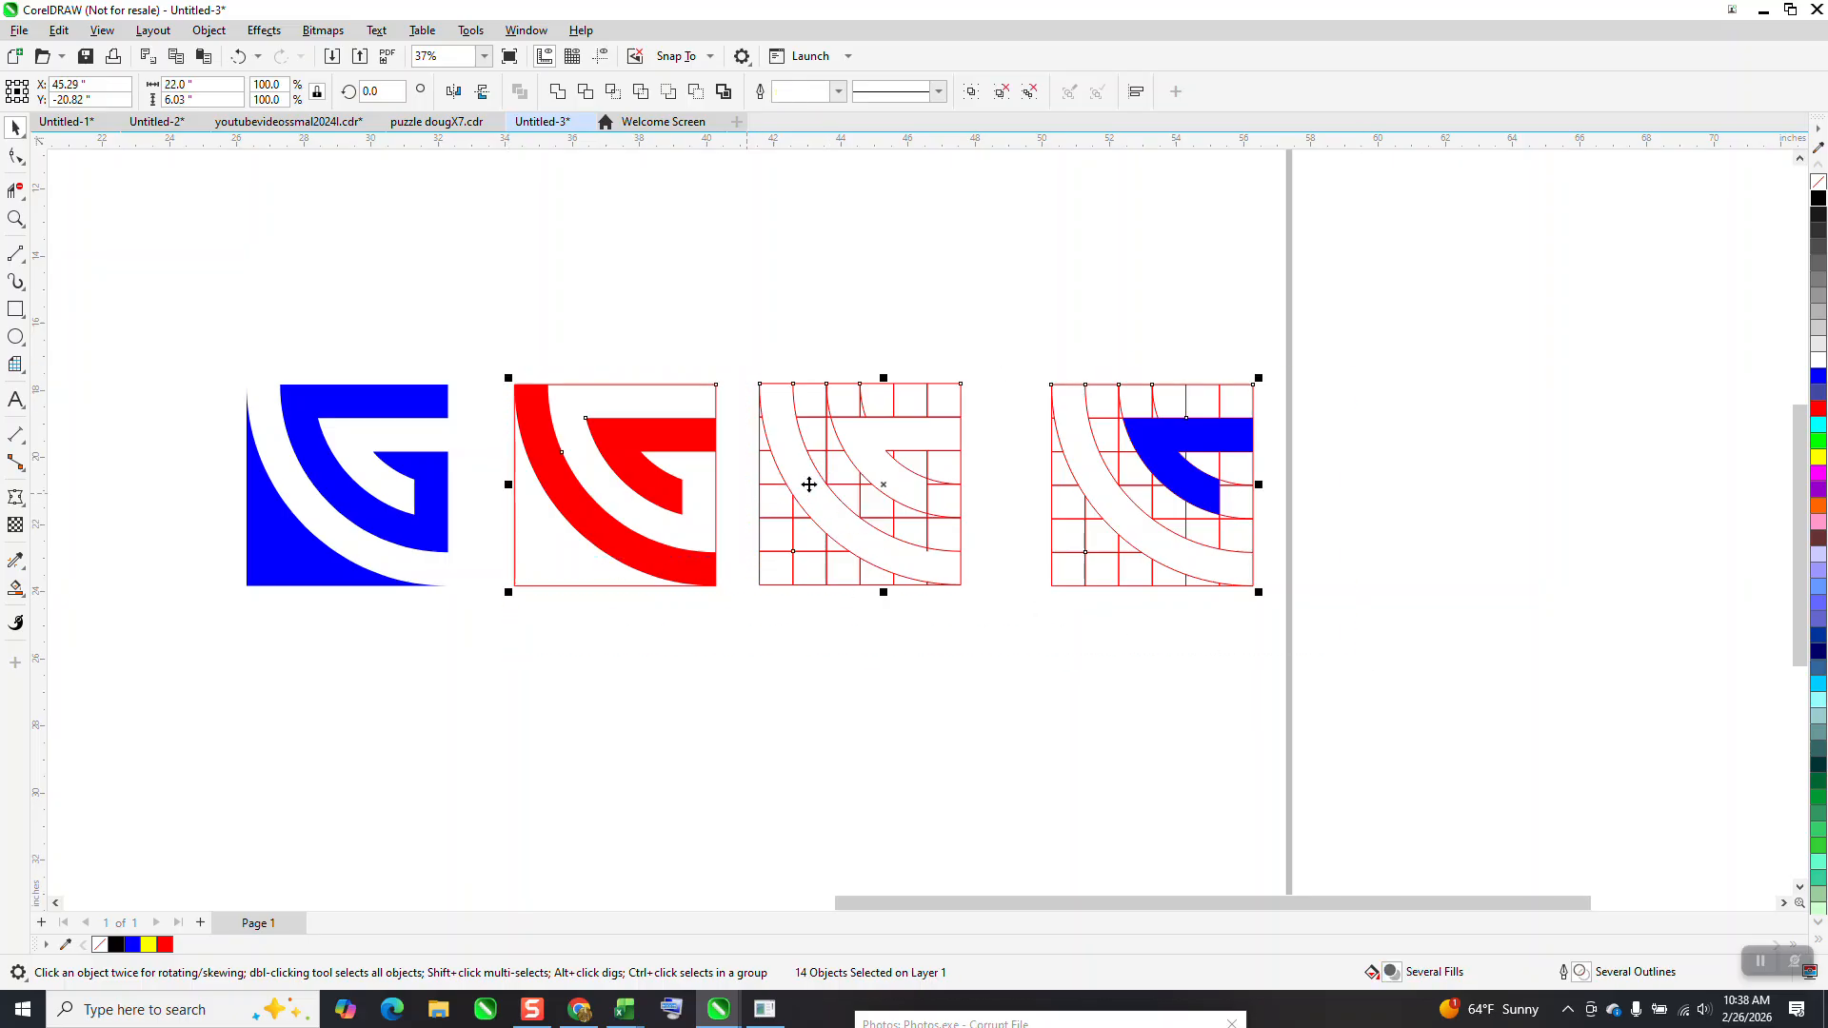
drag(878, 483, 941, 497)
drag(1467, 505, 1608, 507)
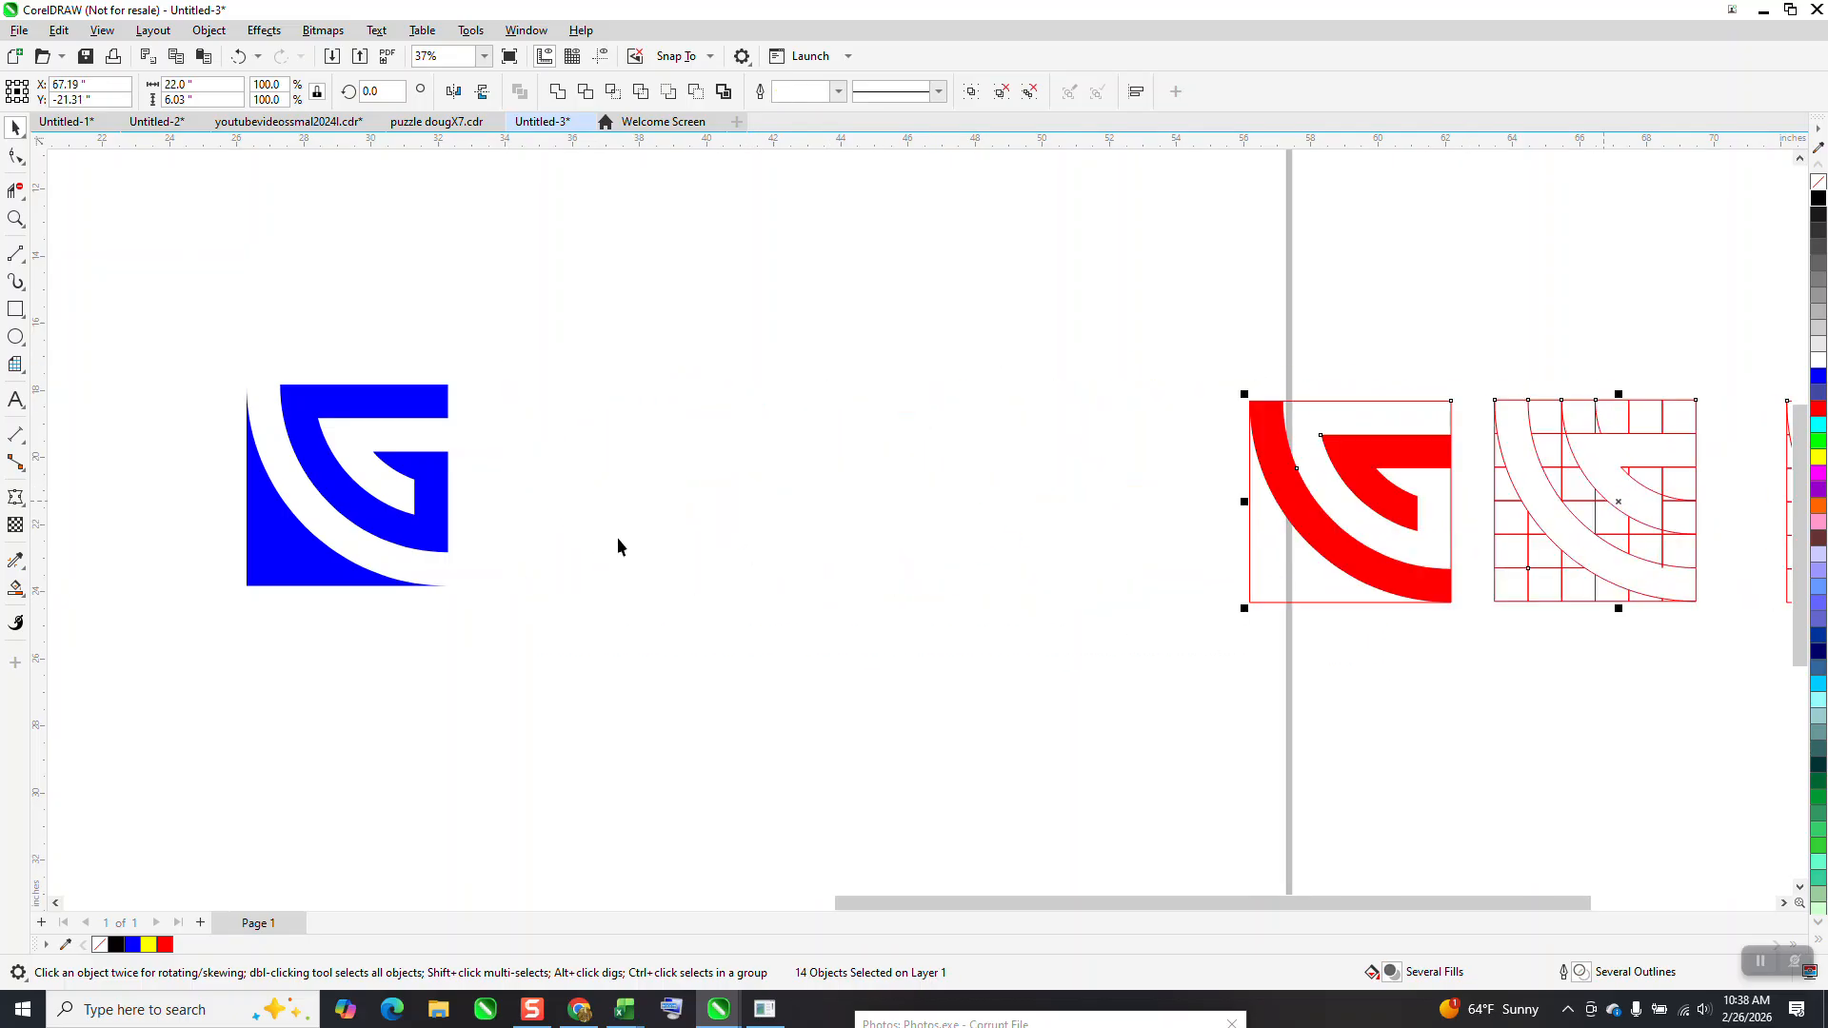
Group the two blue shapes and mirror copies to the left and downward, building a 12-inch block of four tiles
drag(178, 332, 590, 643)
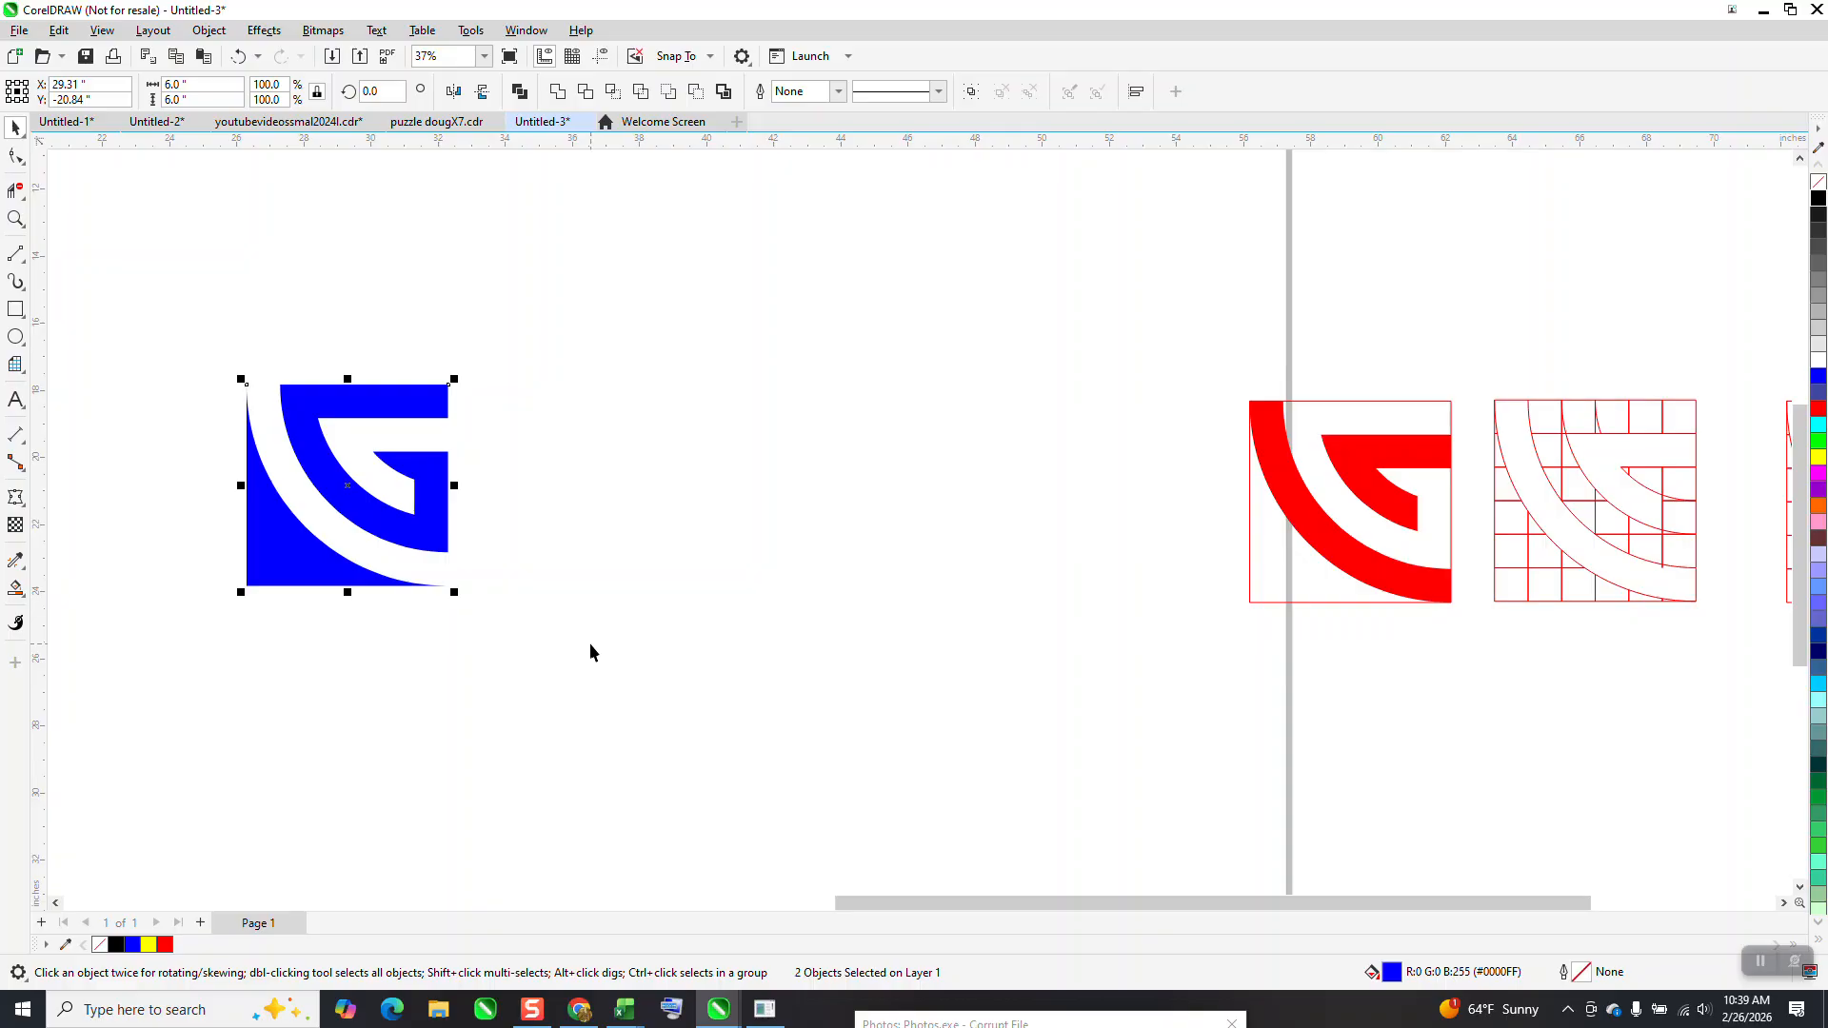
key(ctrl+g)
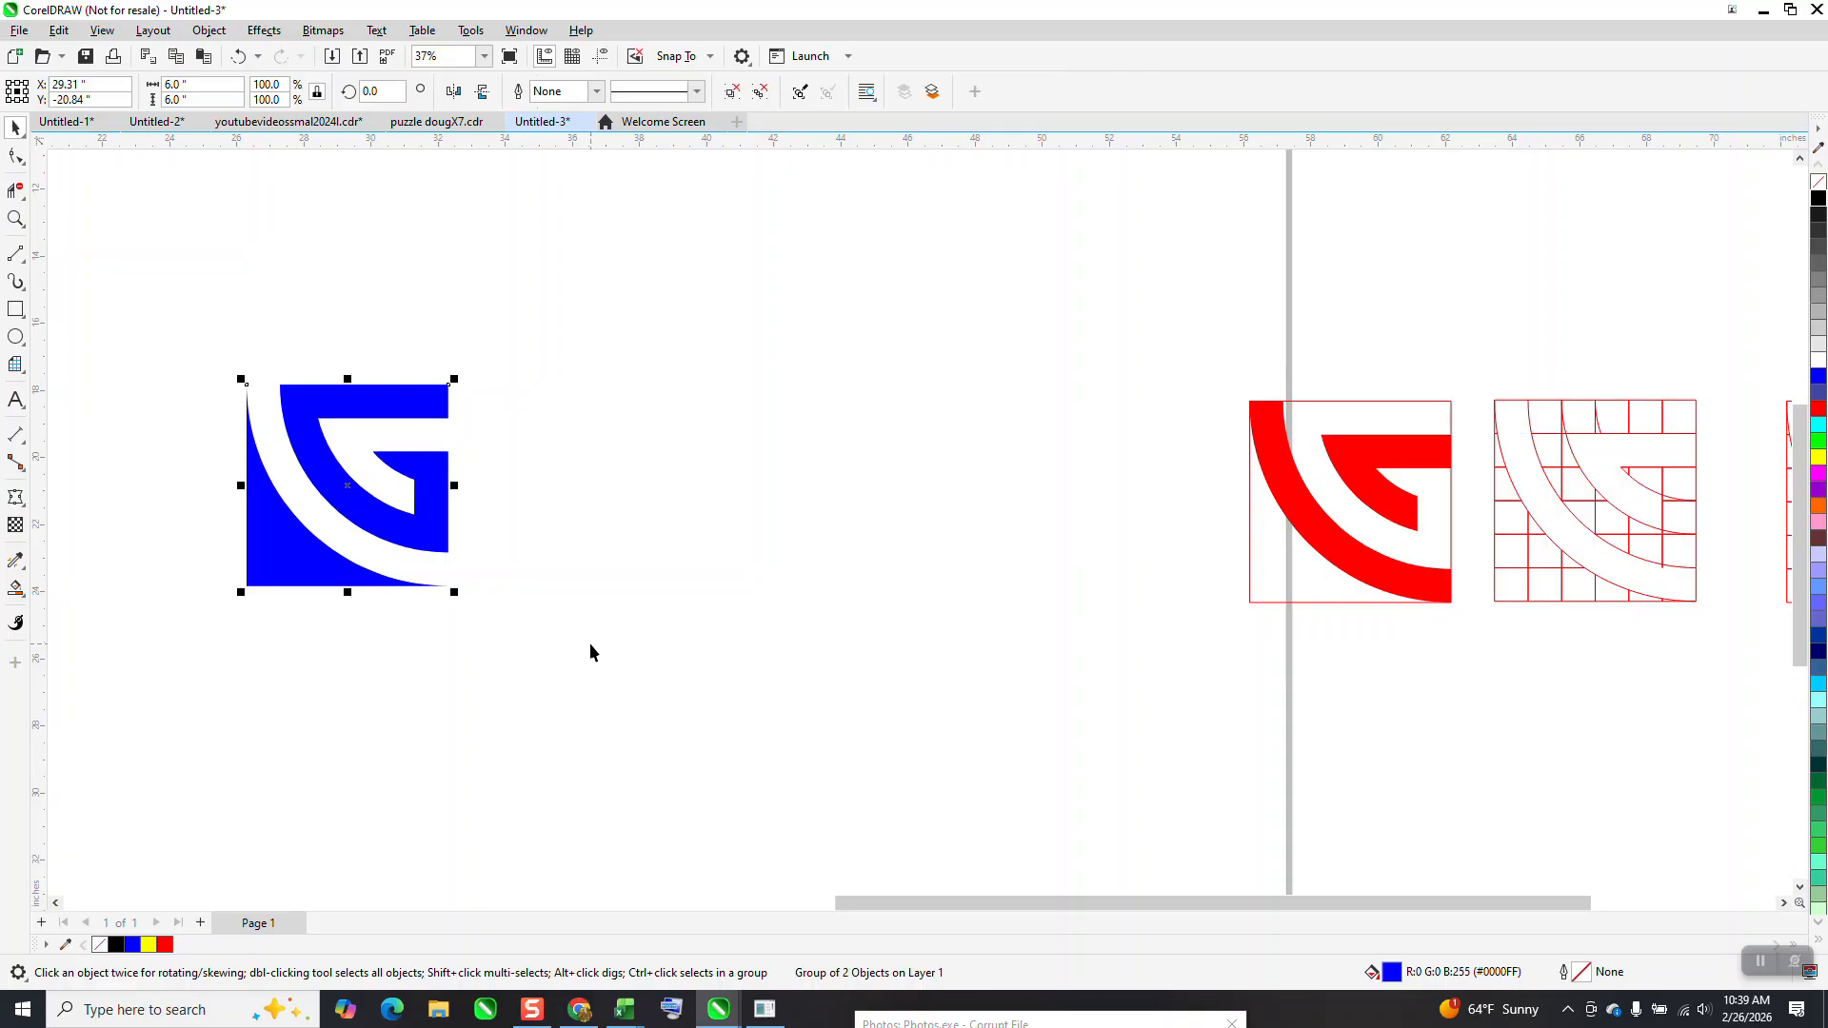
drag(454, 485, 228, 493)
scroll(591, 604, down, 1)
drag(217, 417, 242, 545)
drag(695, 672, 694, 671)
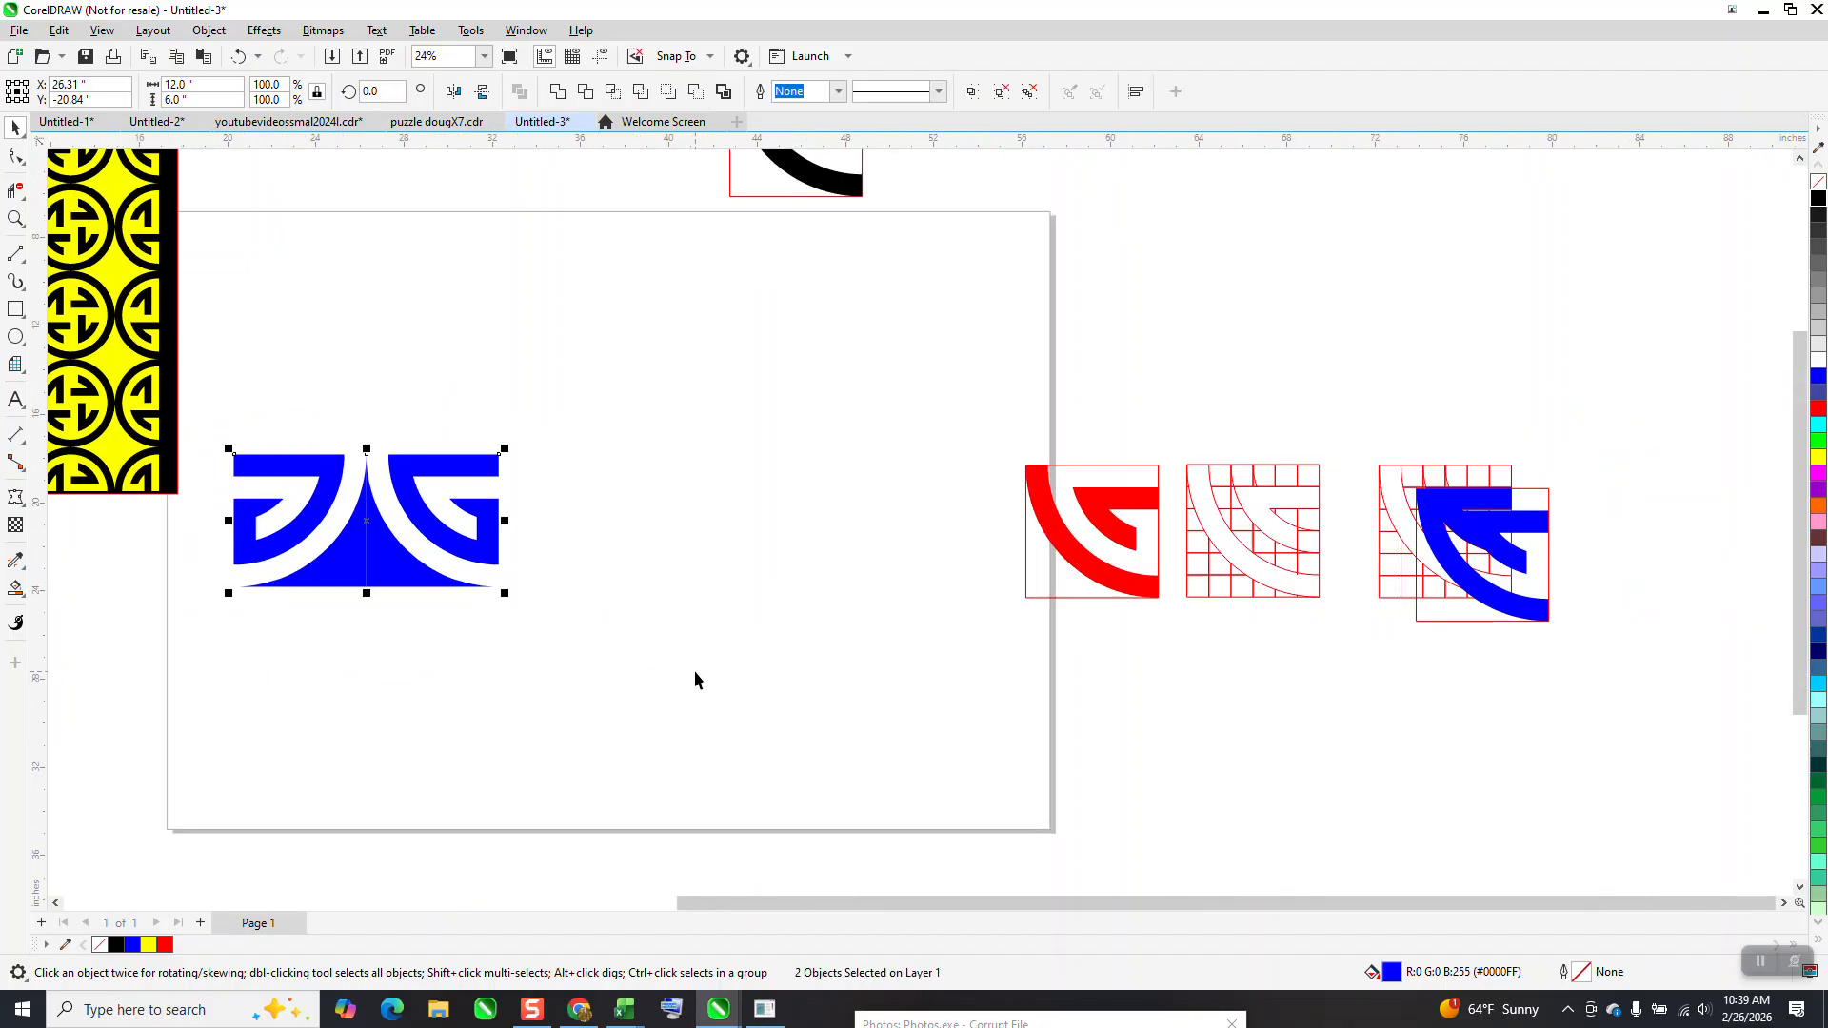
key(ctrl+g)
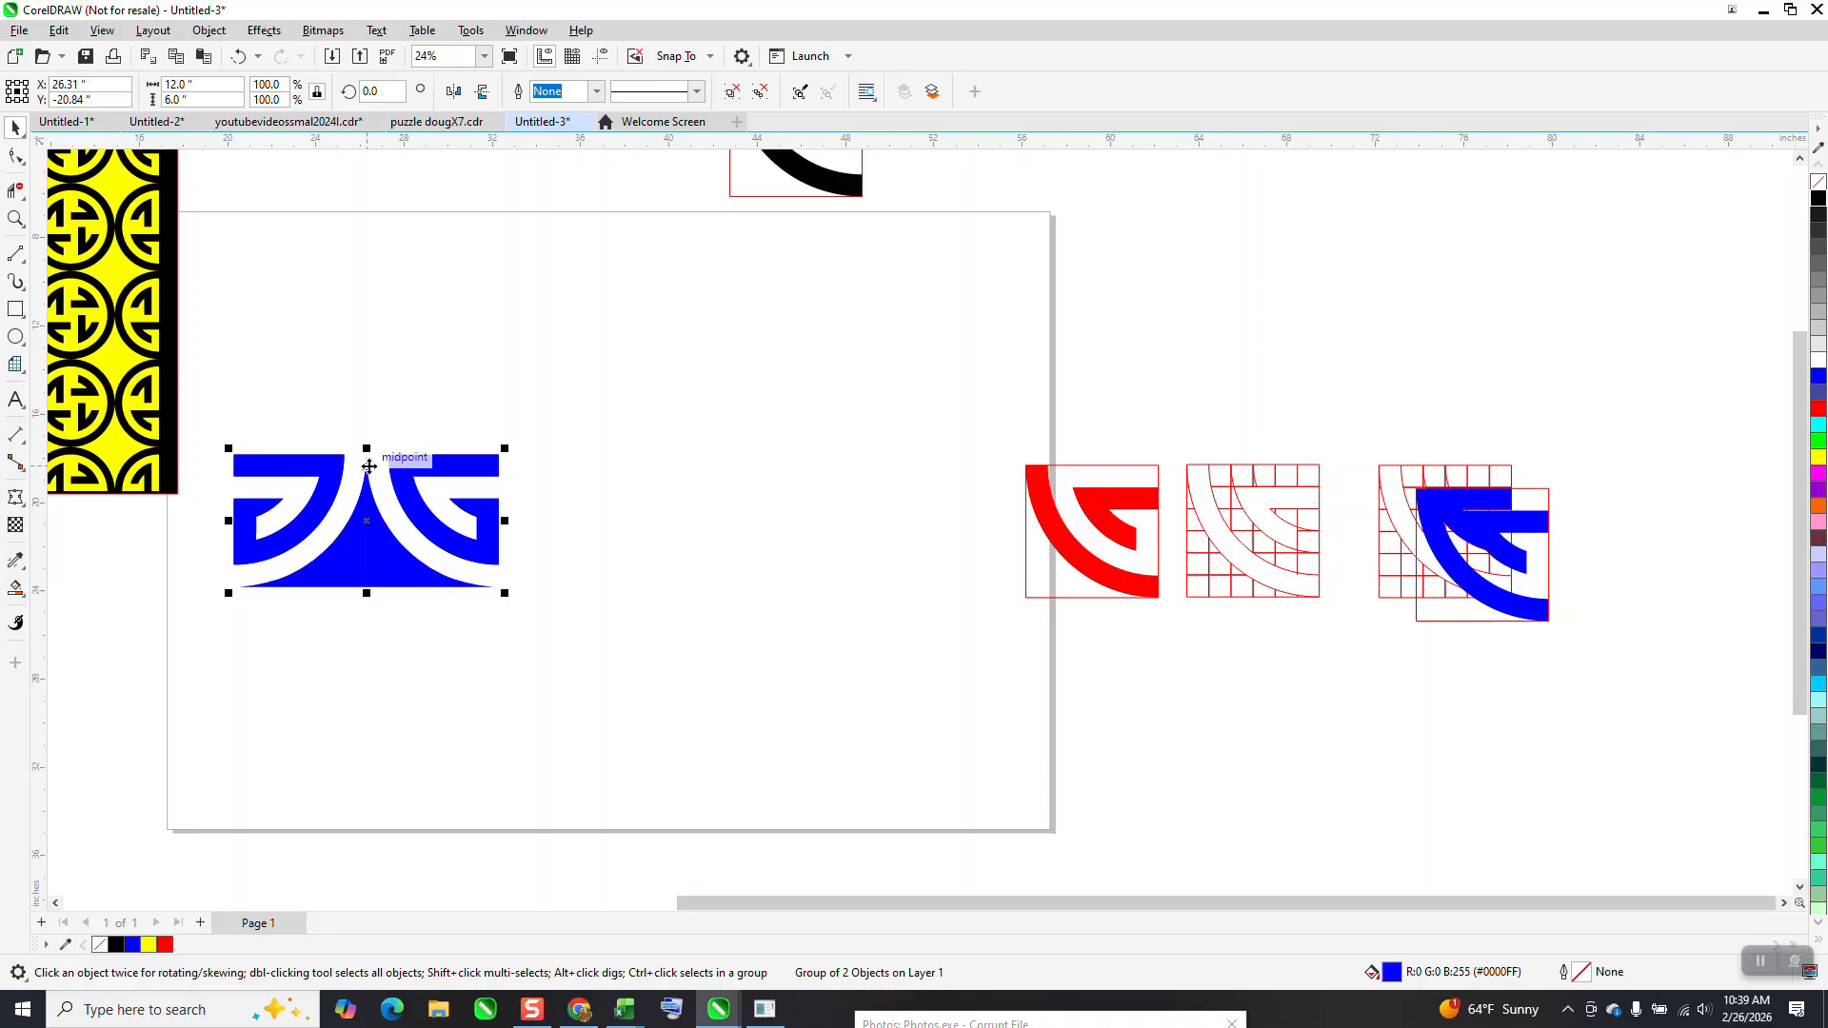
drag(367, 448, 356, 662)
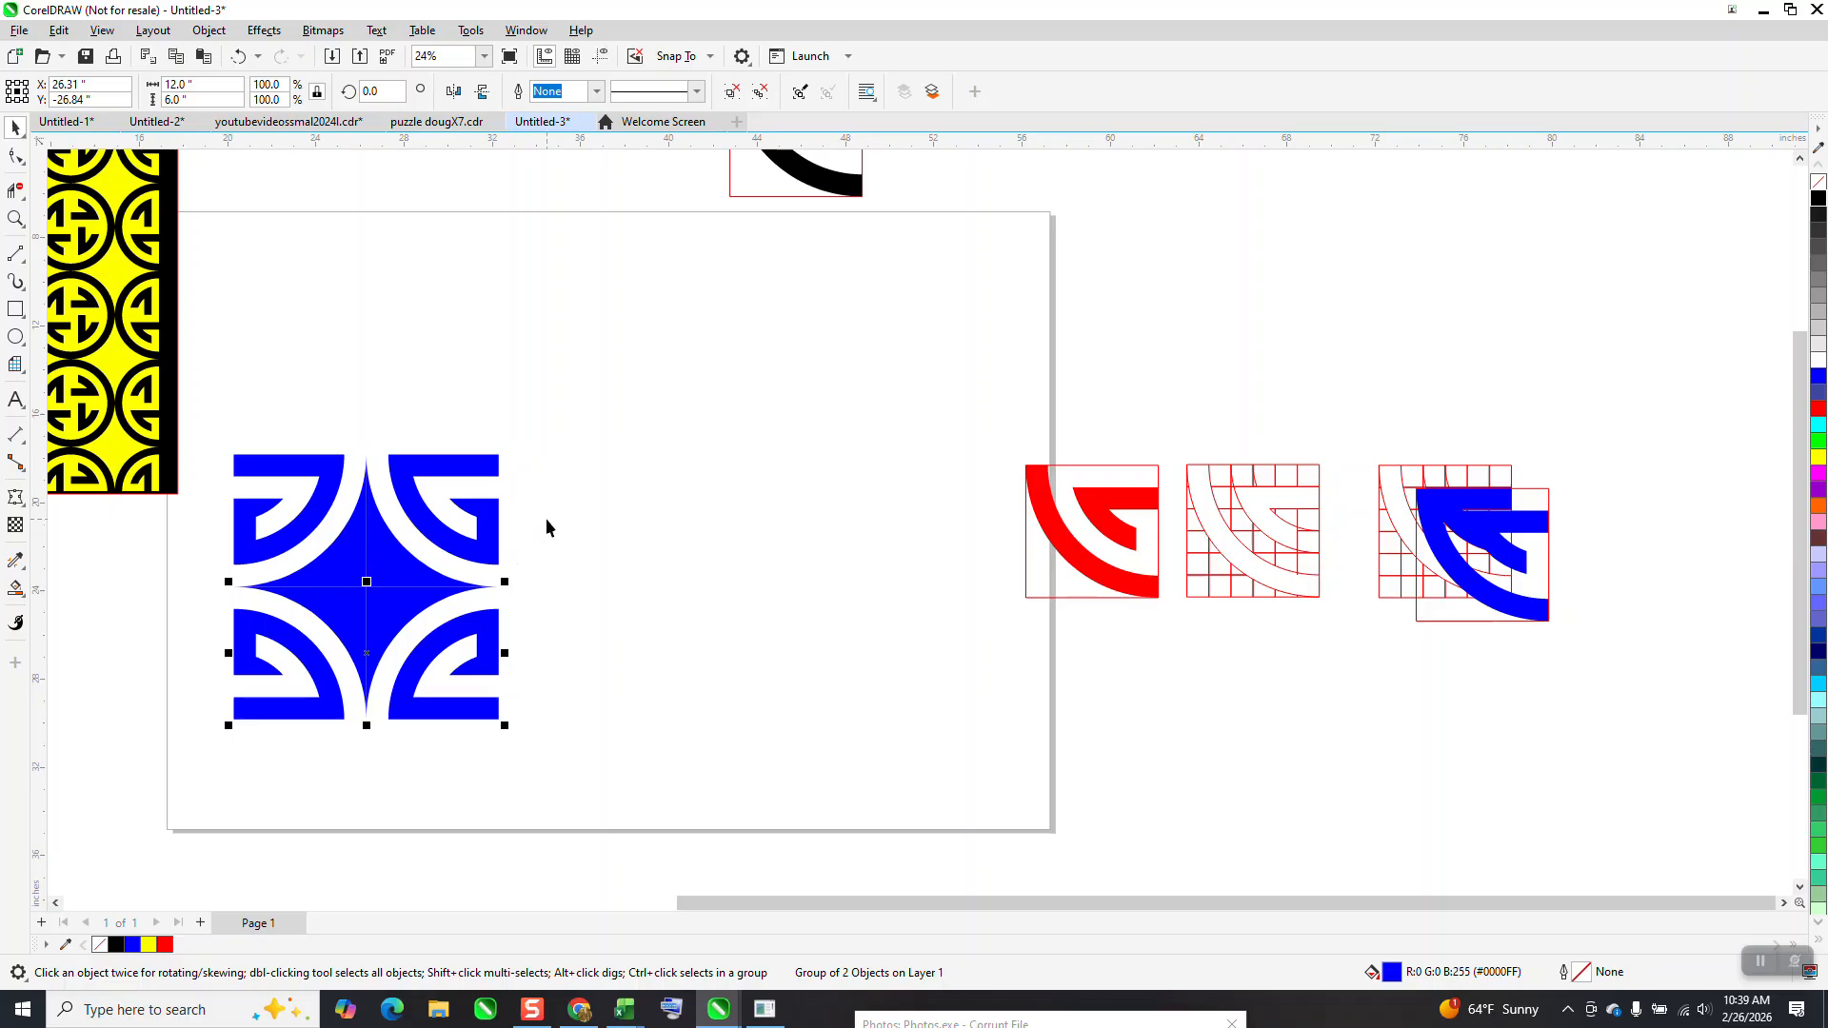
Place a copy of the block's upper half to its right and weld the four-tile block into one shape
click(498, 514)
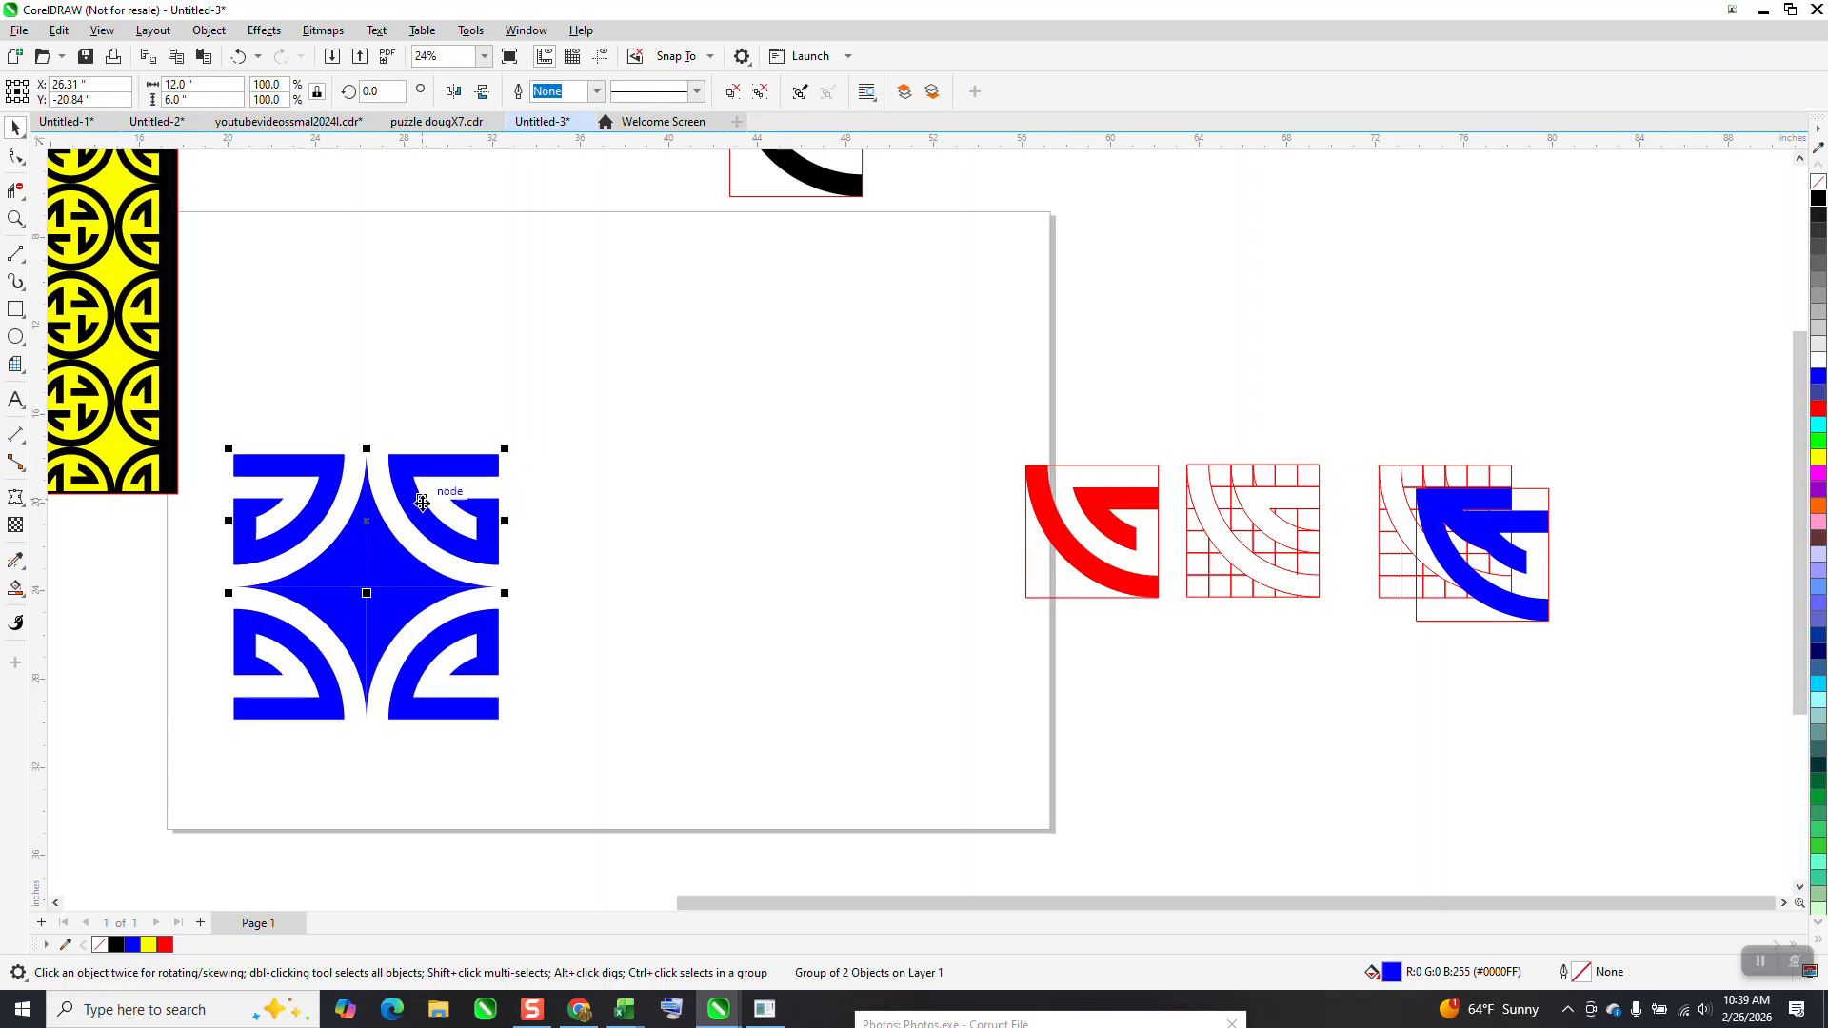
drag(463, 502, 802, 422)
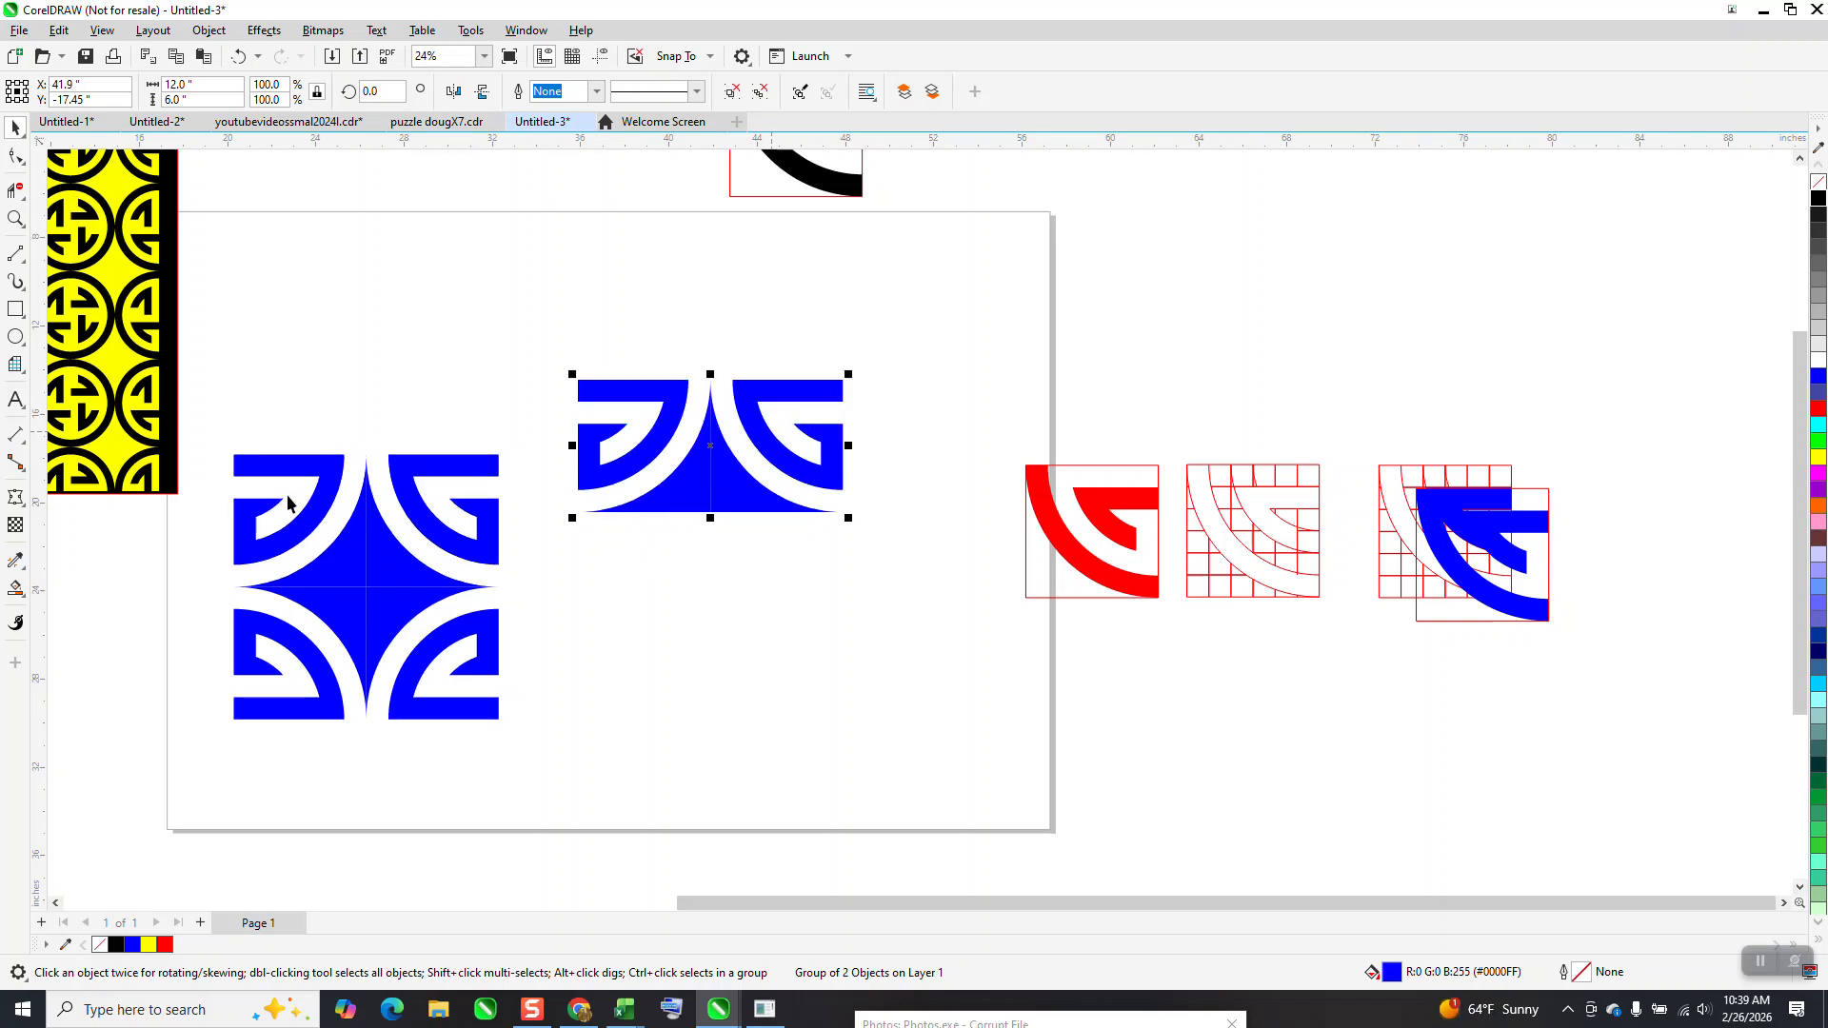
drag(217, 429, 522, 733)
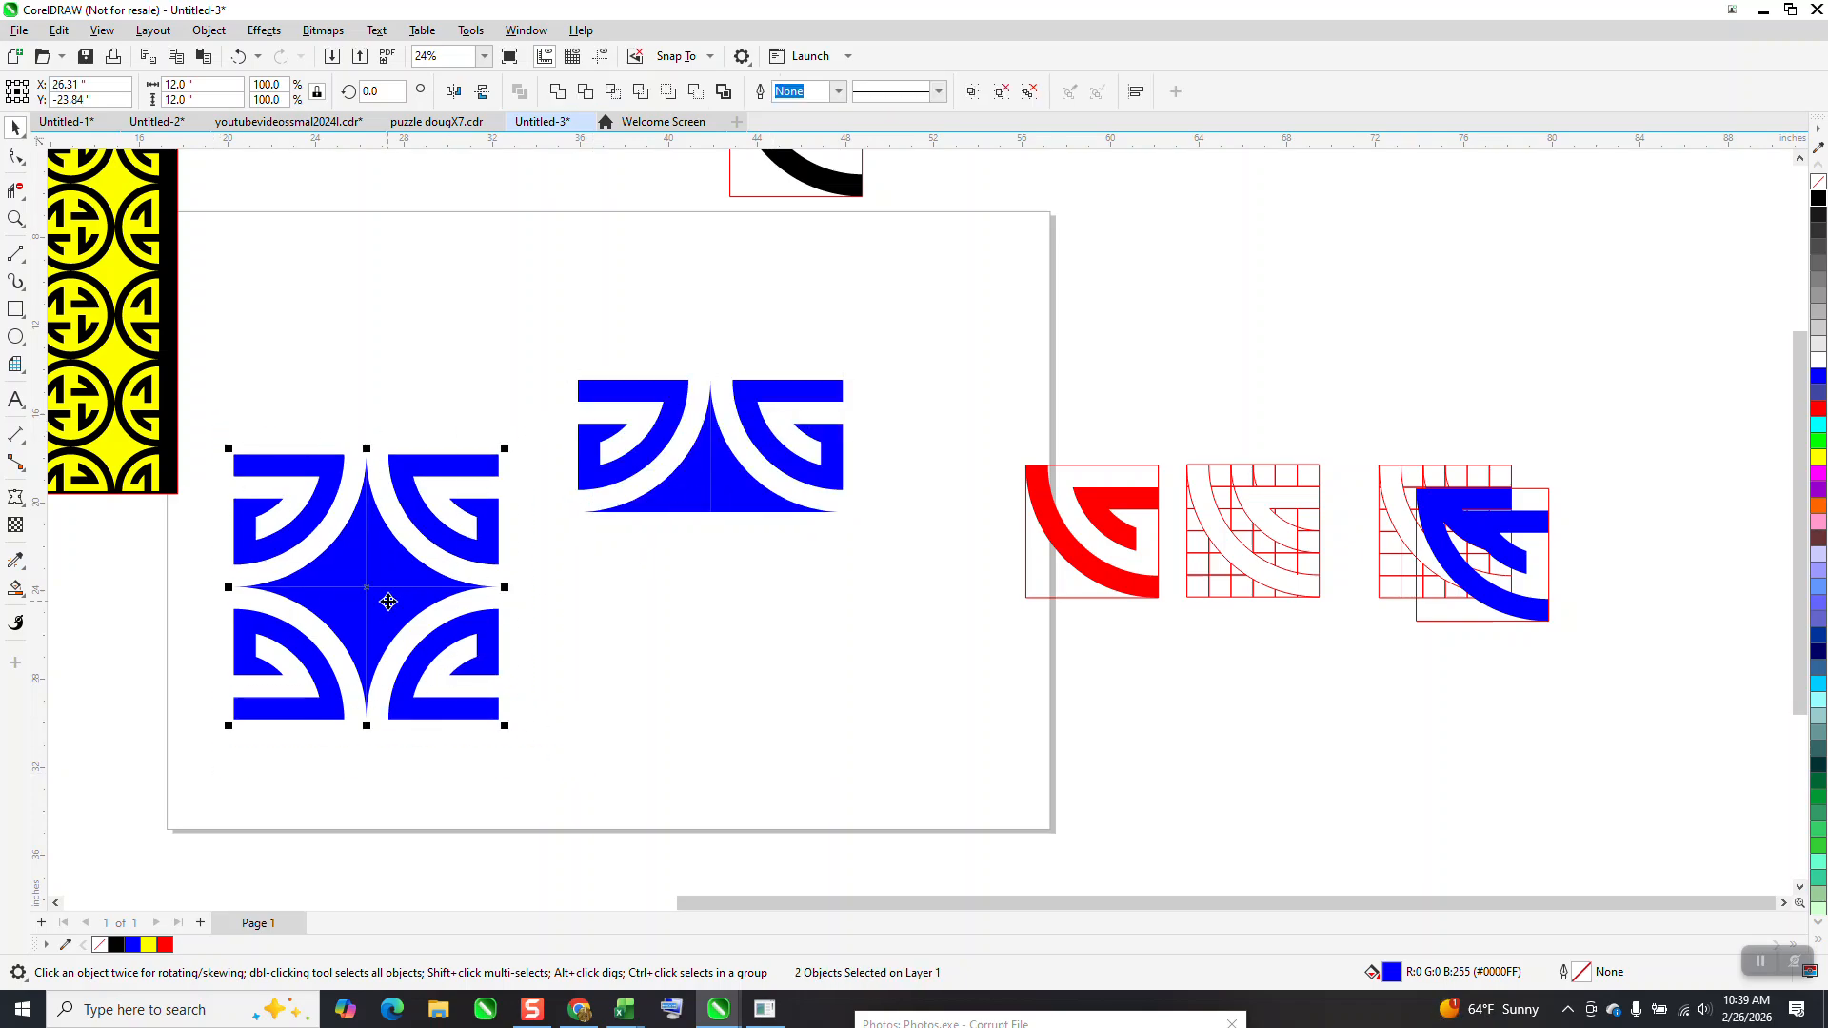
click(559, 93)
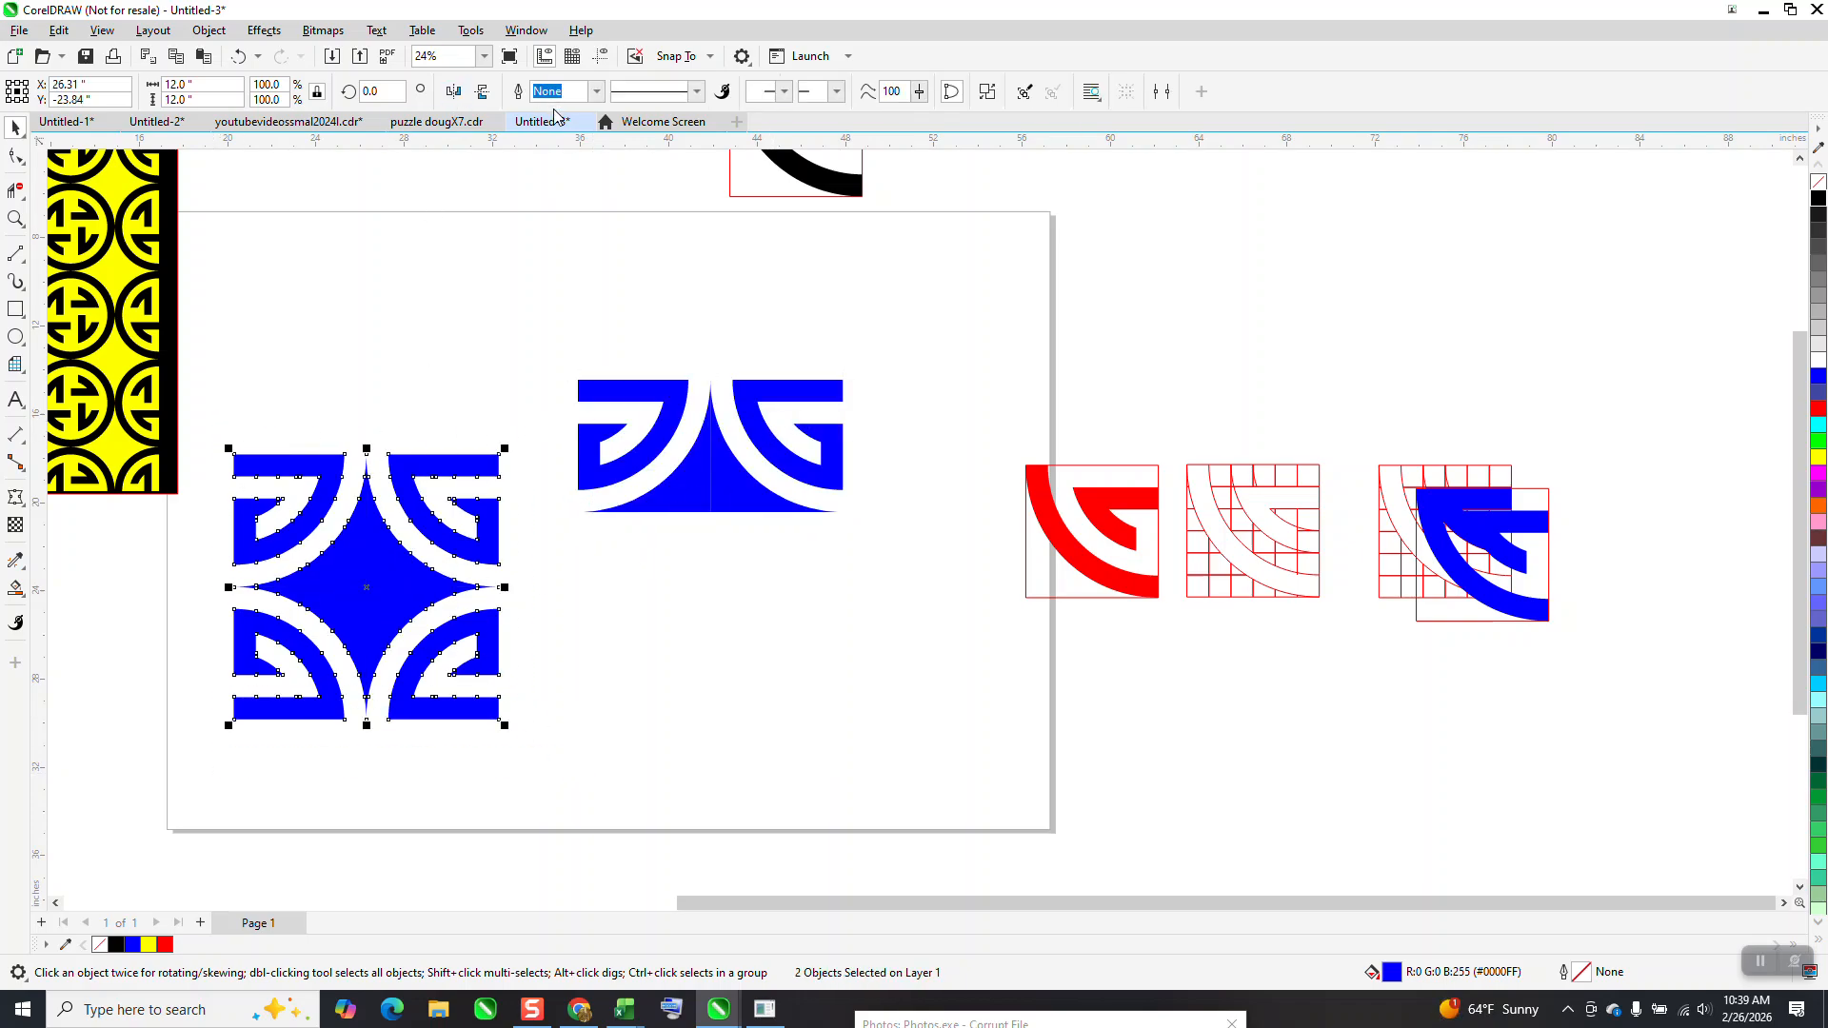
click(526, 290)
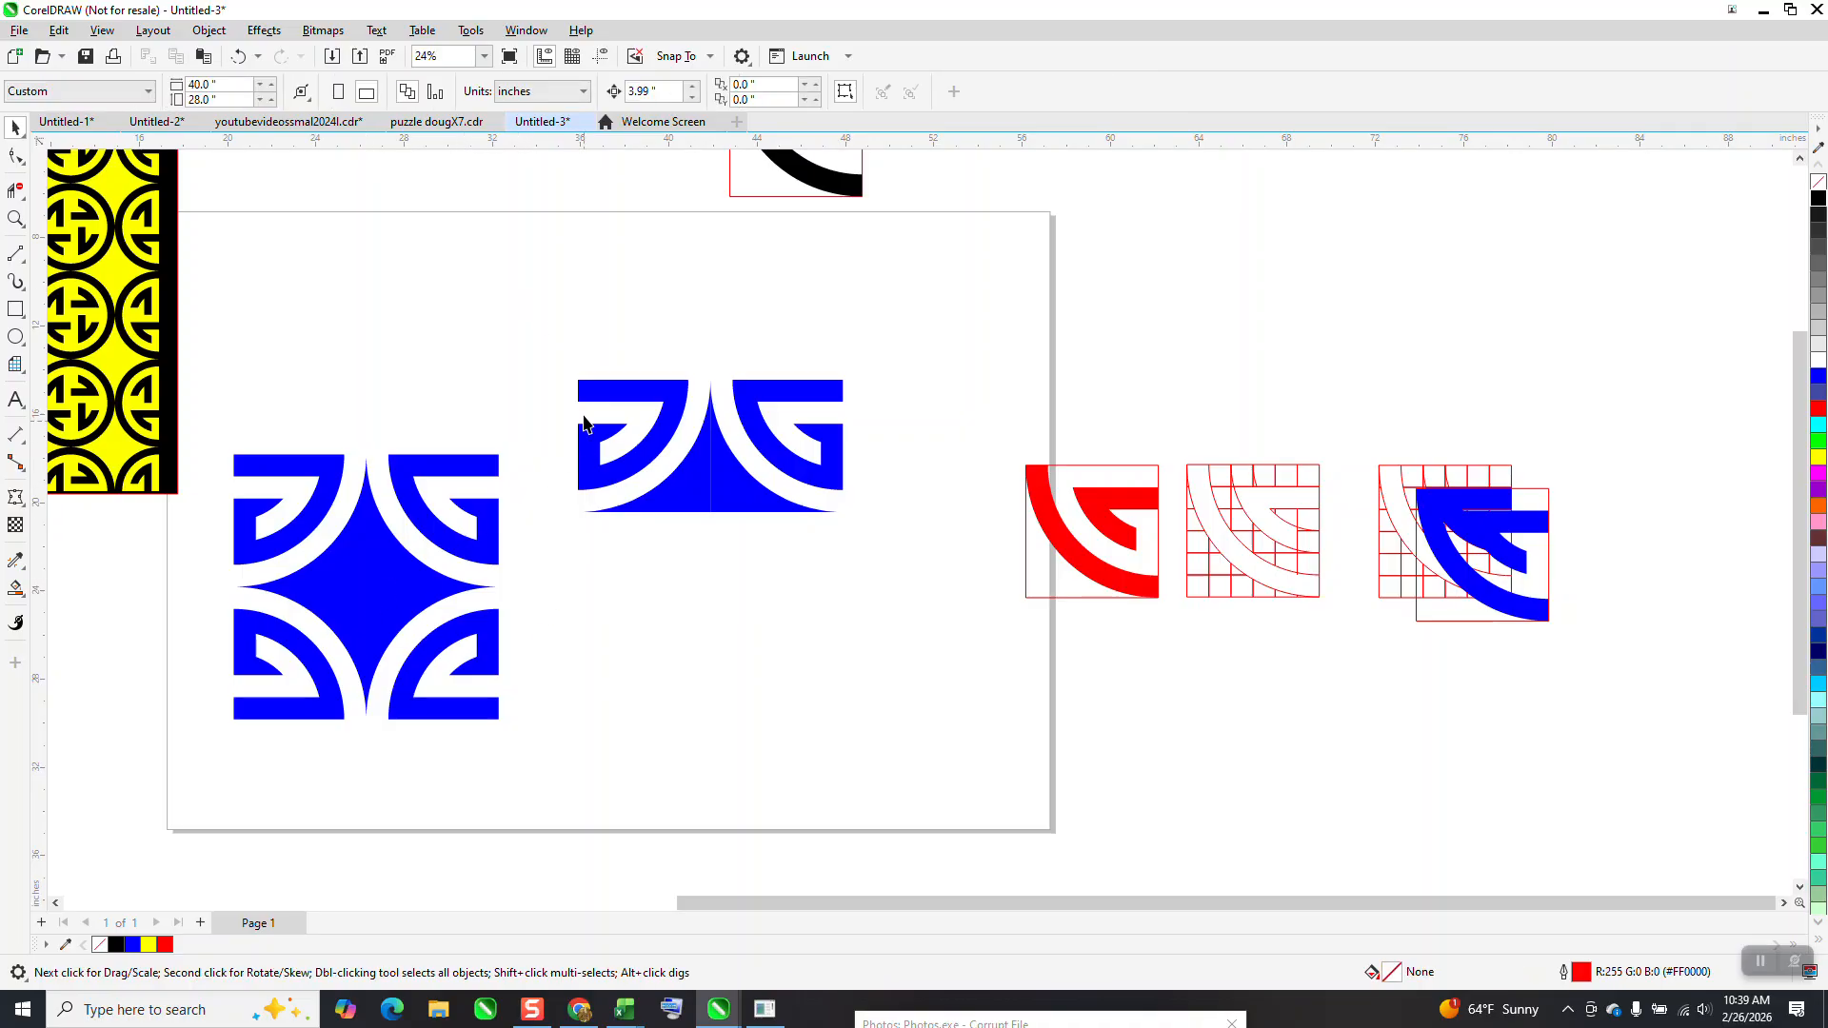
Ungroup the copied half, remove its right tile and move the remaining left tile down beside the welded block
click(585, 386)
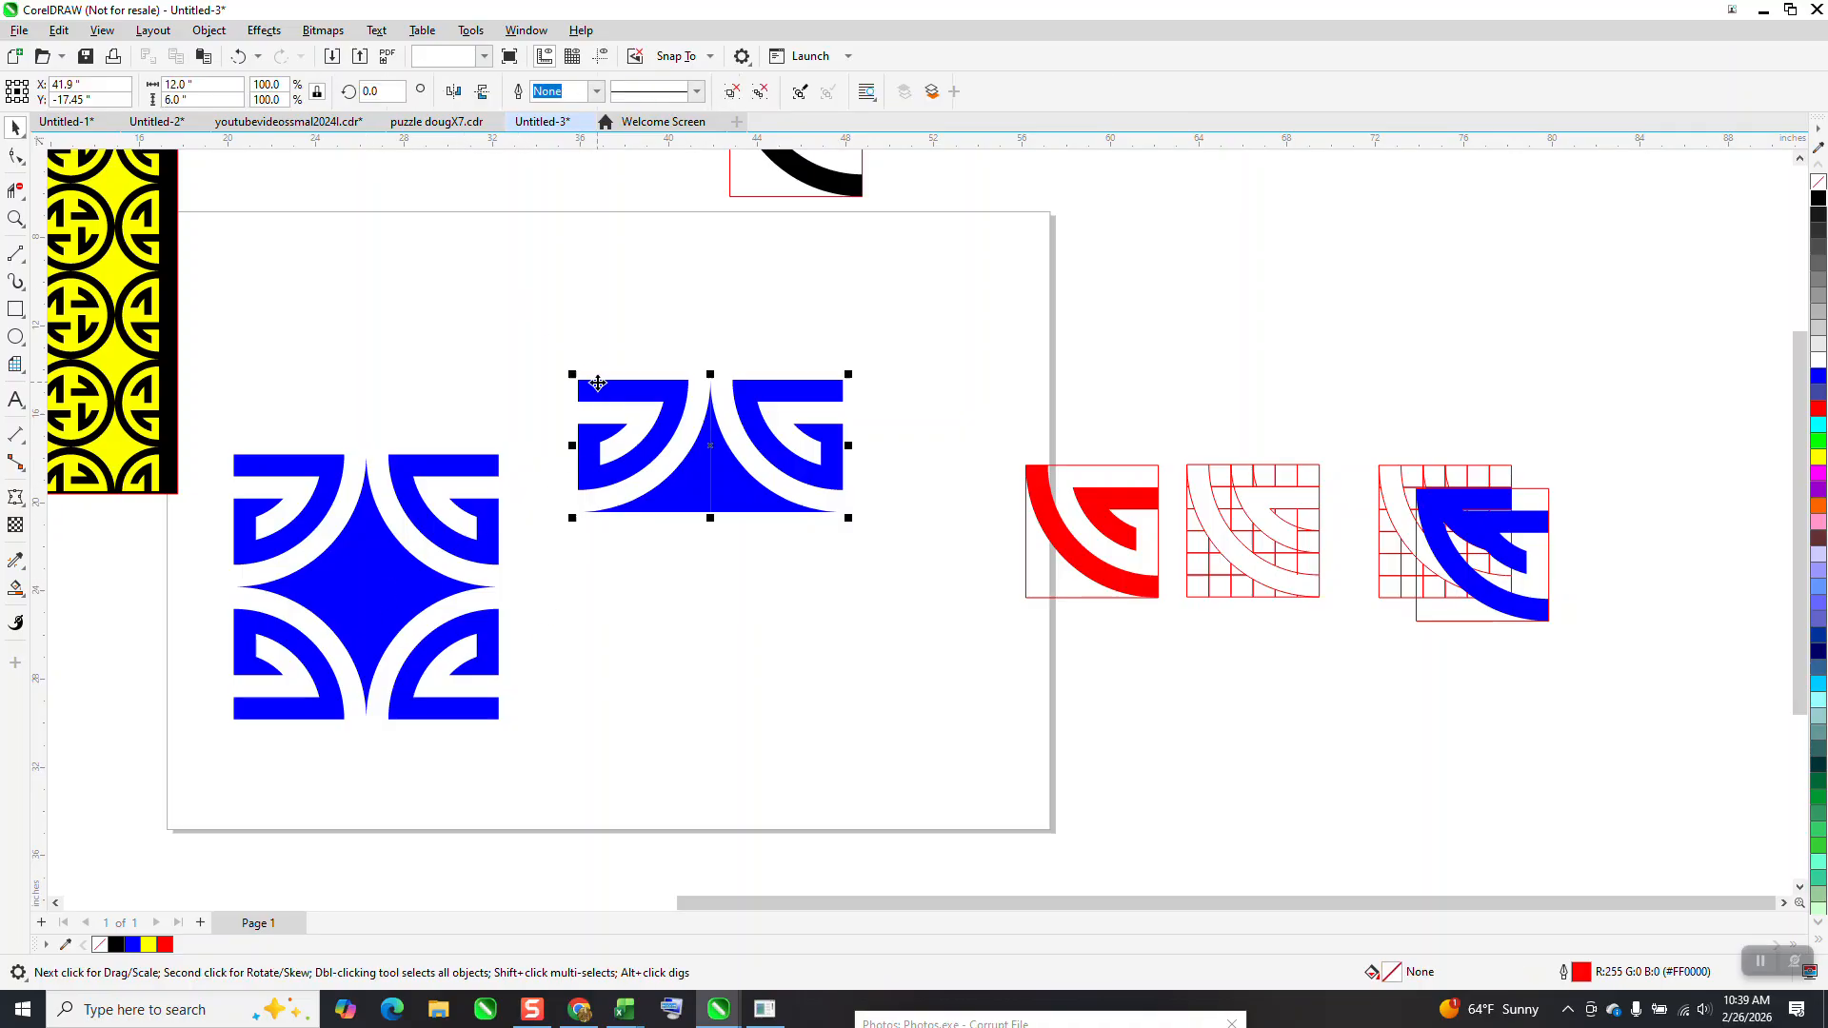
click(208, 32)
mouse_move(286, 353)
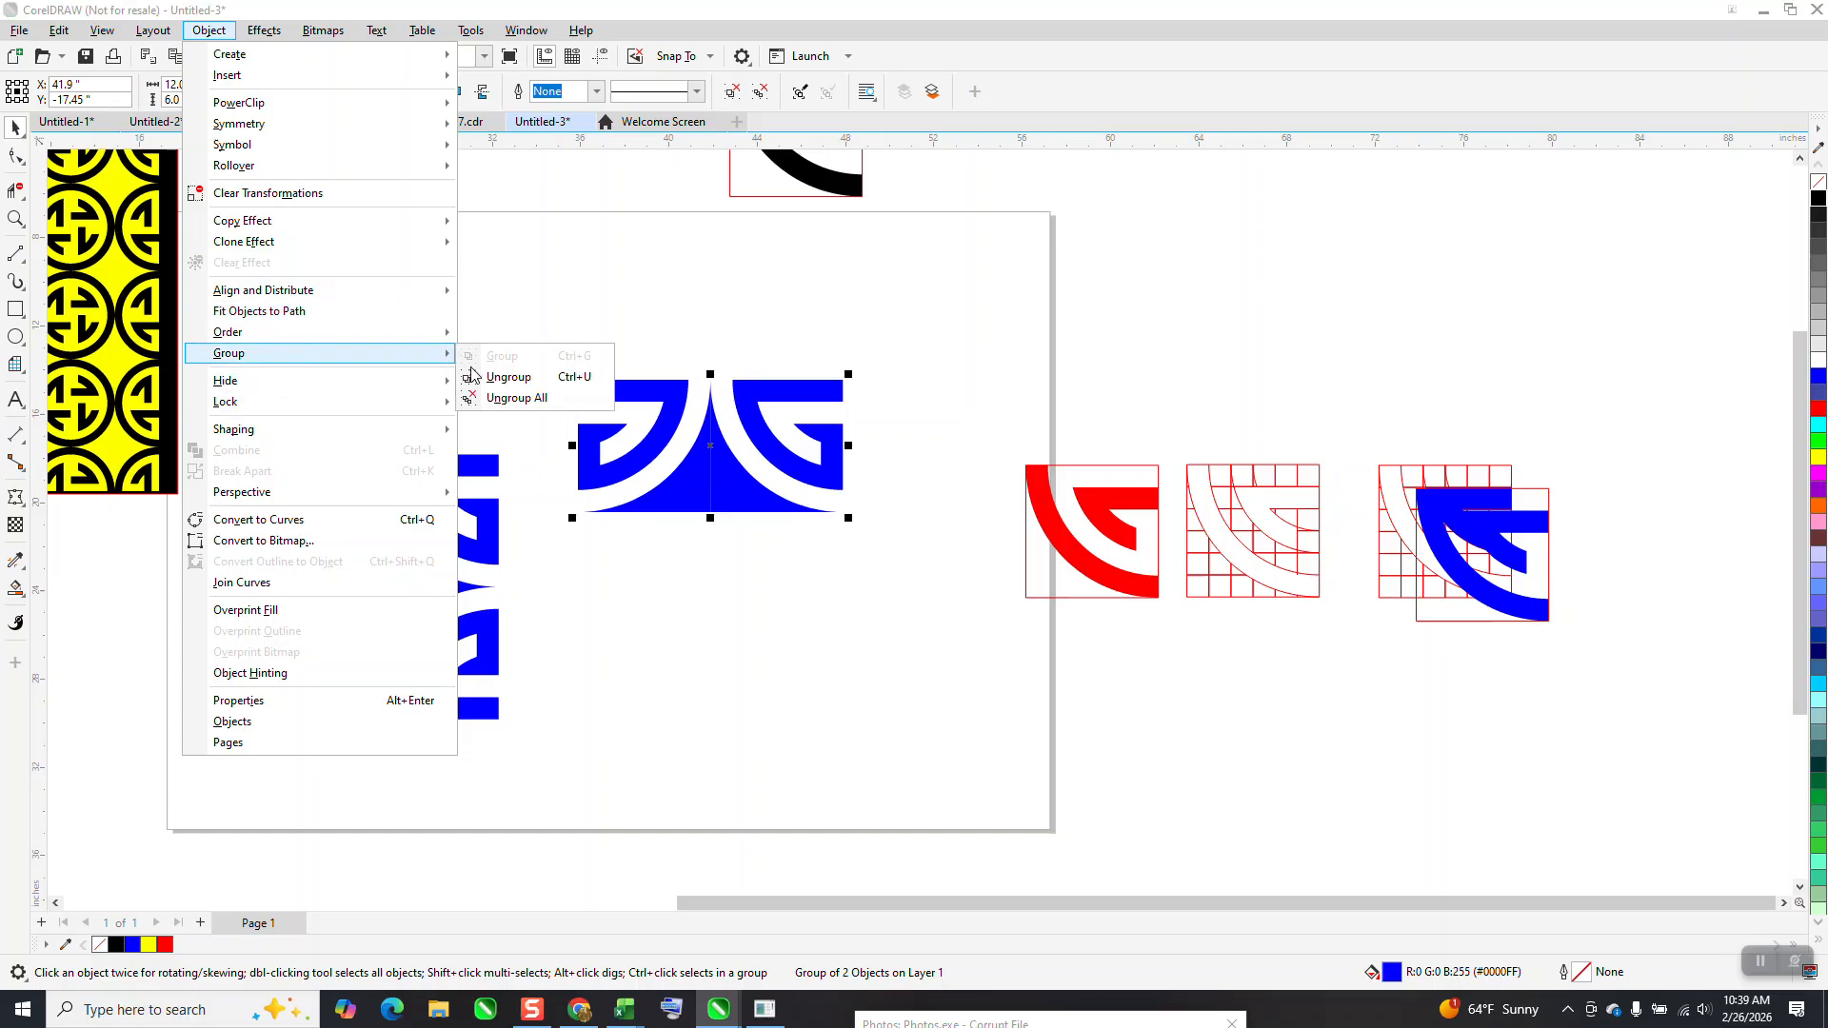
click(508, 378)
click(849, 455)
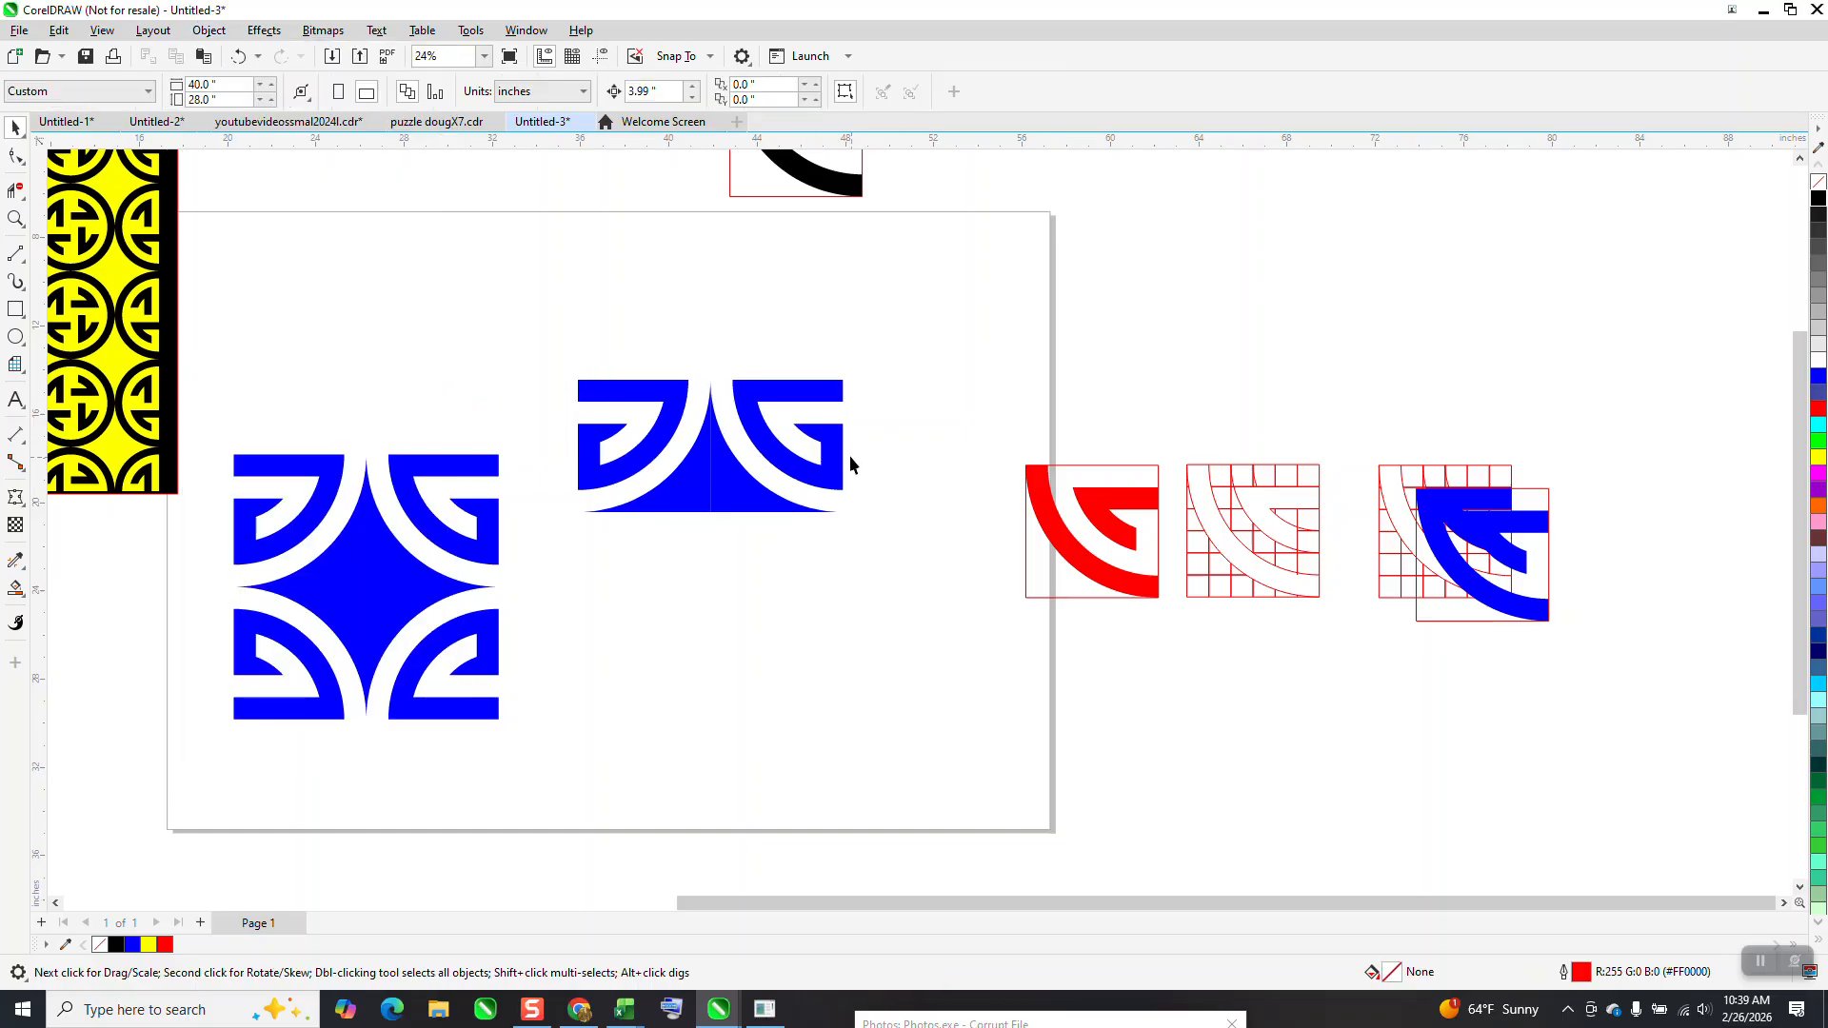
click(836, 433)
drag(836, 433, 759, 610)
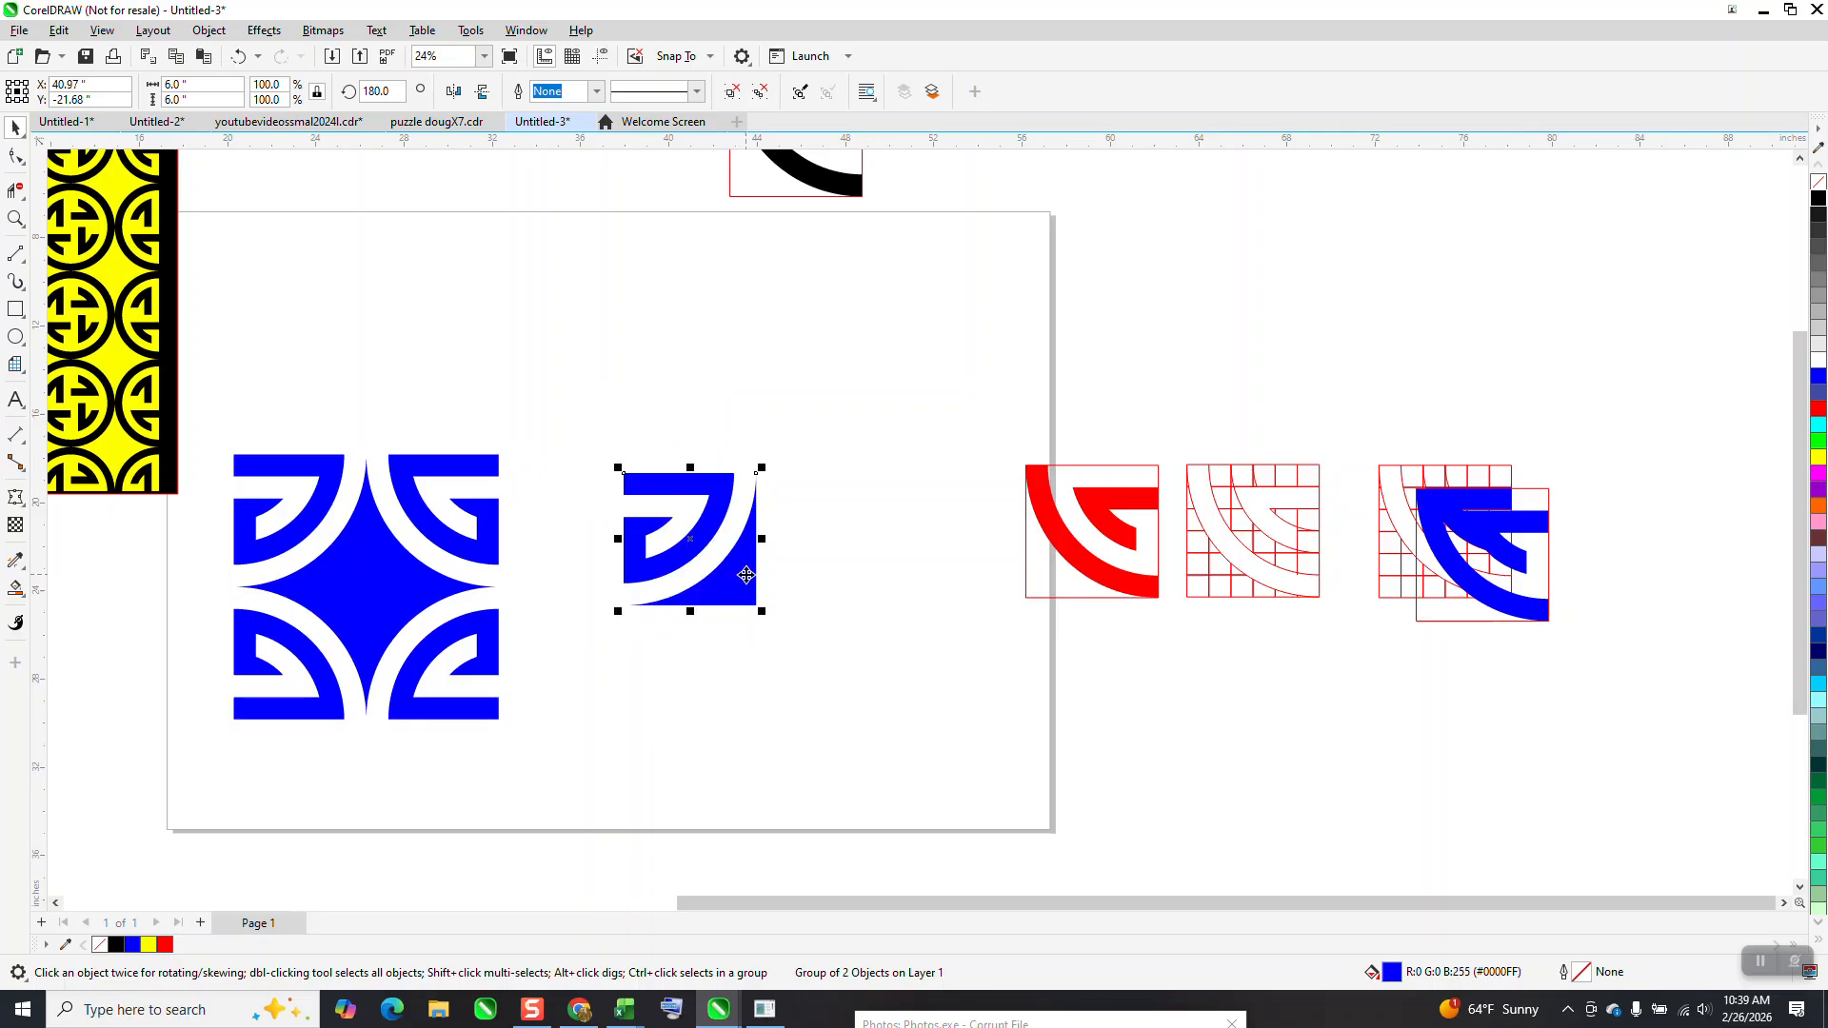
Rotate a copy of the single tile to 270 degrees about its lower-right corner
click(719, 564)
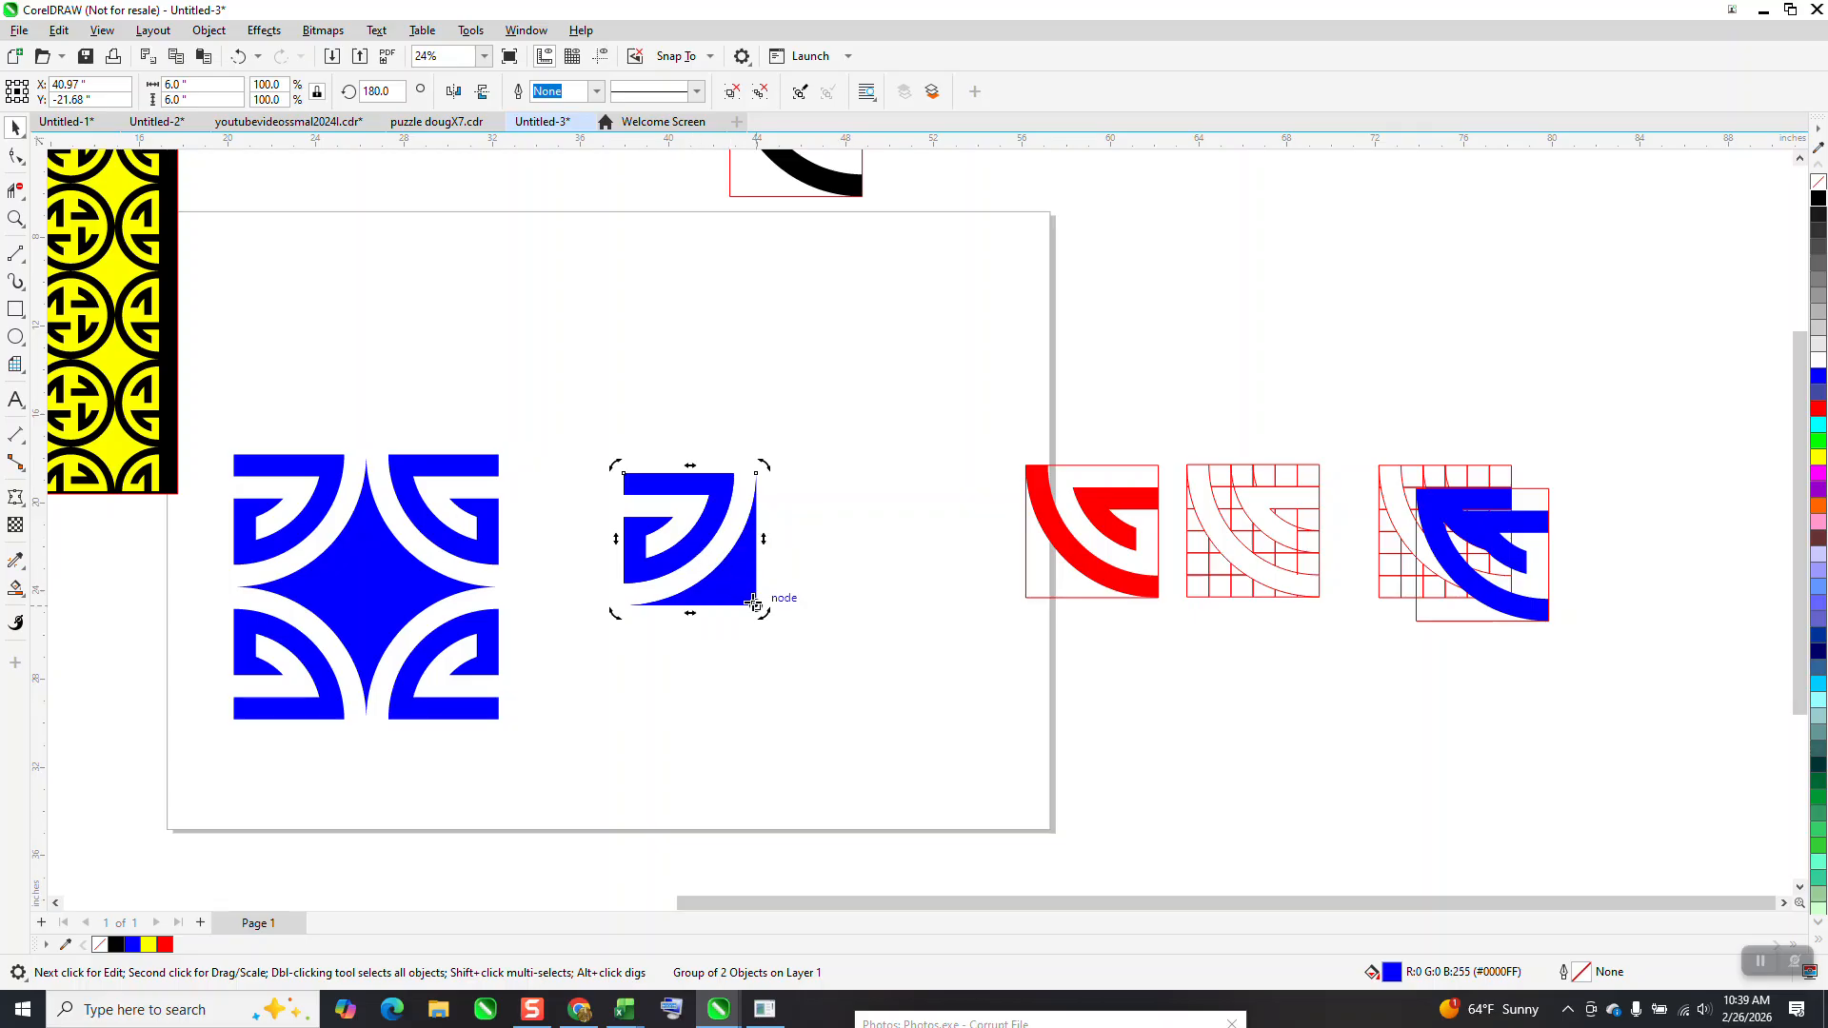
click(401, 92)
double_click(401, 92)
text(20)
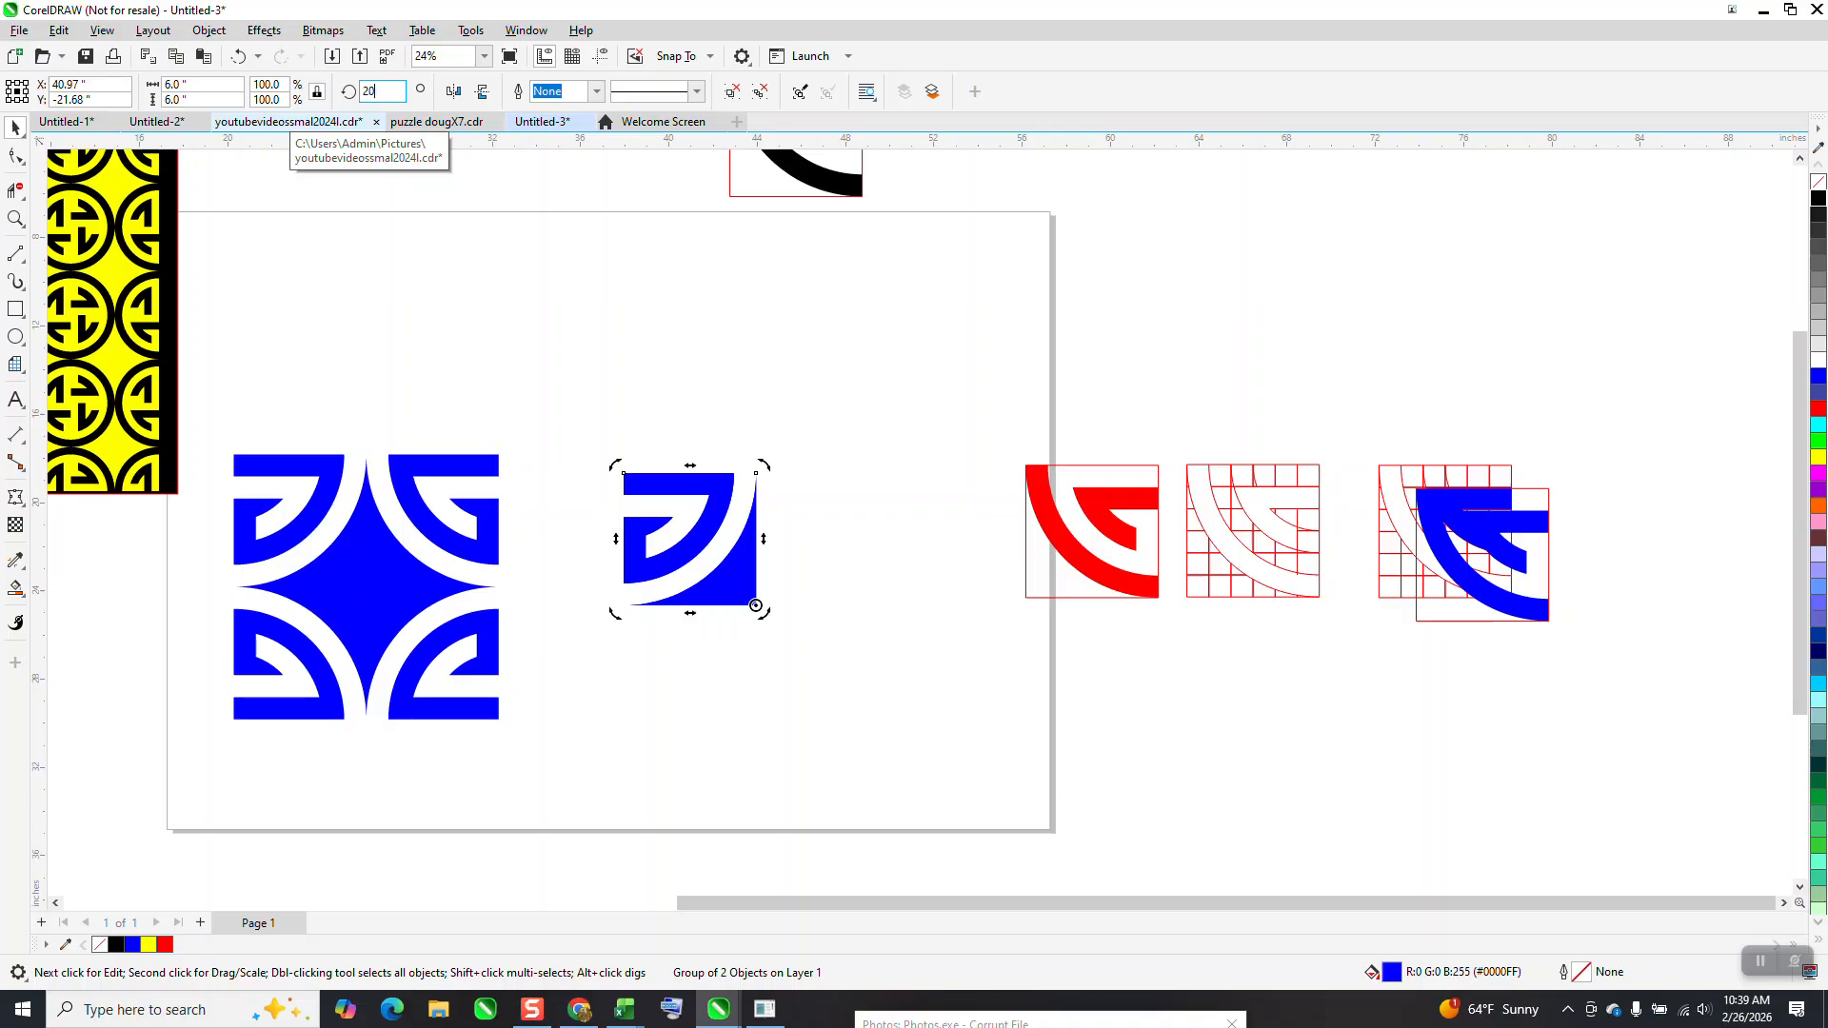
key(Return)
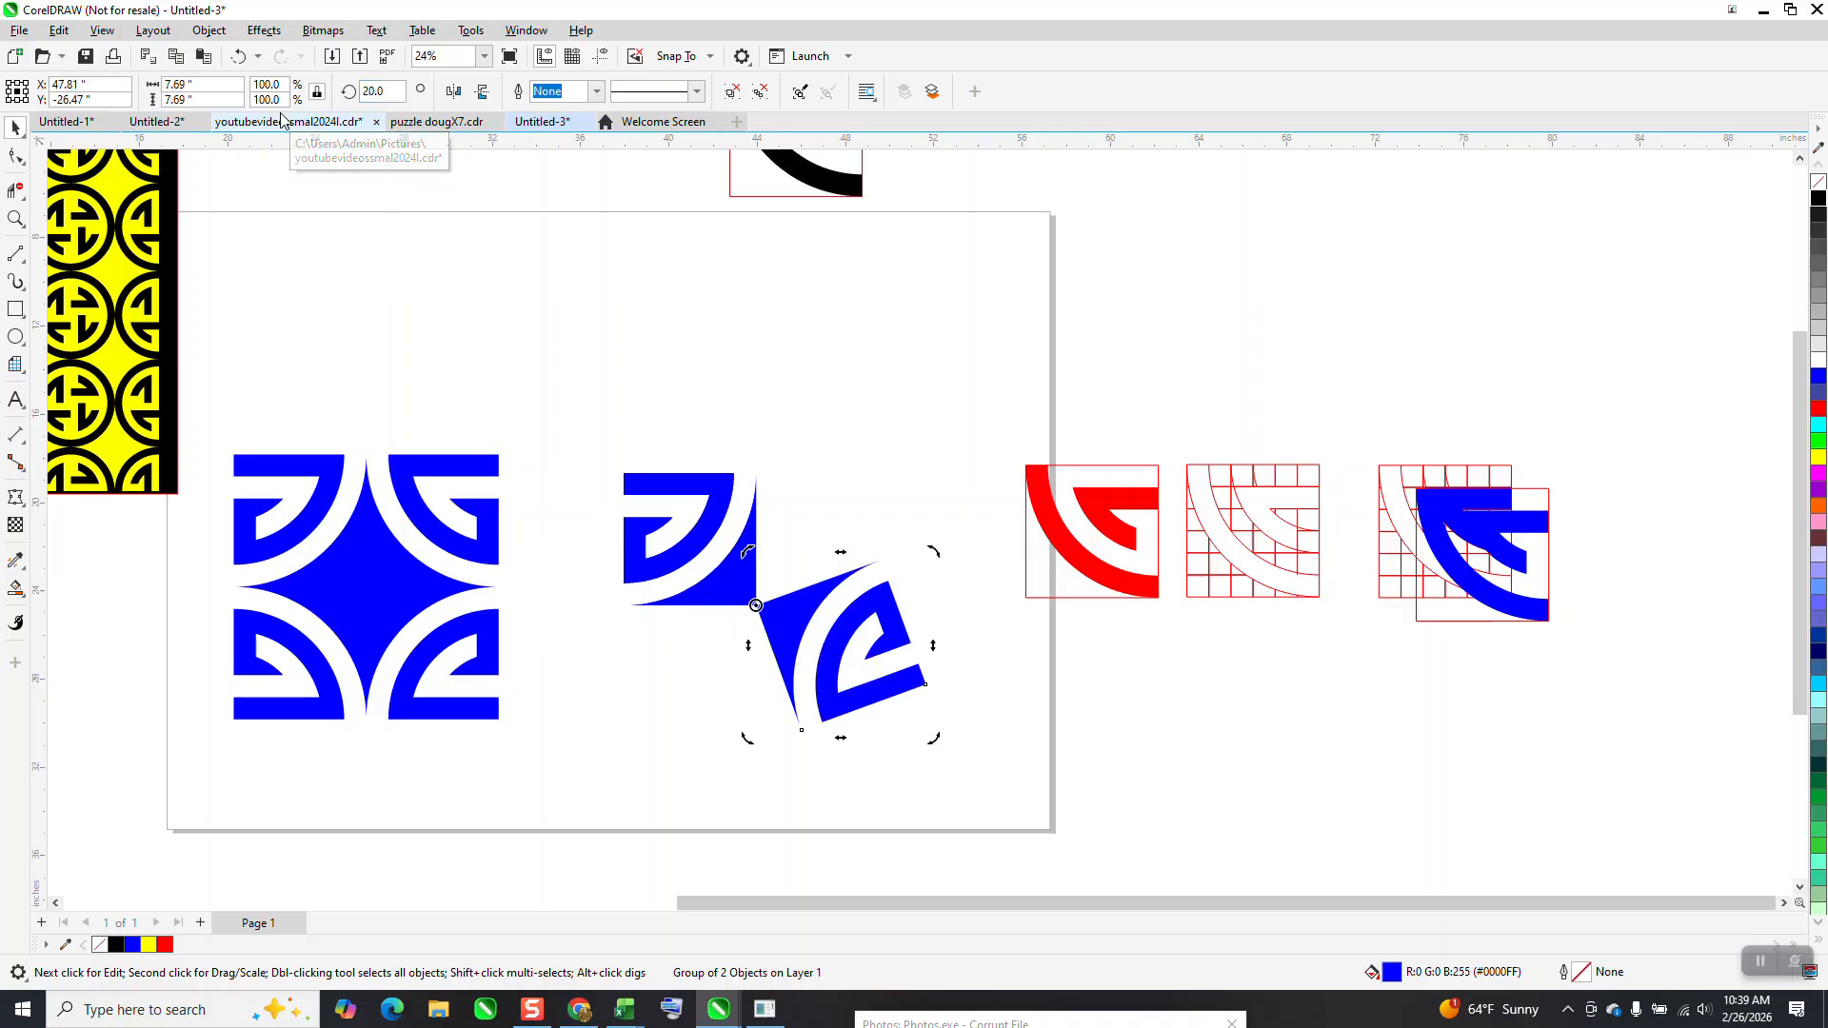
text(270)
key(Return)
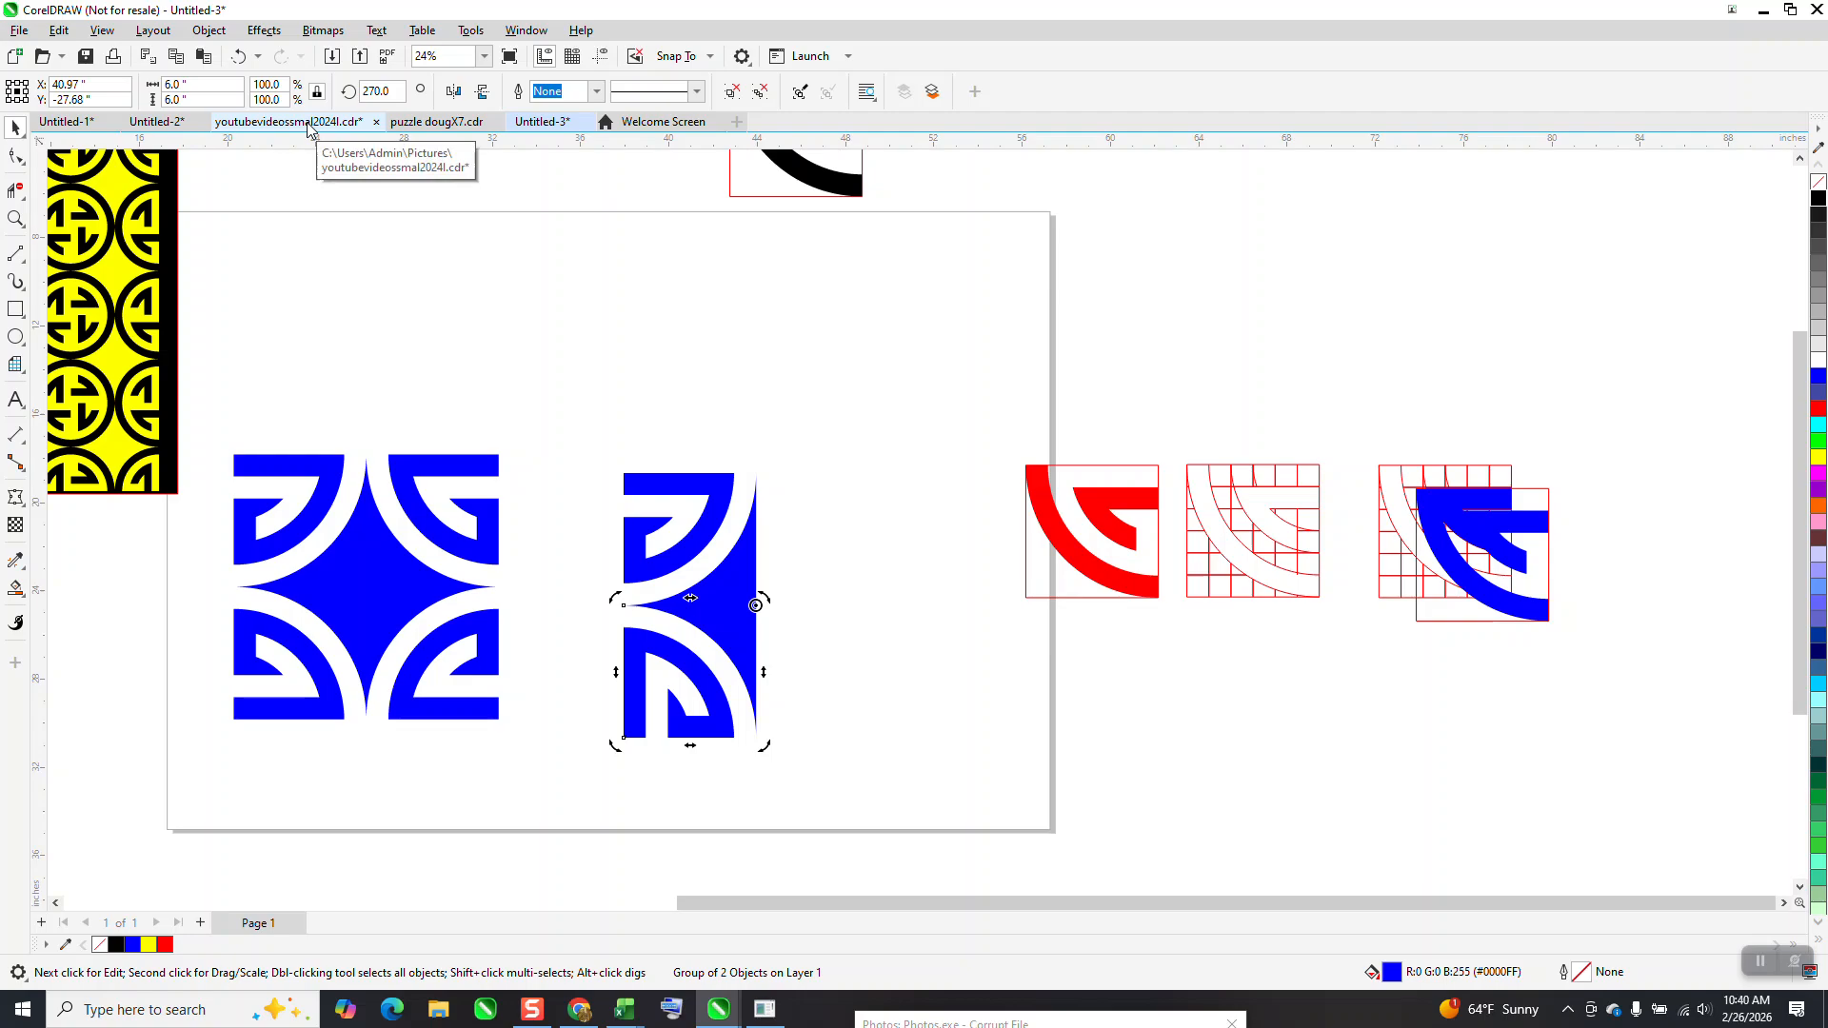
Rotate a copy of the lower tile to 0 degrees about the same shared corner
key(ctrl+d)
key(Delete)
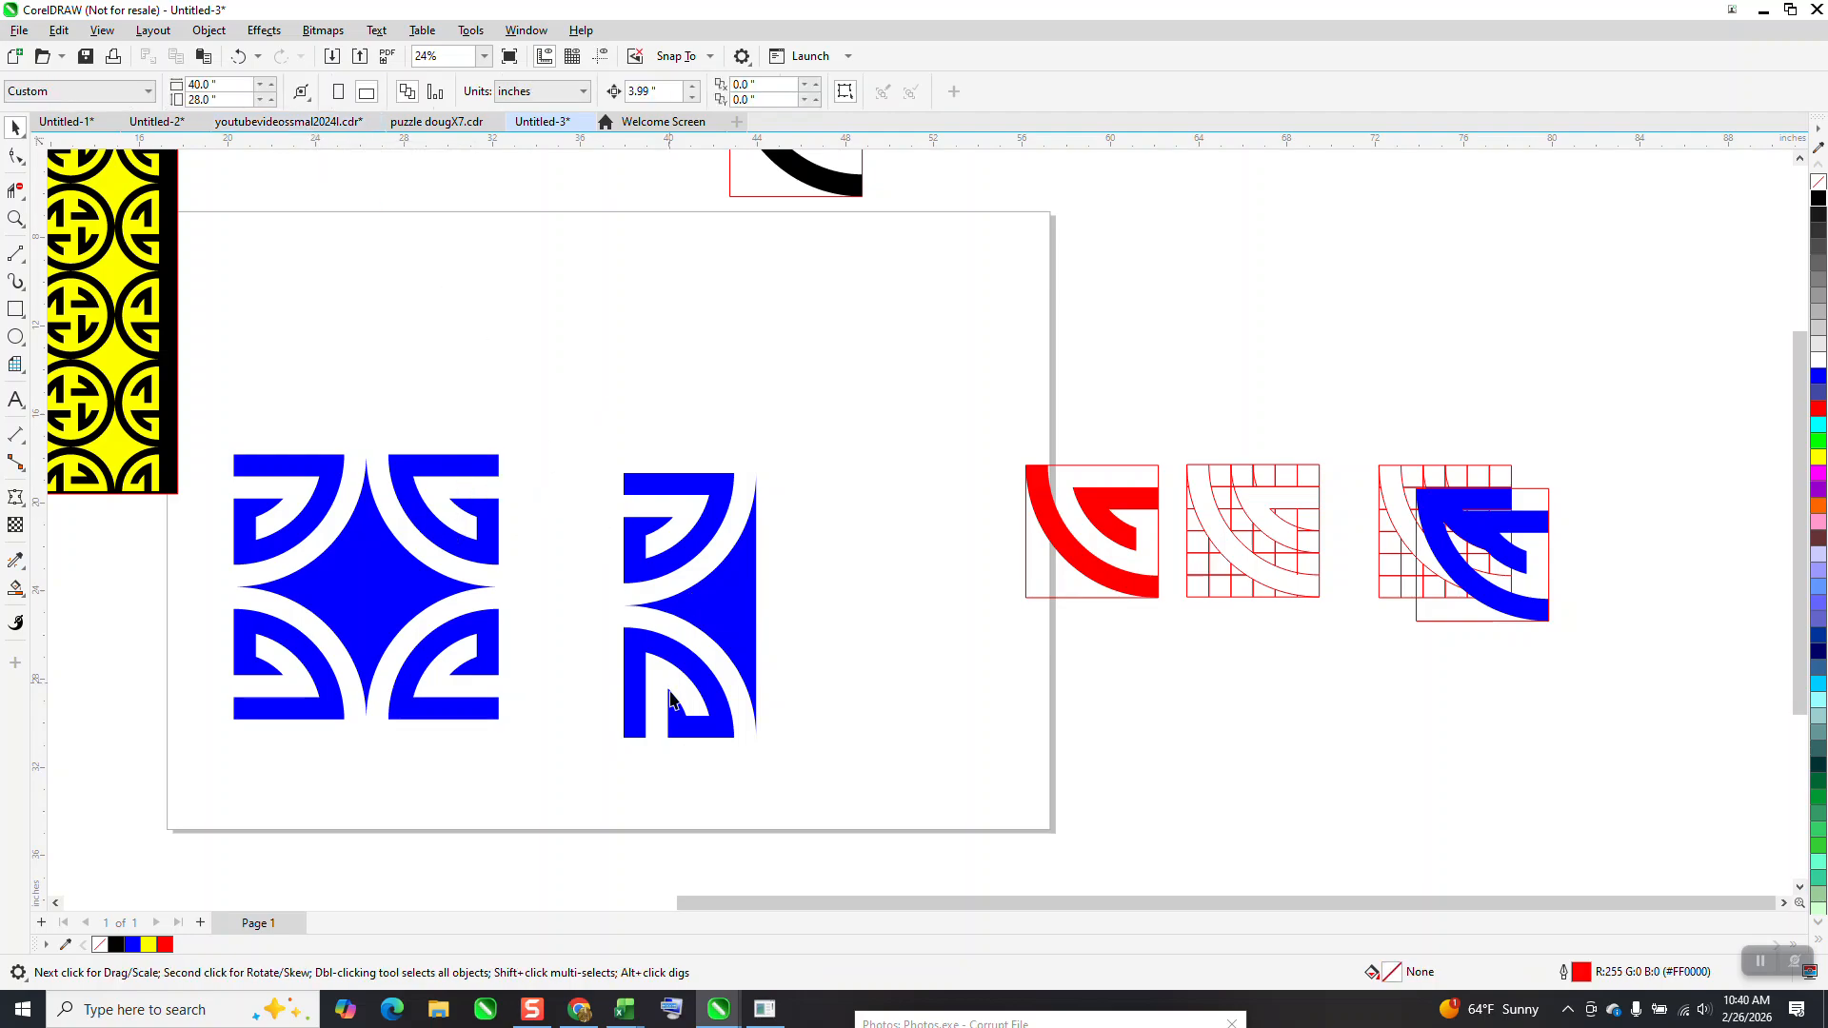
click(750, 669)
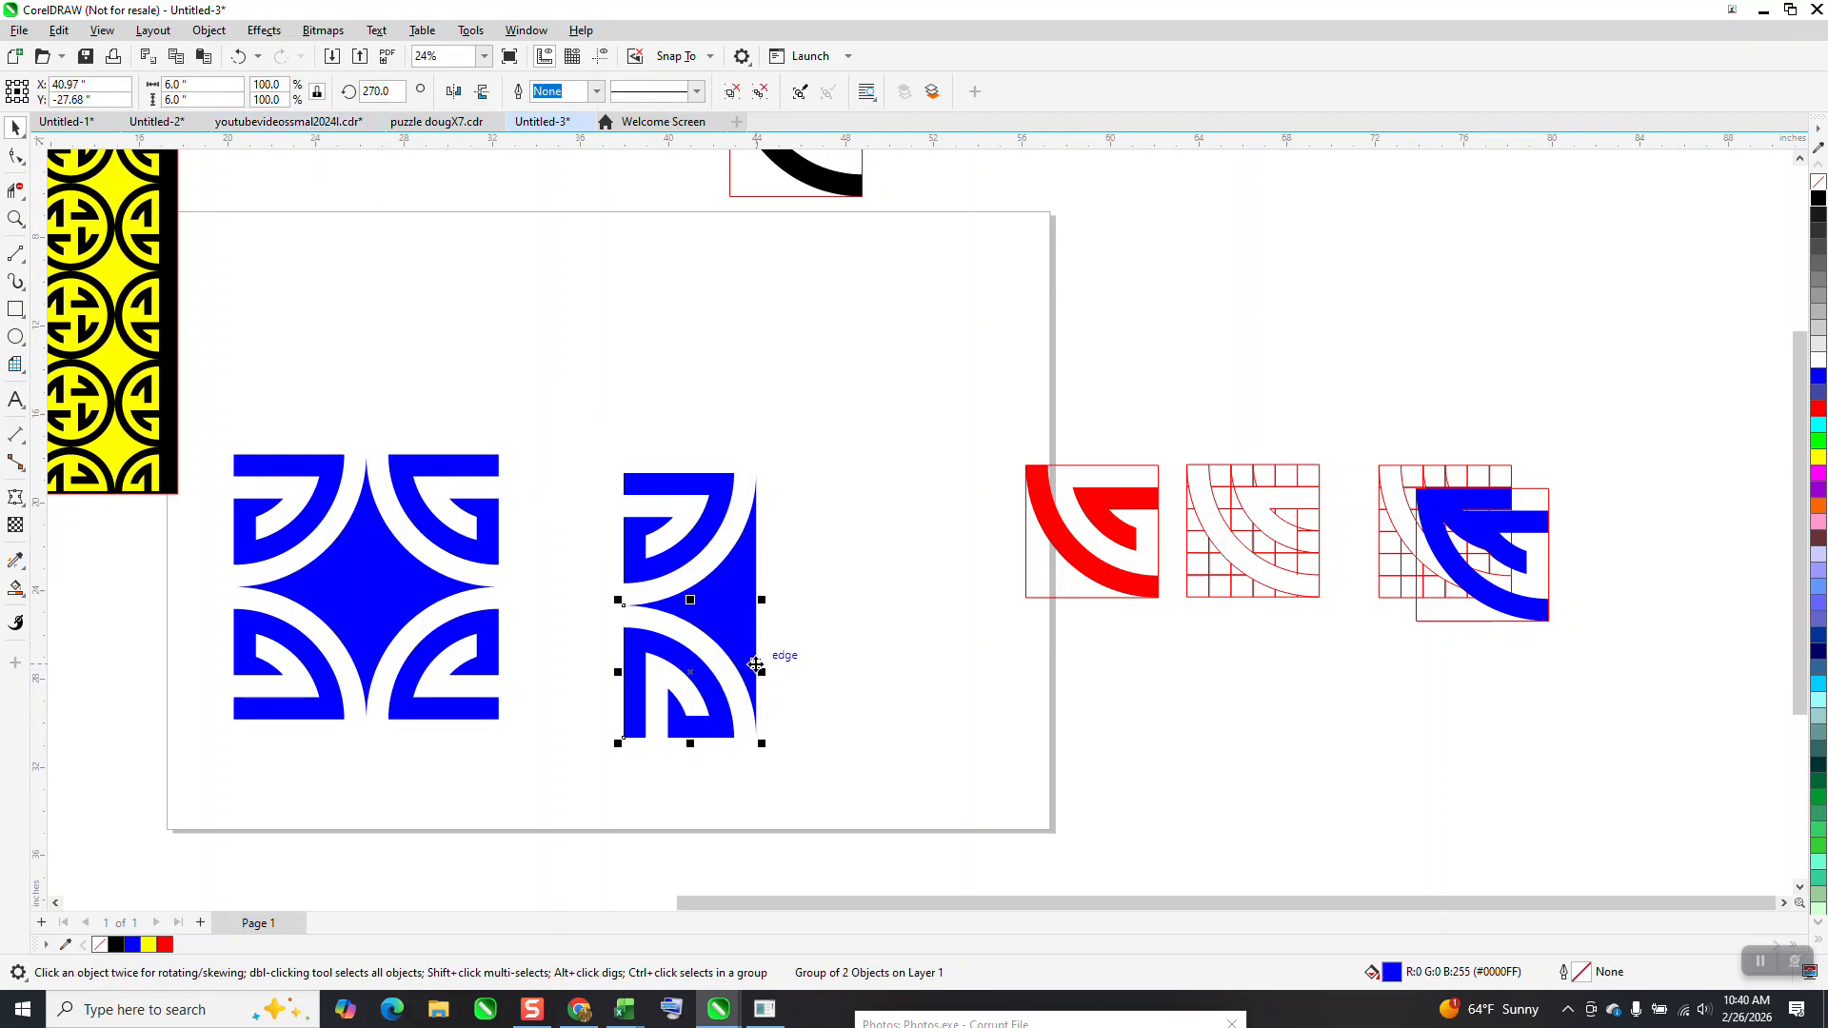
click(739, 663)
click(399, 91)
text(0)
key(Return)
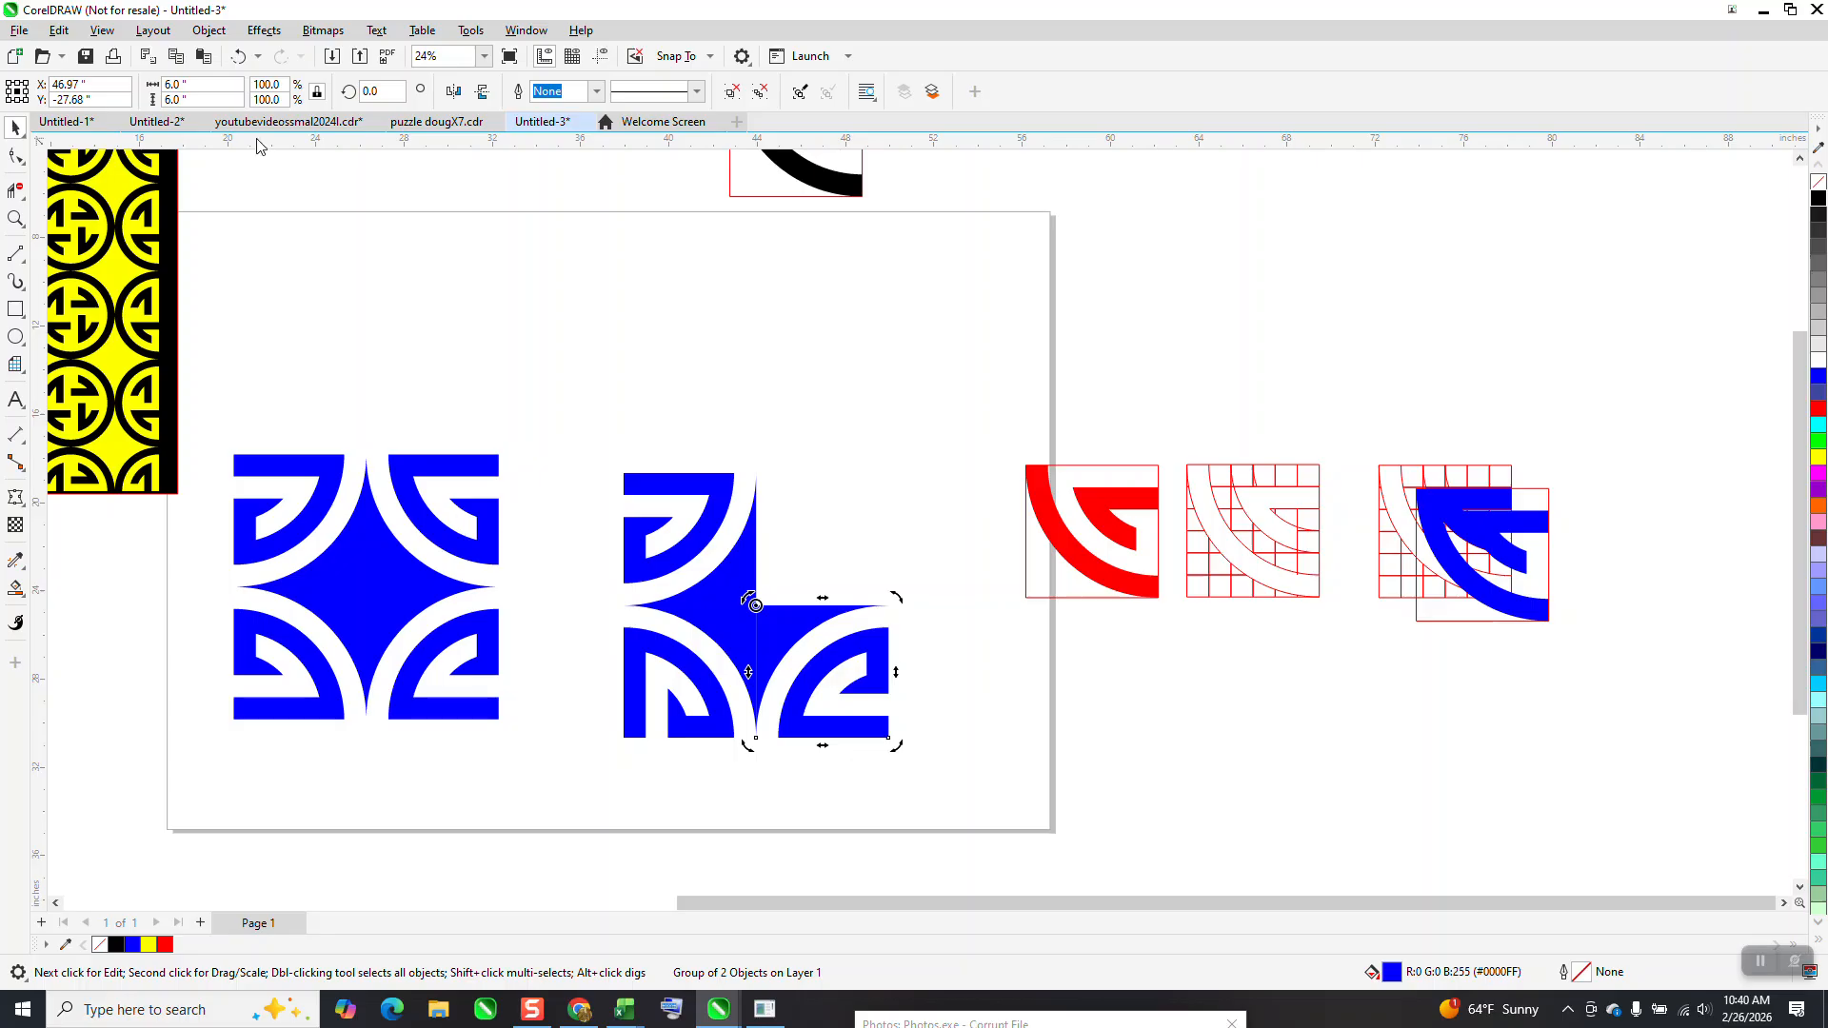
Rotate the last tile copy to 90 degrees to complete the four-tile block, and combine its four tiles into one curve
text(90)
key(Return)
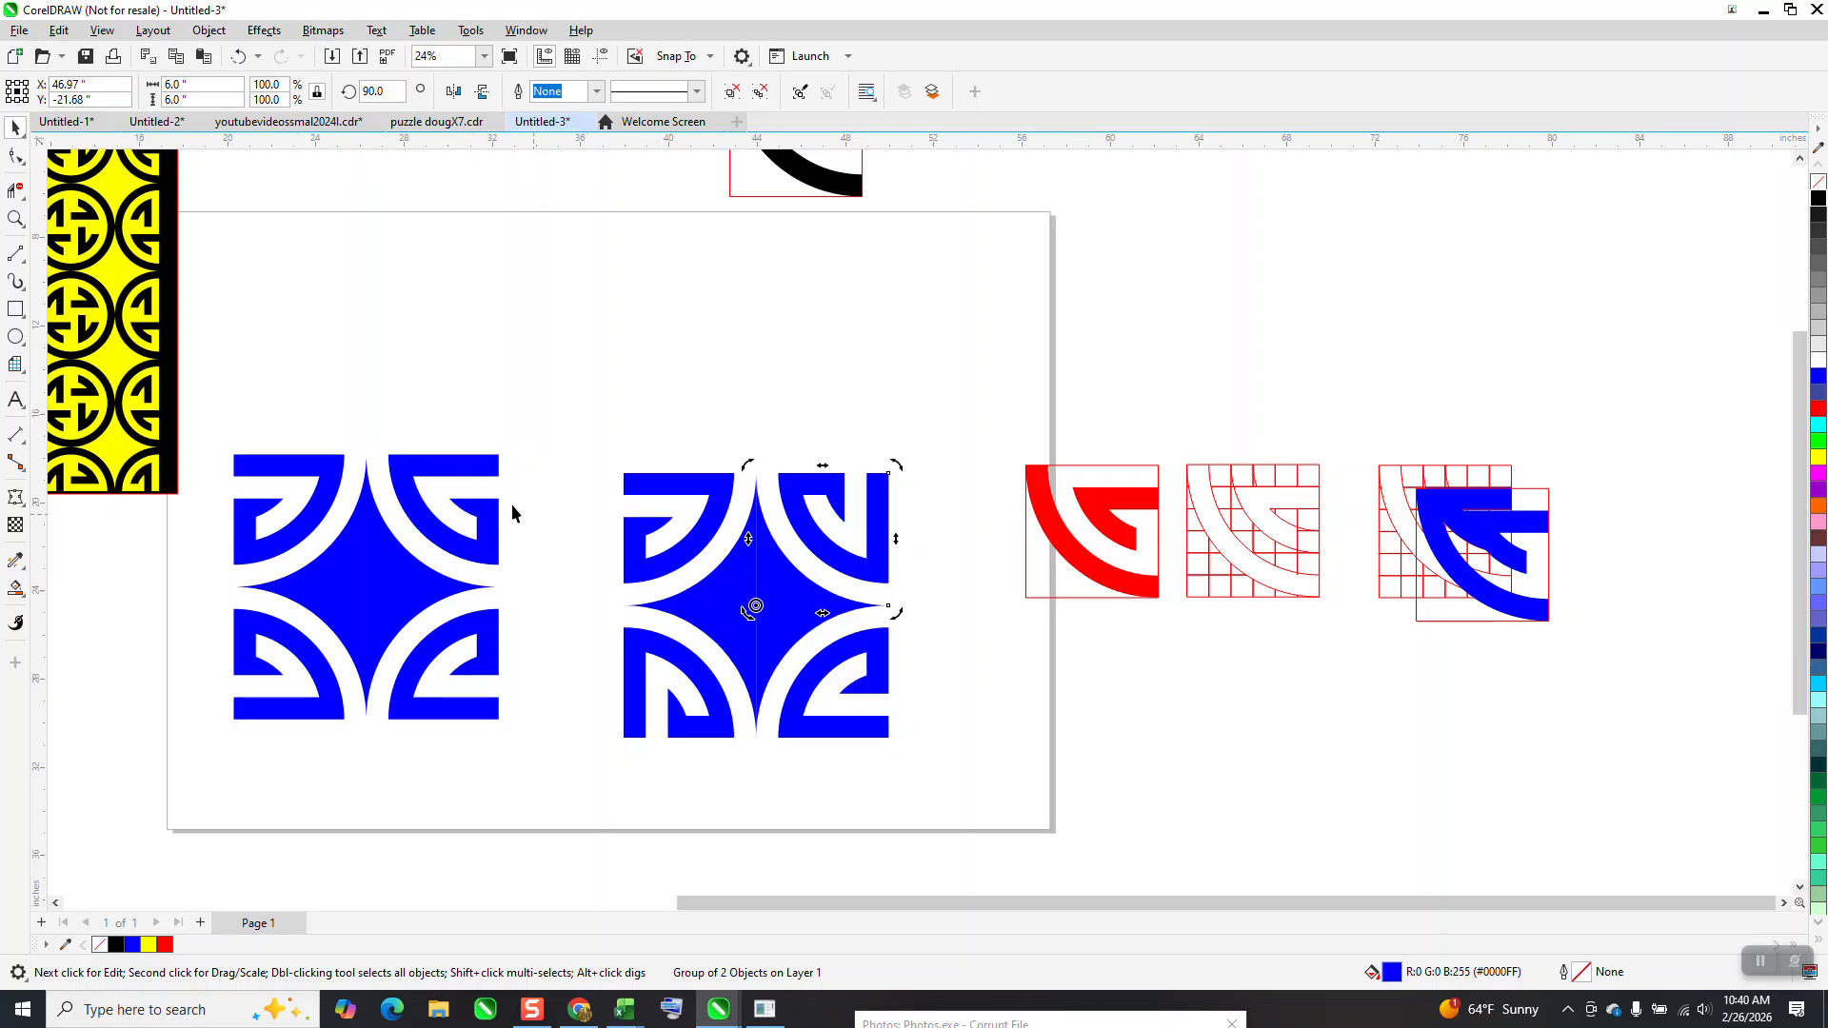
drag(576, 451, 1005, 819)
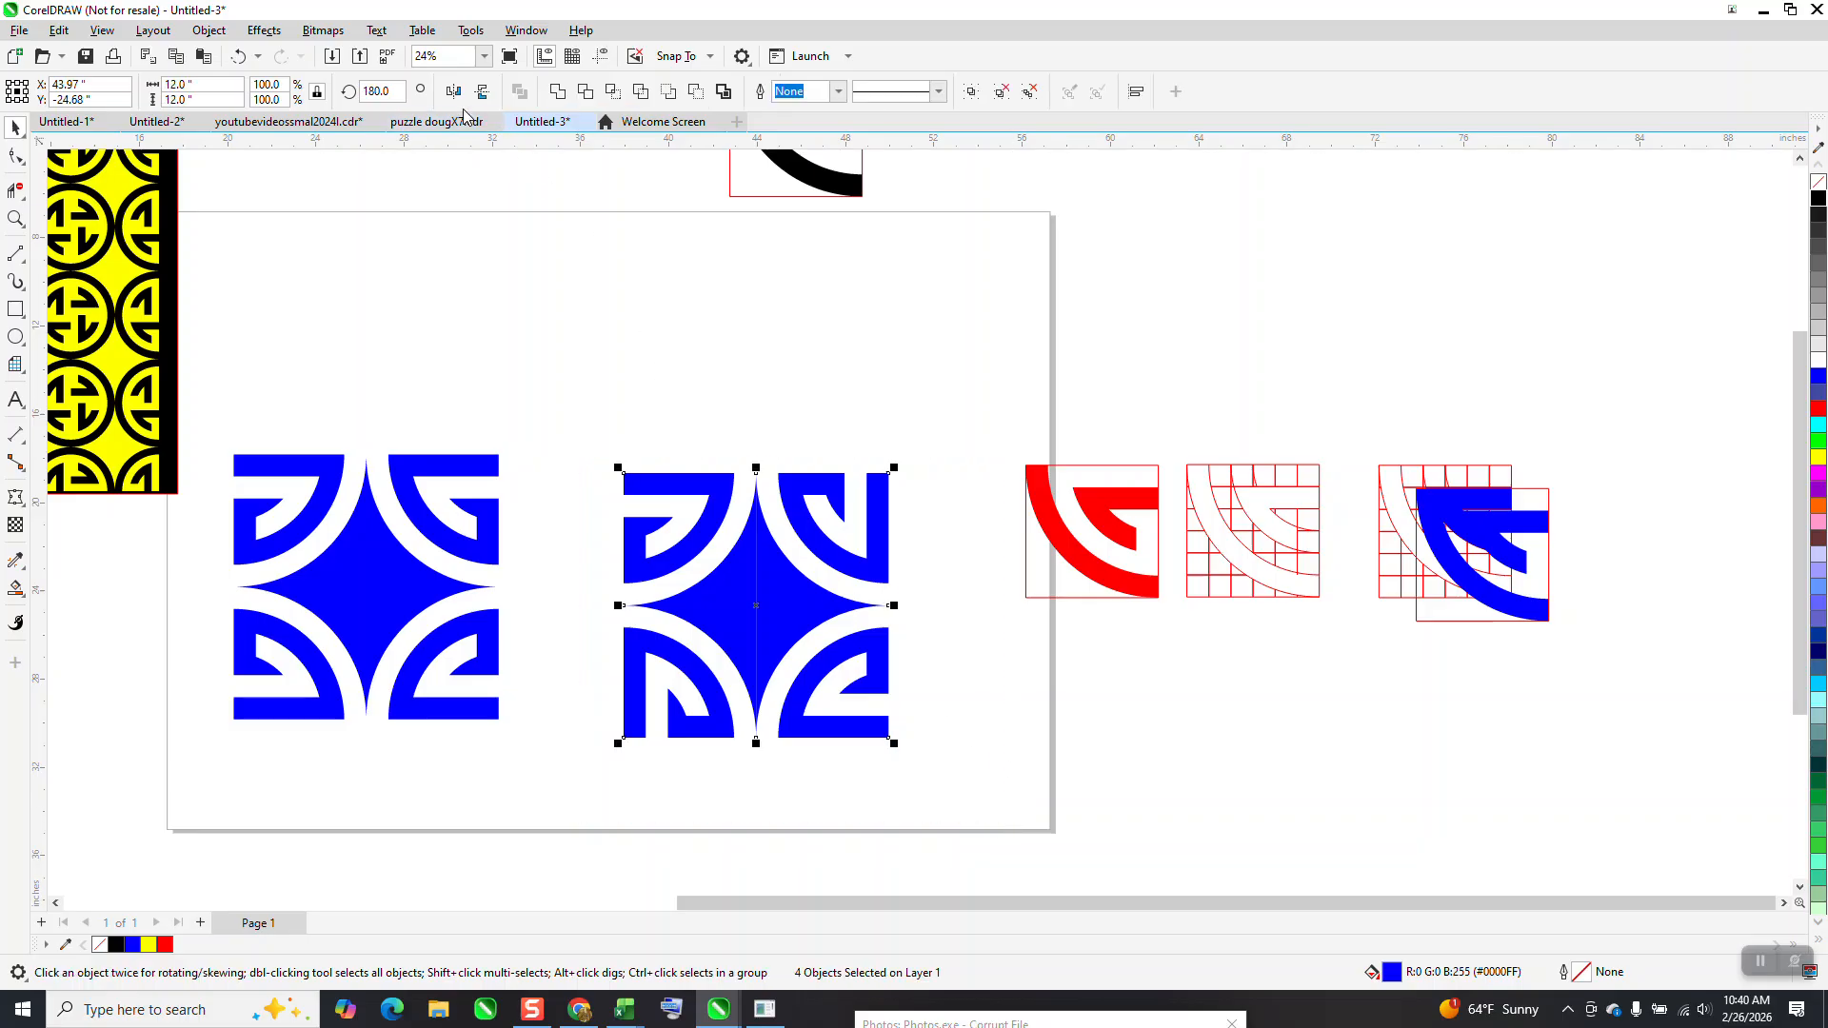
key(ctrl+l)
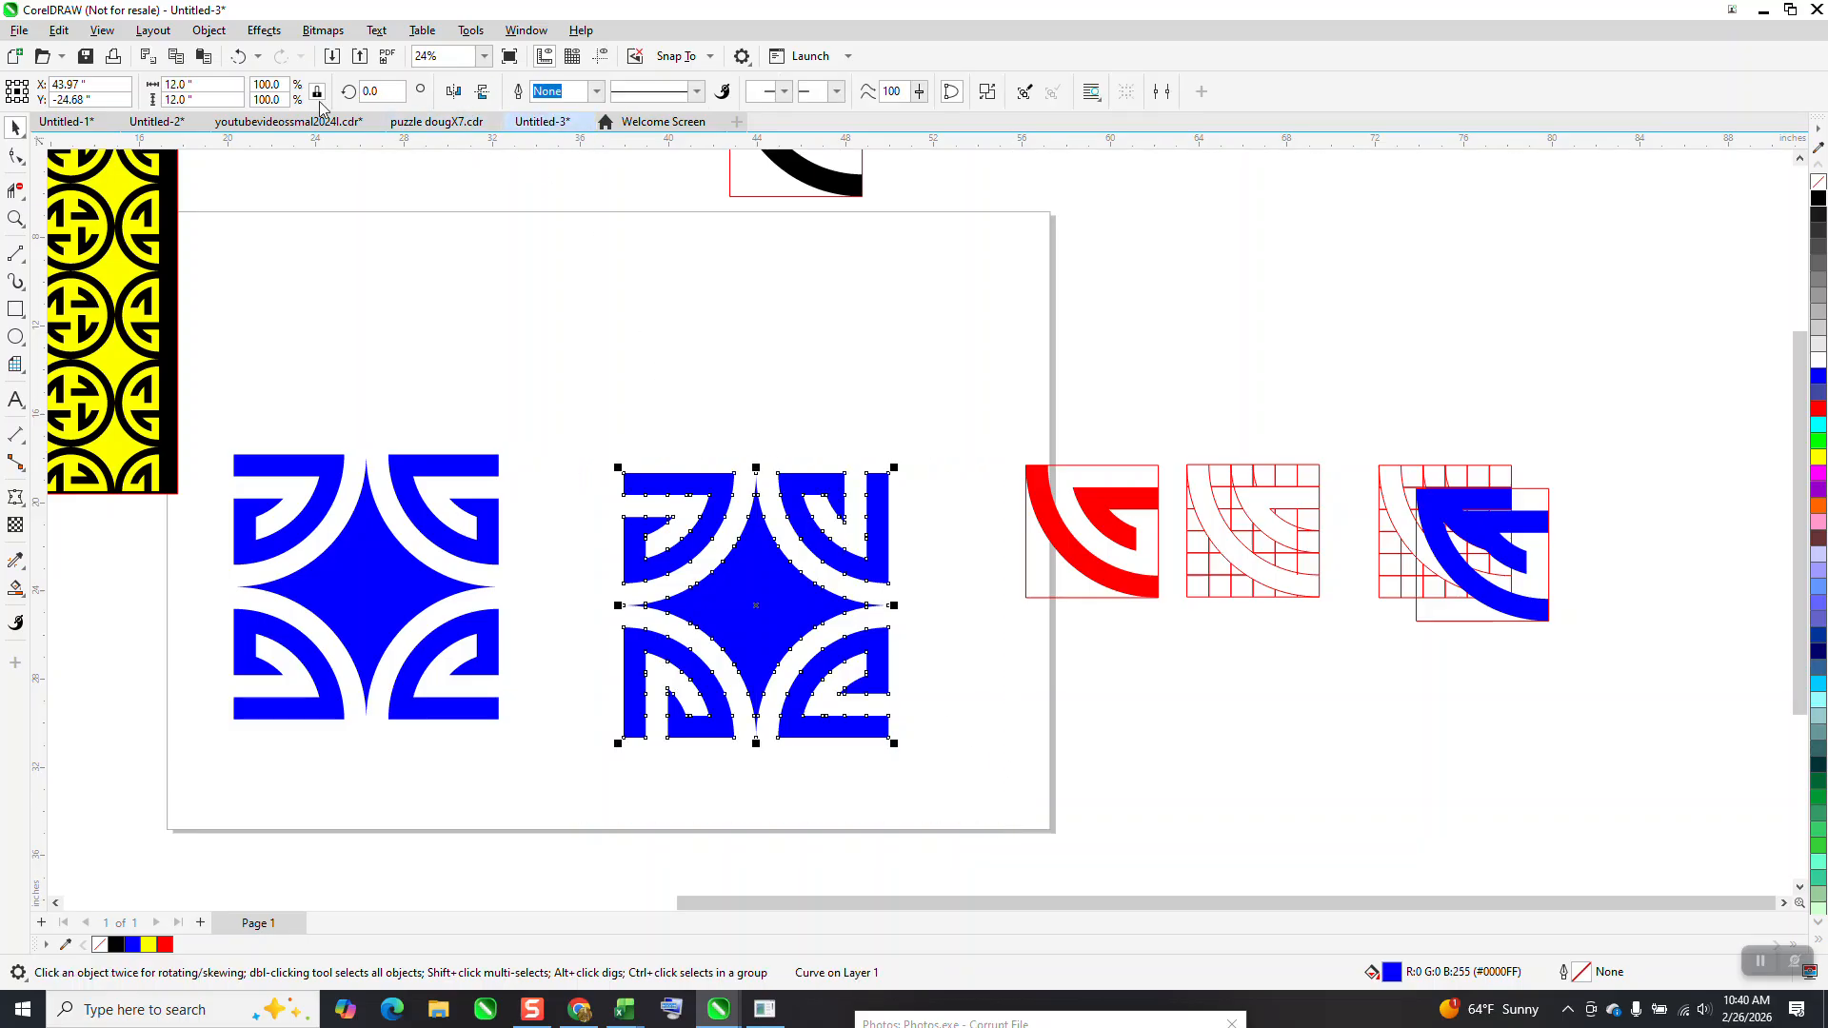
Set the rotated block's width to 4 inches and move it to the upper middle of the page
click(185, 85)
text(4)
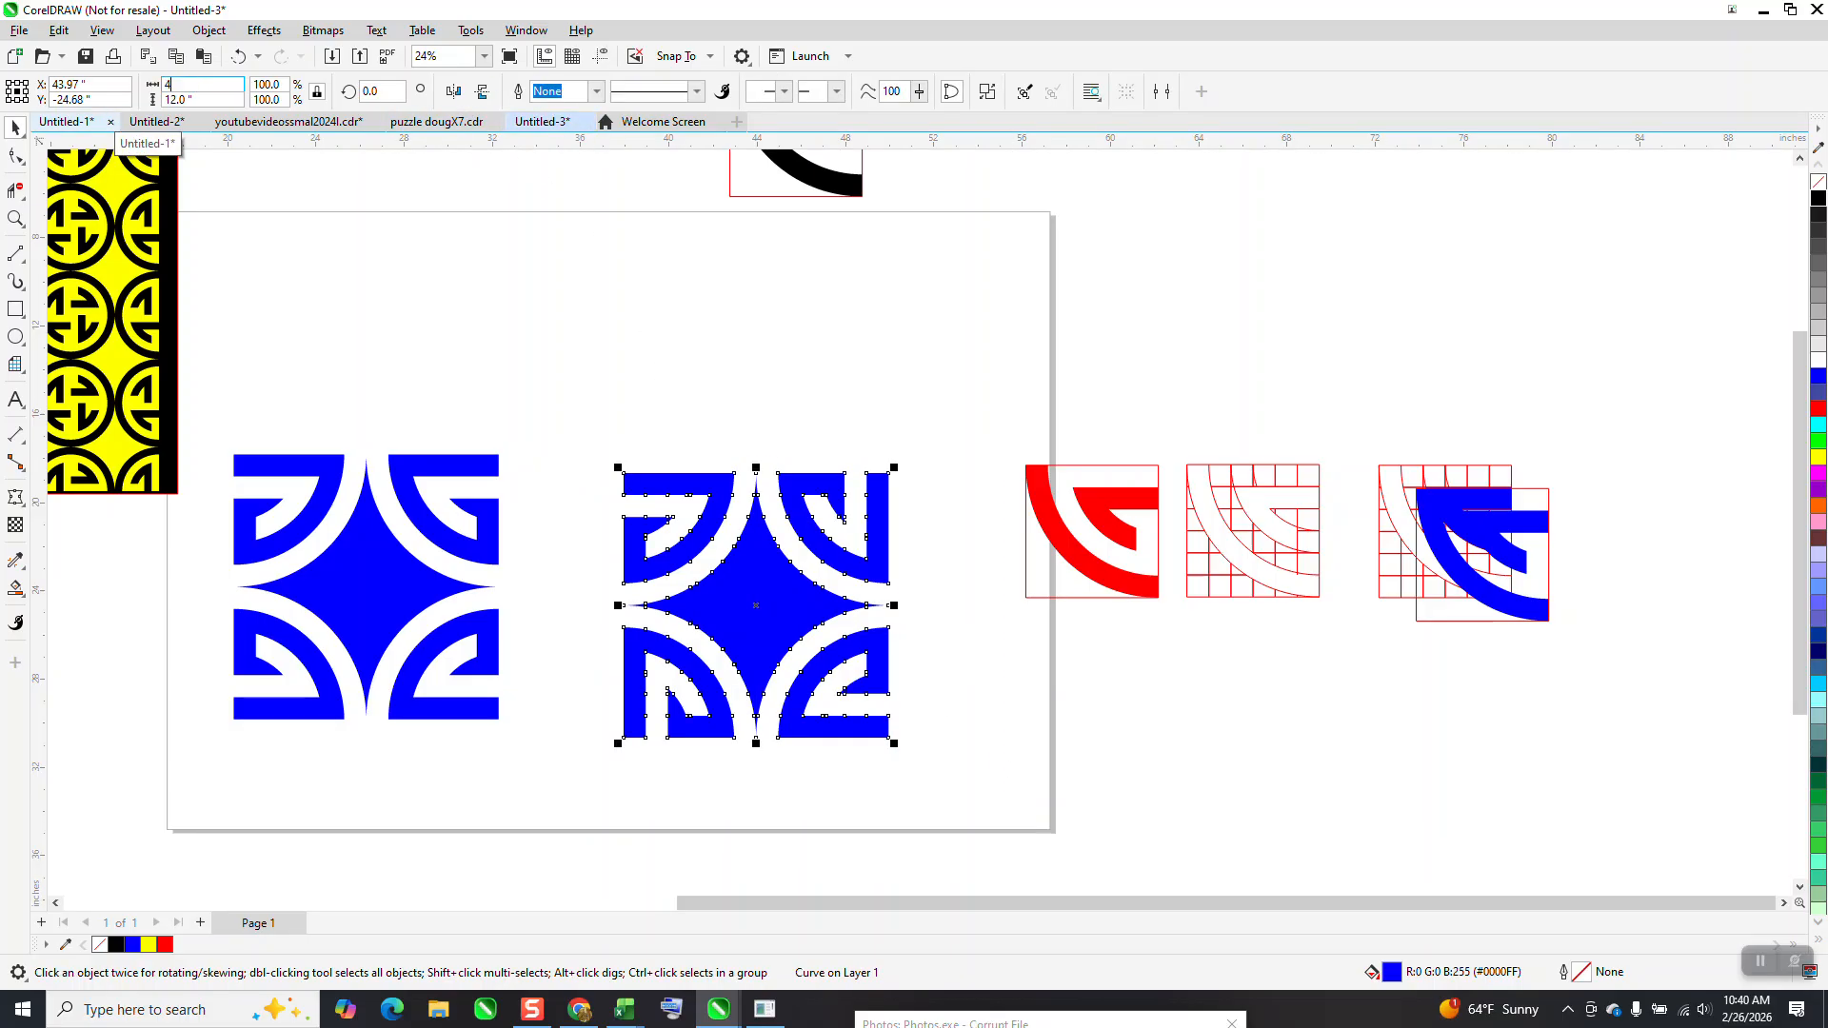
key(Return)
drag(765, 636, 591, 341)
click(657, 195)
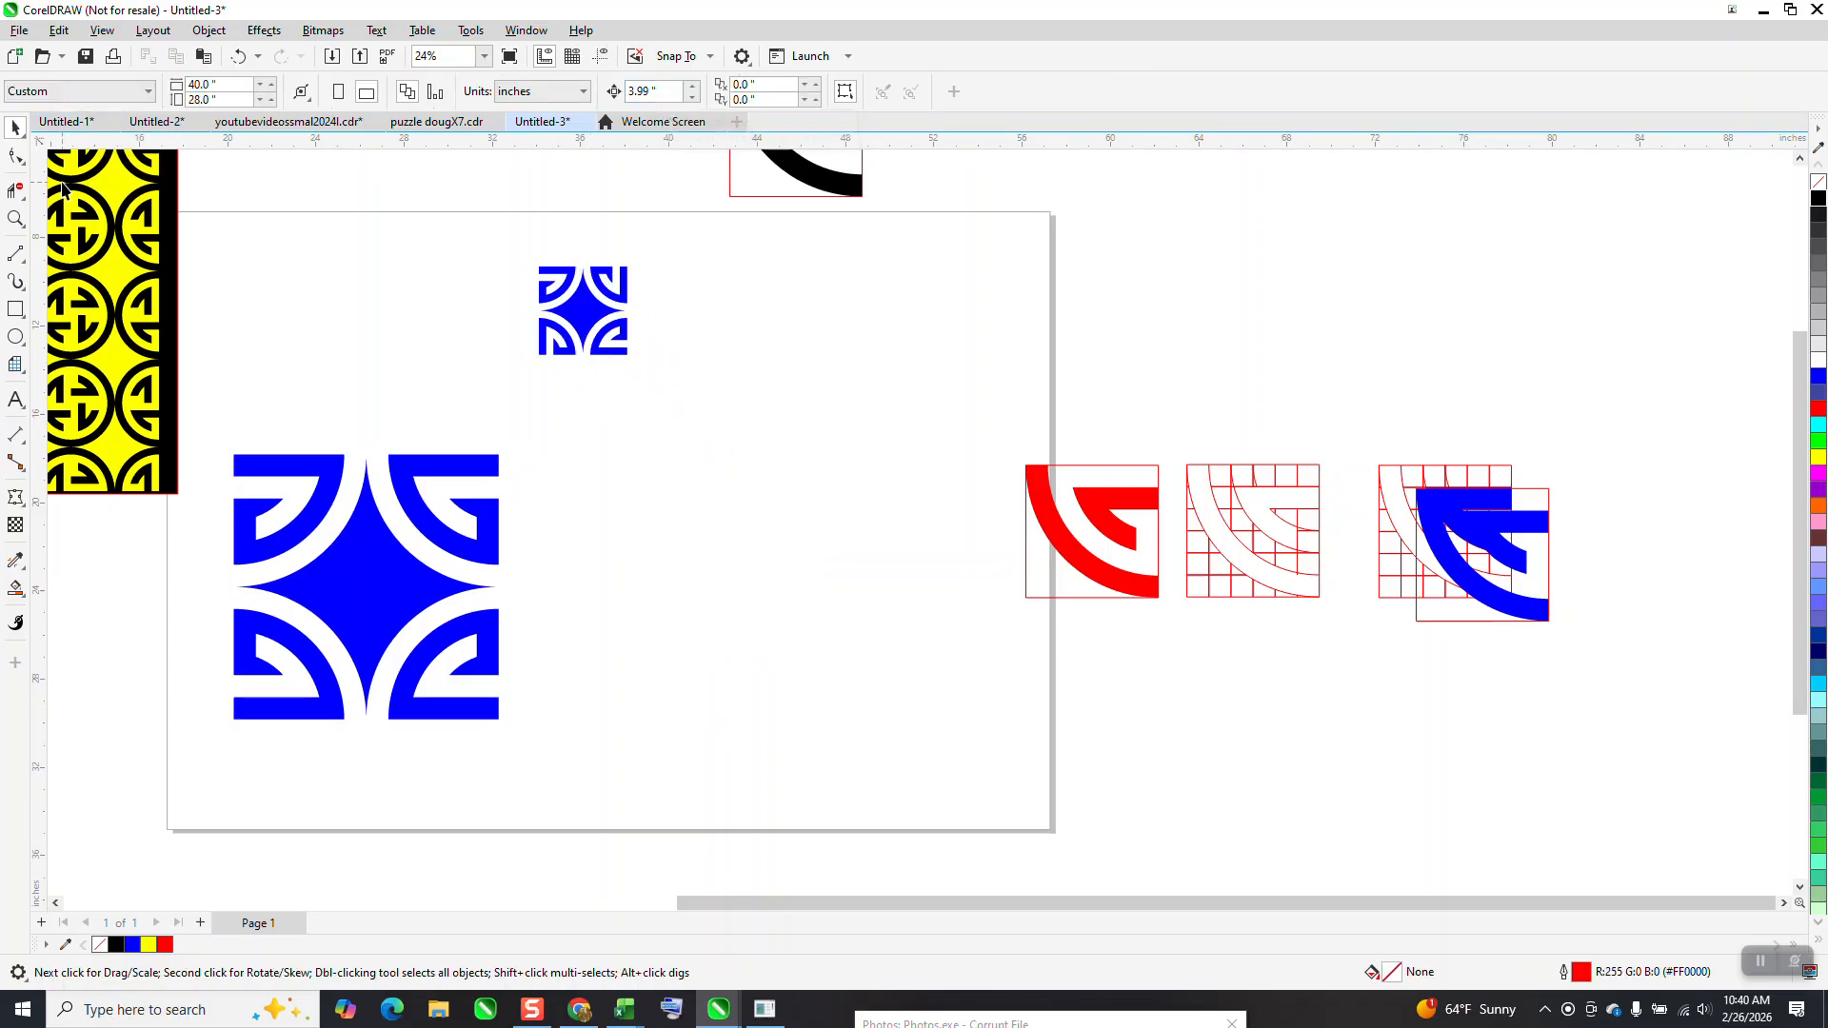
Duplicate the small rotated block three times to the right, edge to edge, to form a row of four
click(16, 218)
drag(506, 253, 1012, 506)
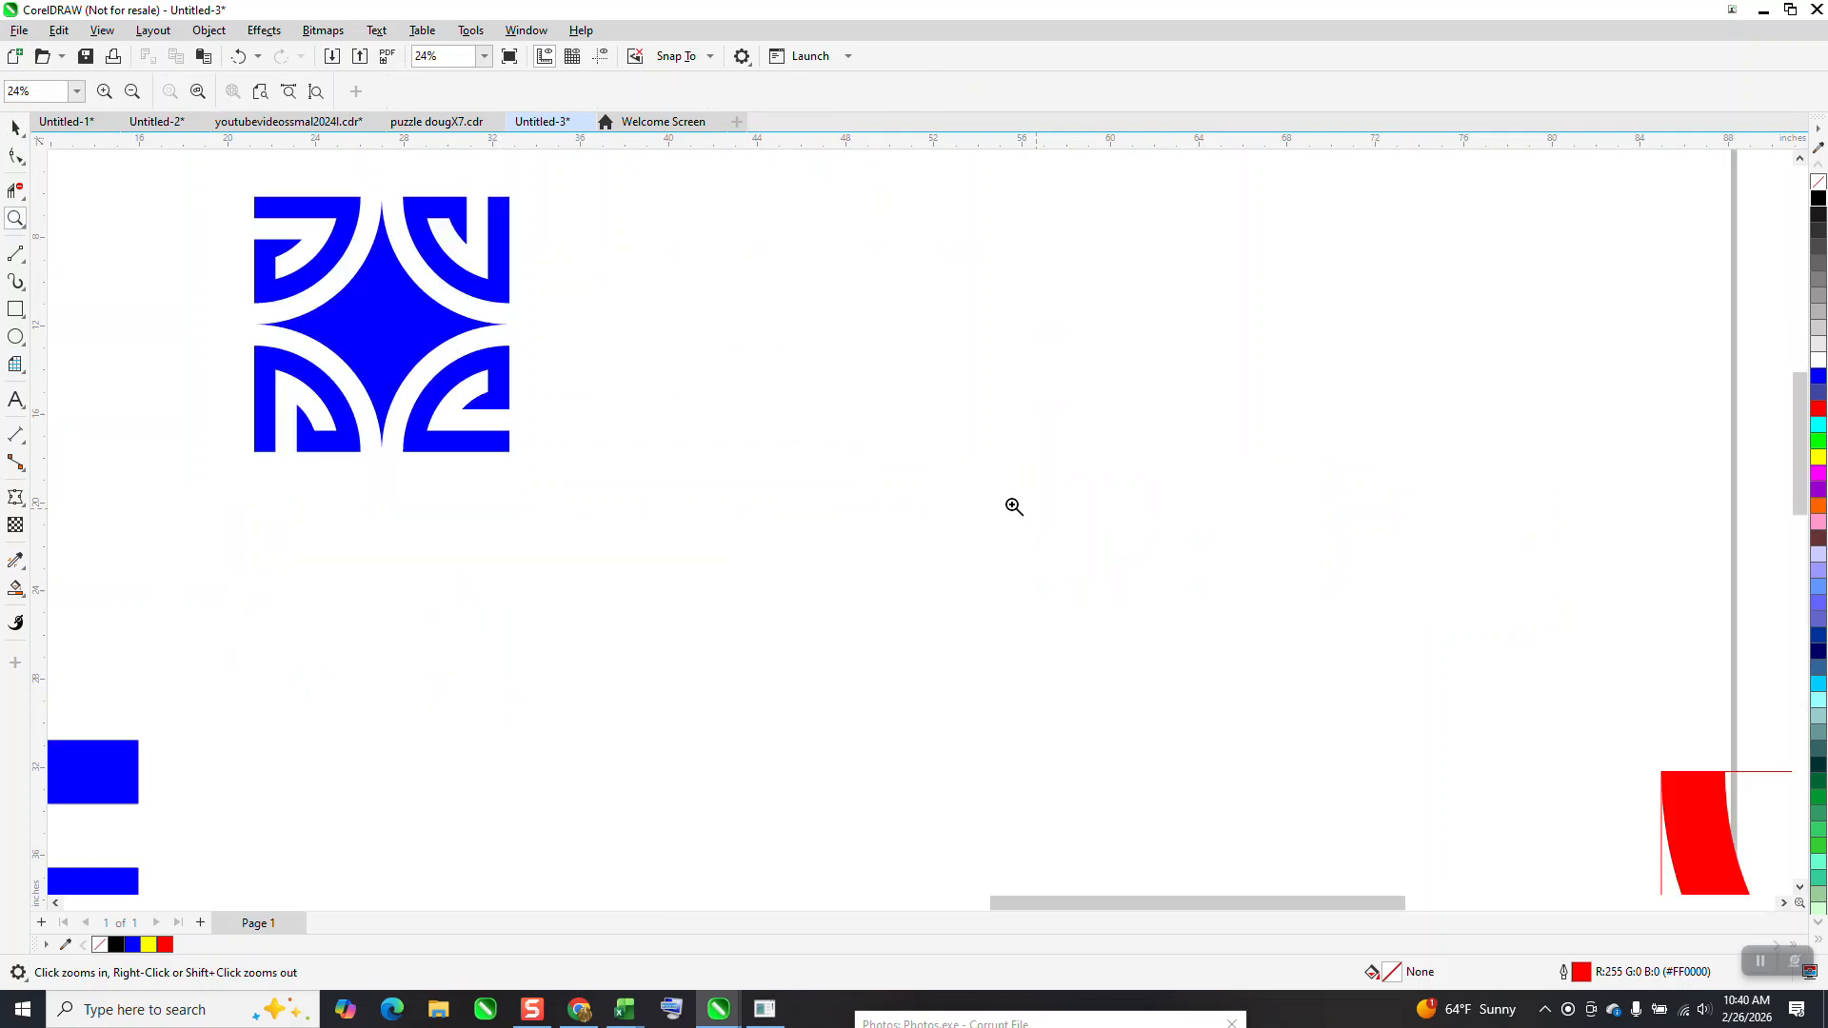
click(11, 127)
click(410, 301)
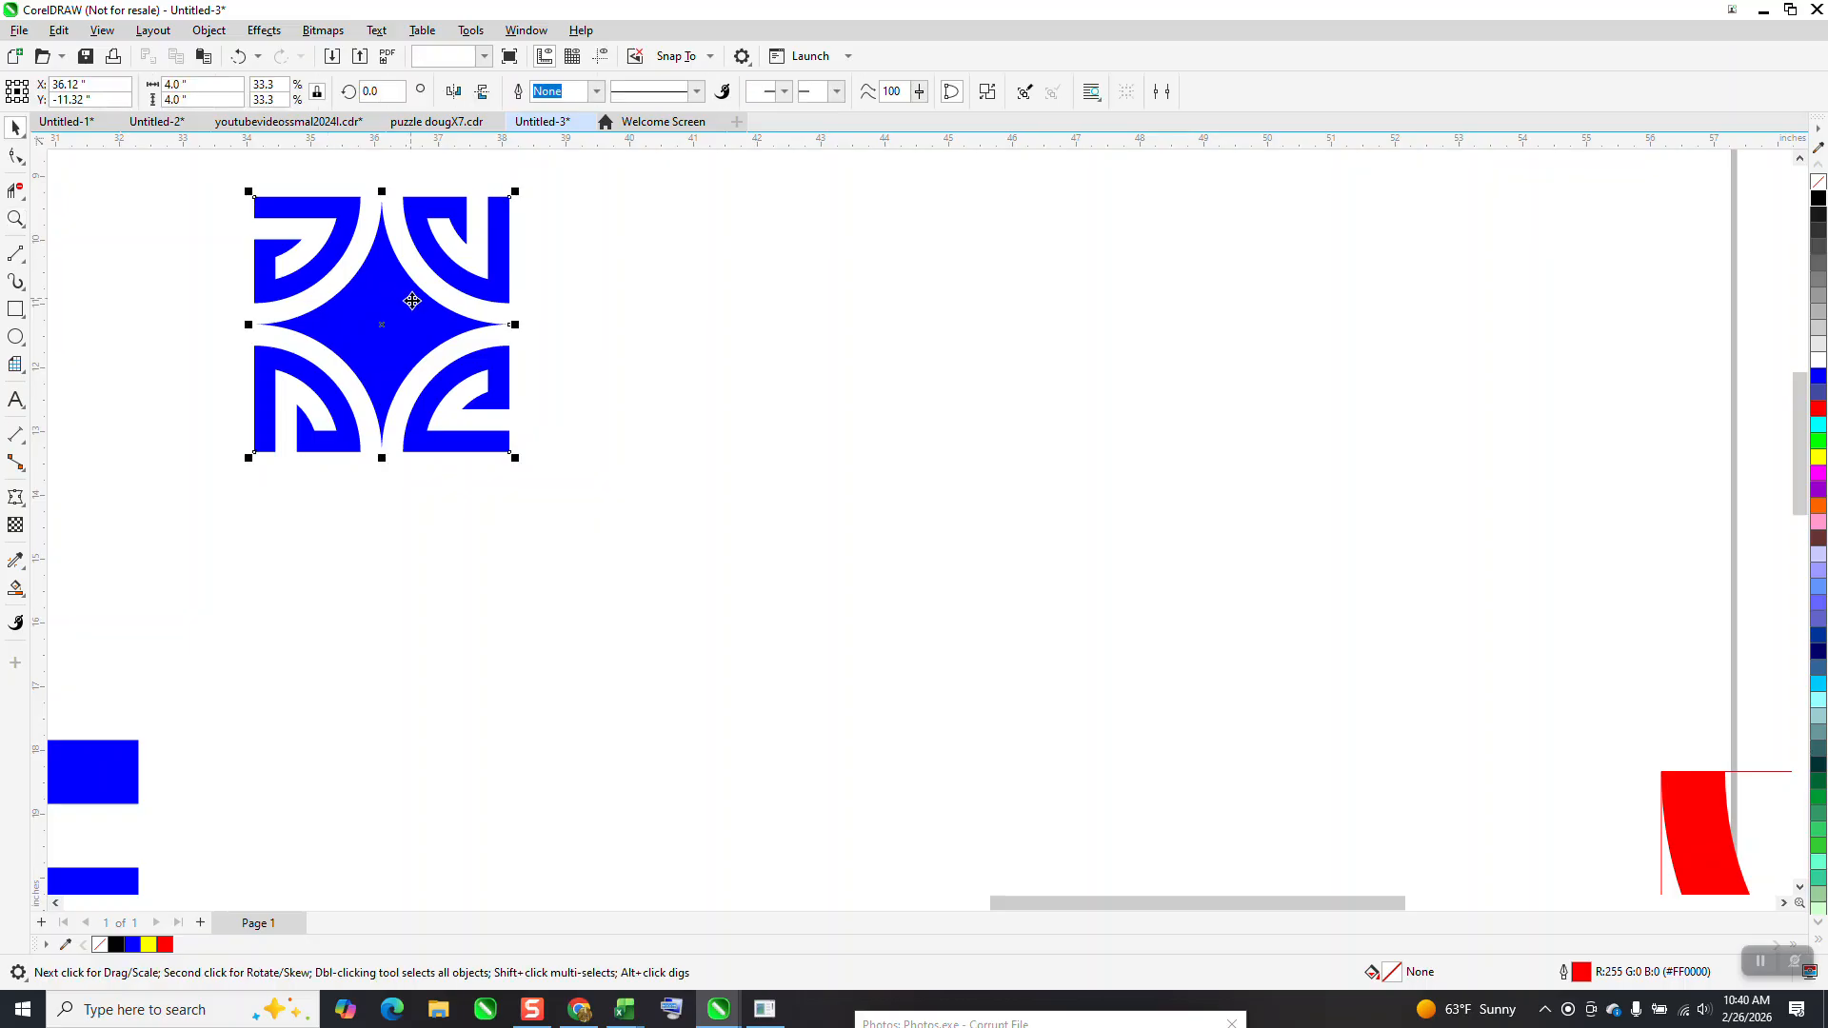
key(ctrl+d)
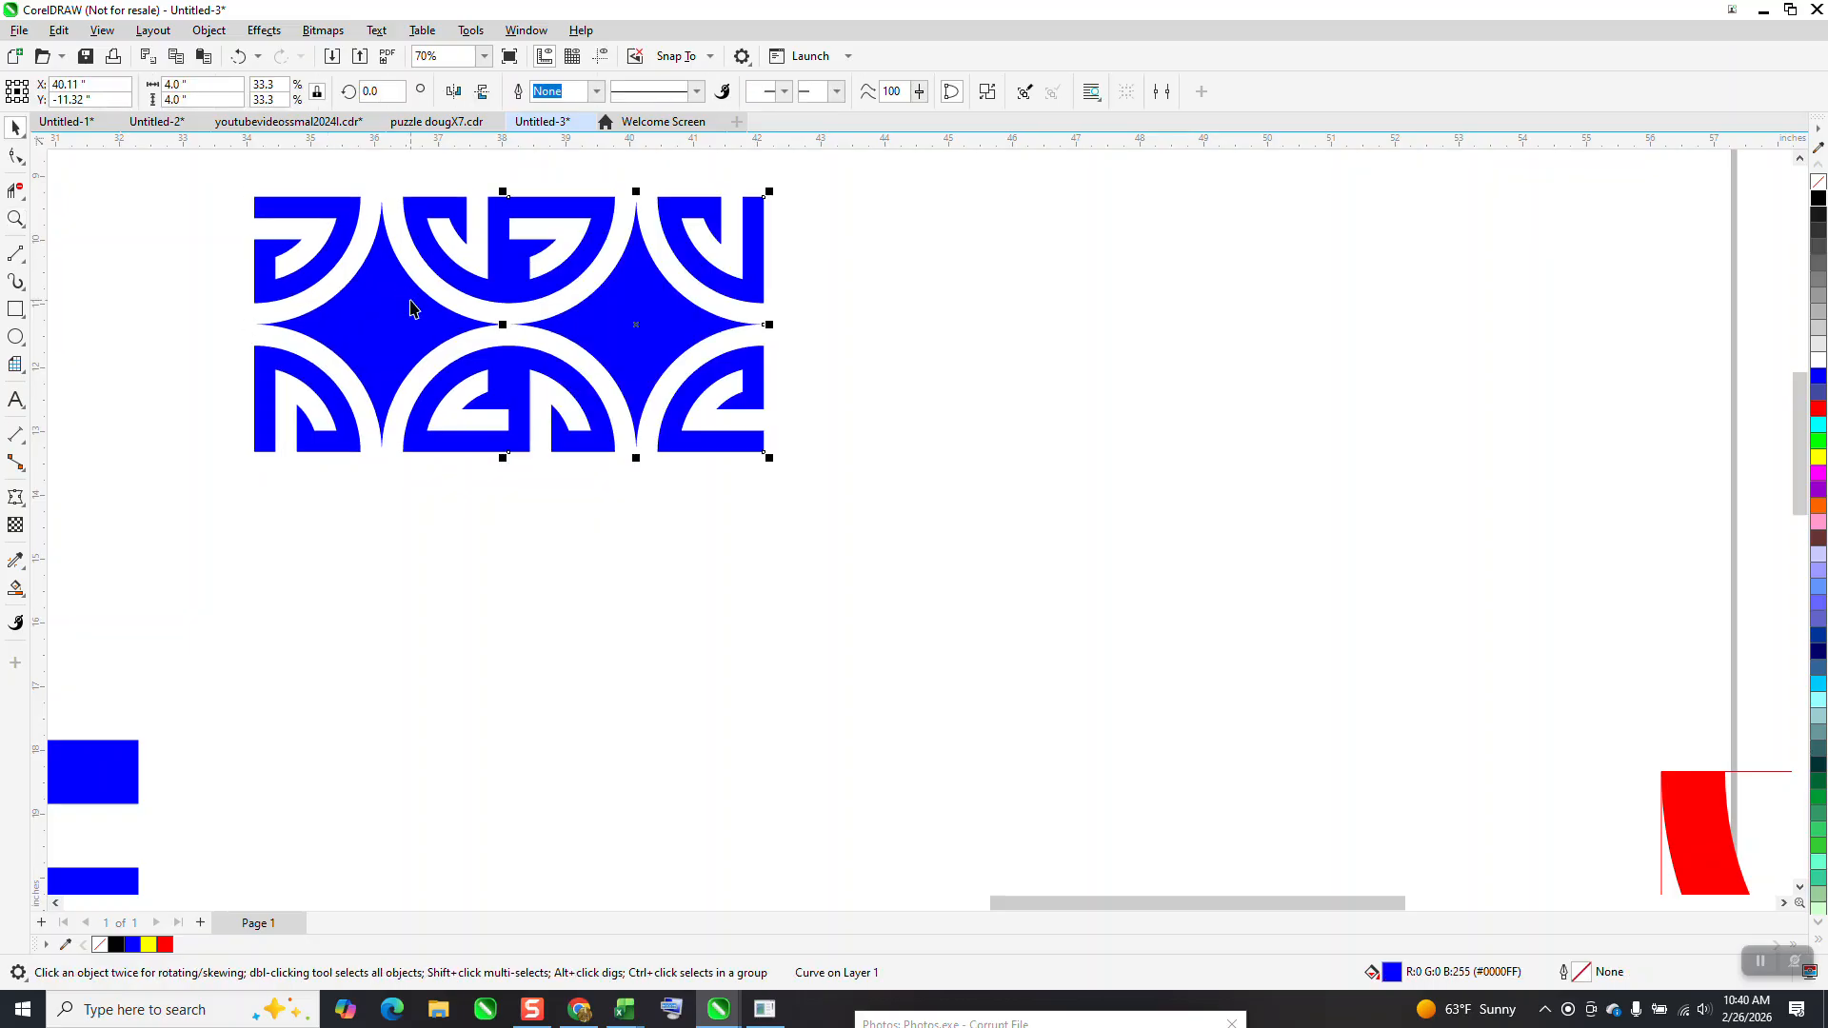
key(ctrl+d)
key(ctrl+d)
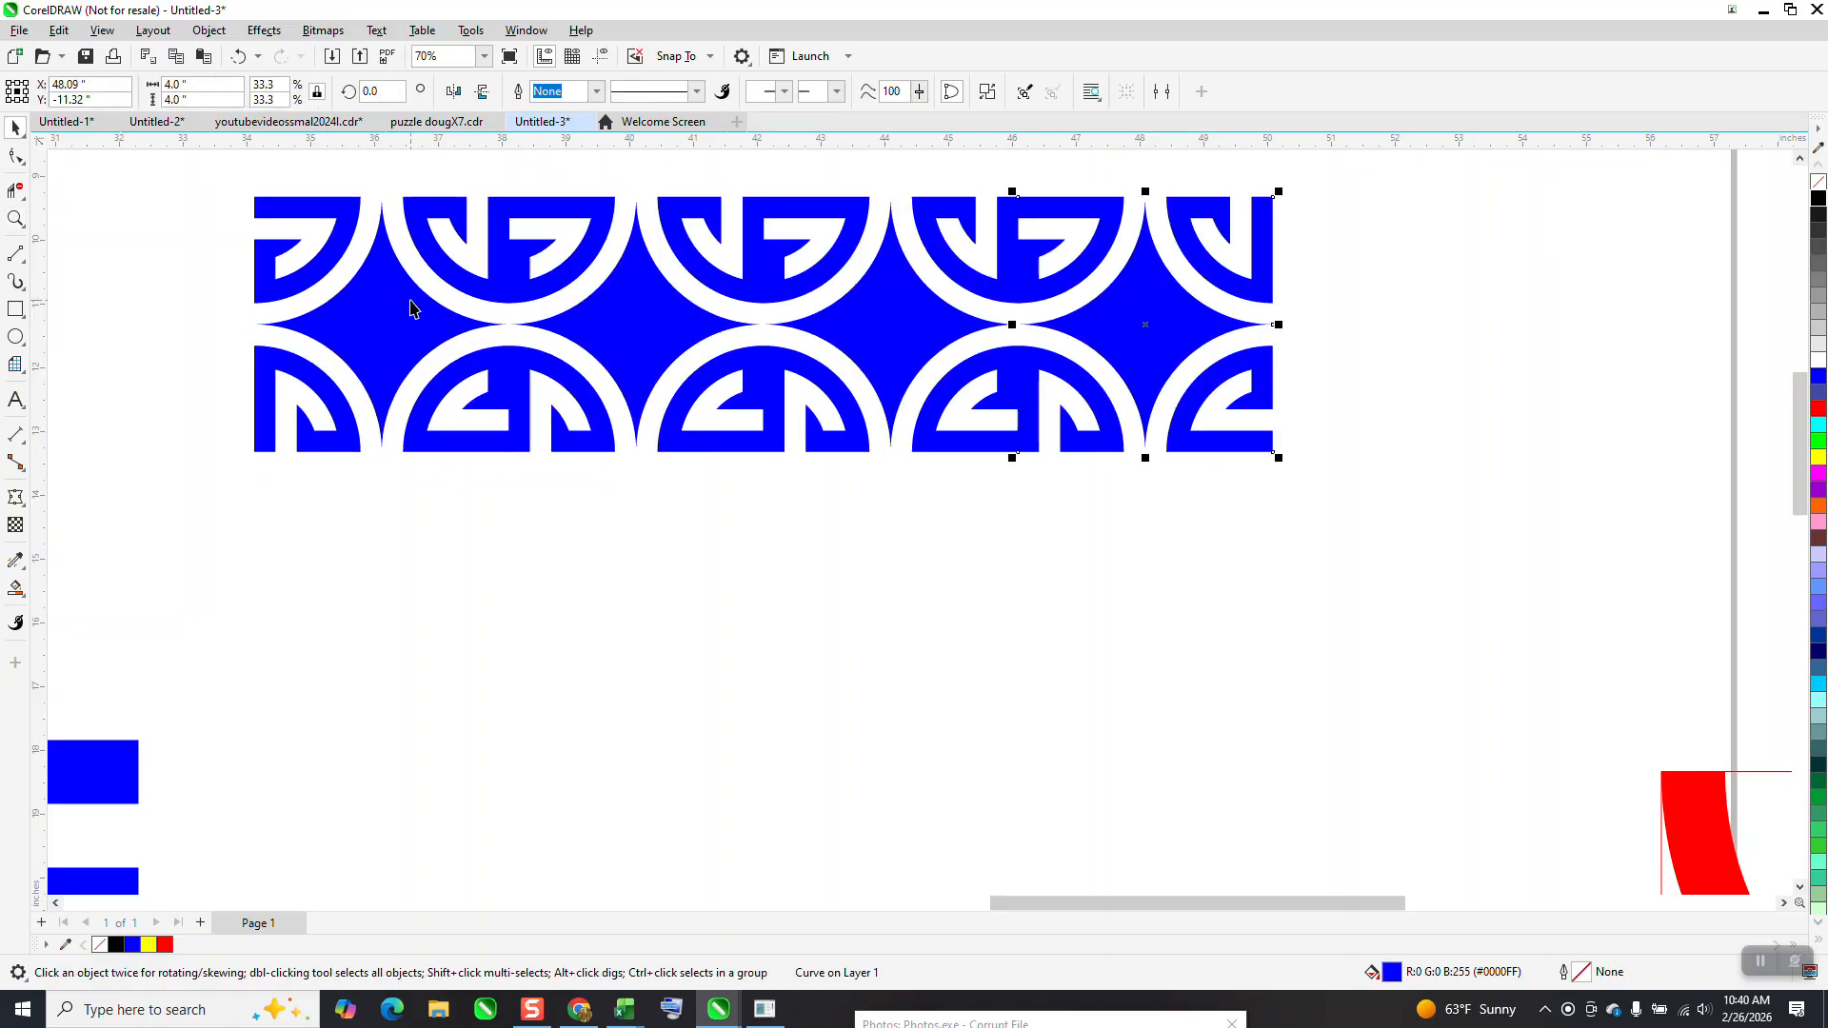
Duplicate the row of four rotated blocks three times downward to build a four-by-four pattern
scroll(442, 338, down, 1)
drag(231, 180, 1180, 560)
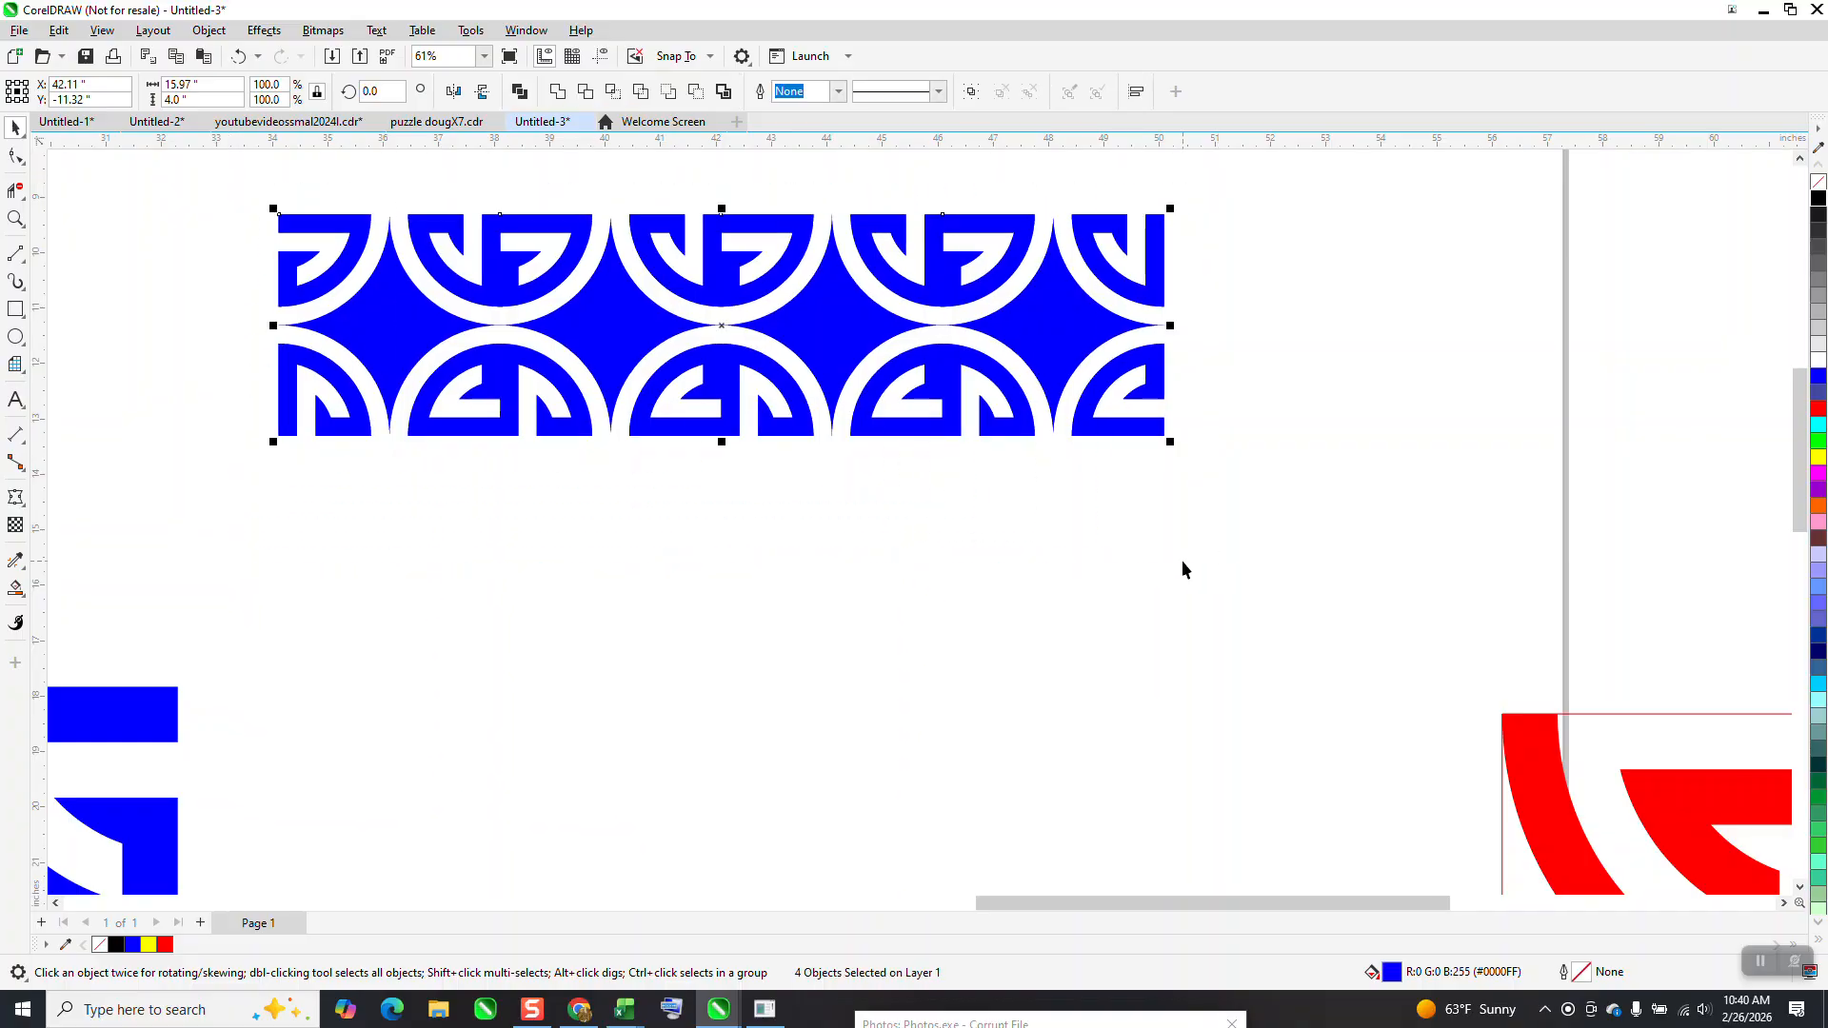
key(ctrl+d)
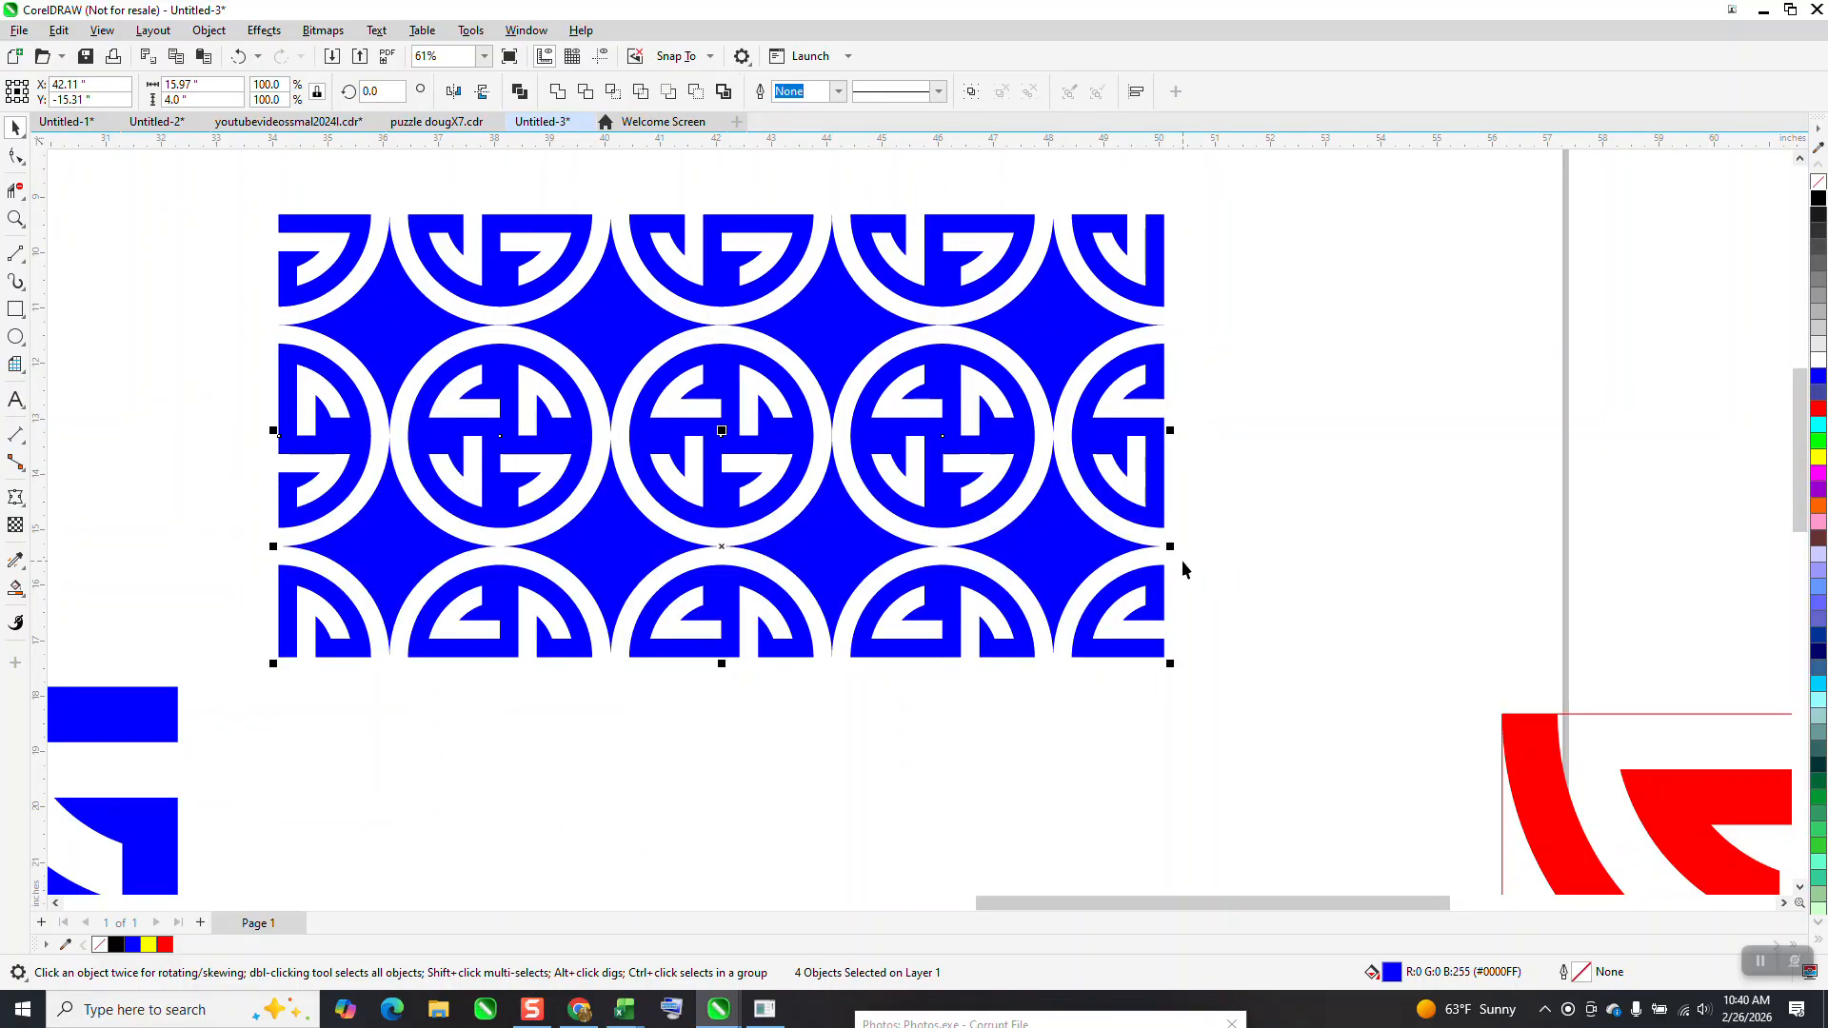
key(ctrl+d)
key(ctrl+d)
scroll(1064, 394, down, 1)
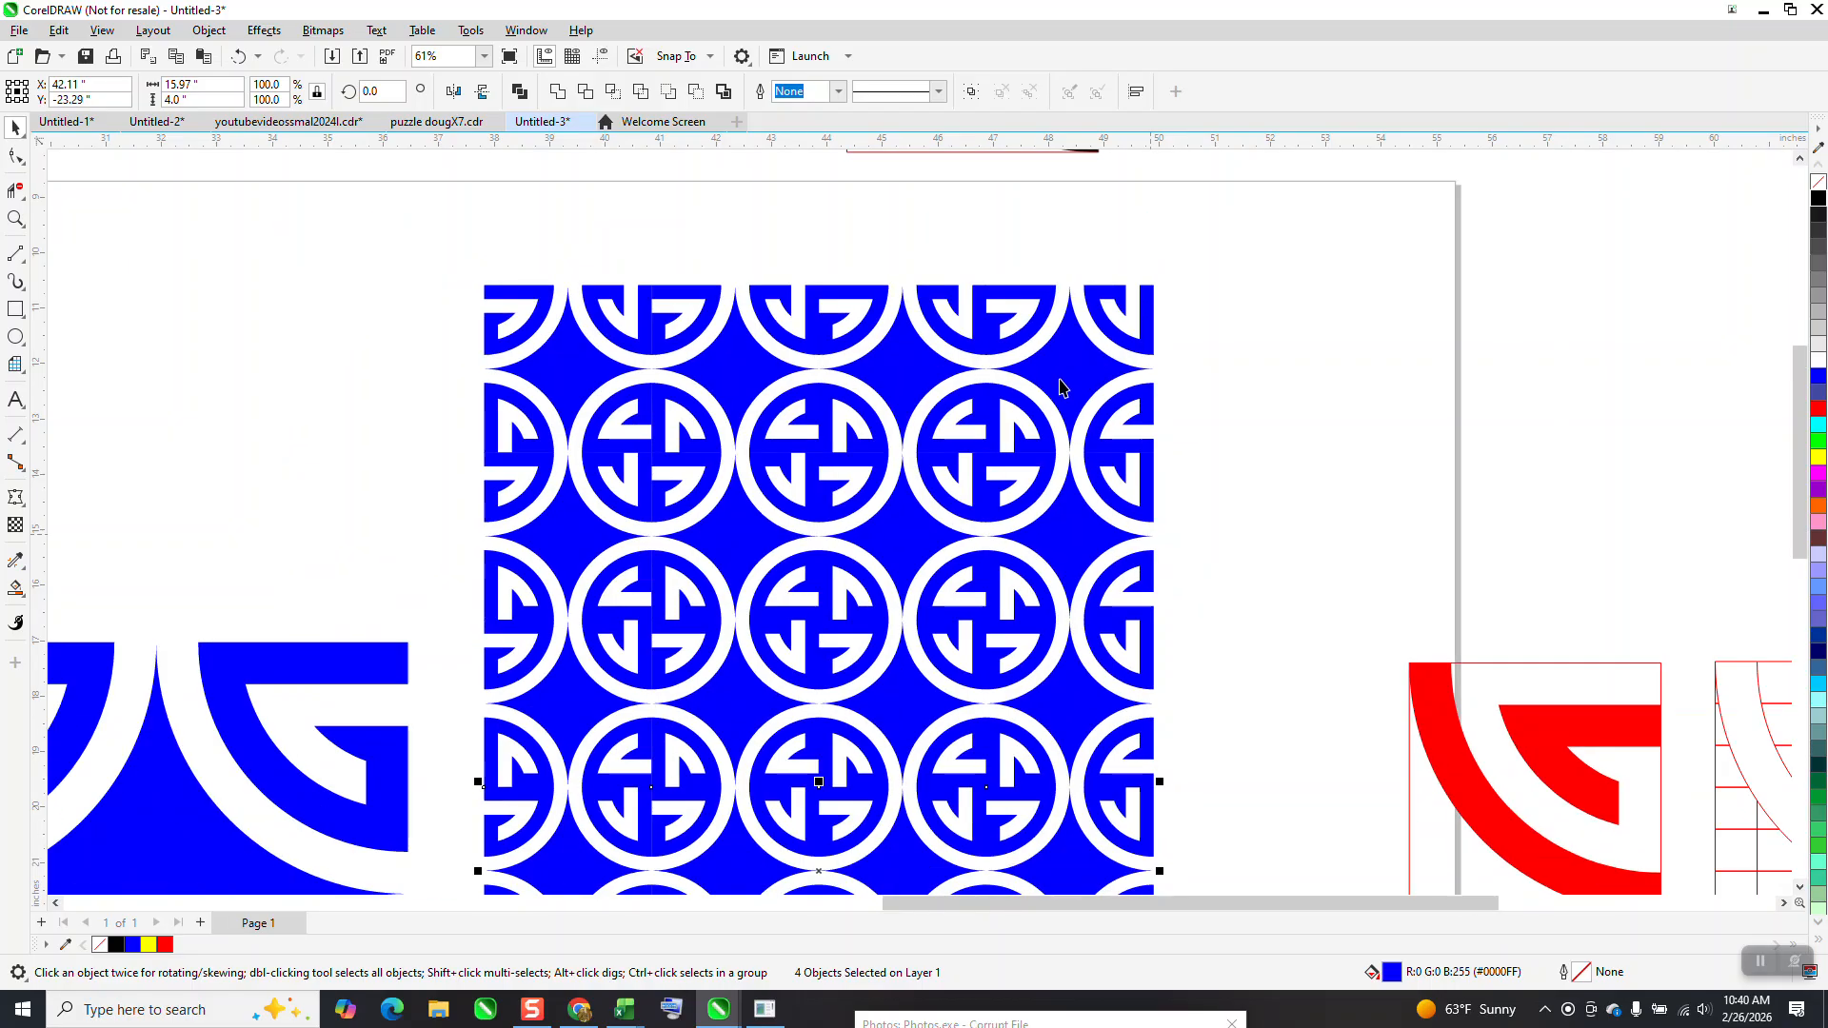
scroll(1063, 394, down, 2)
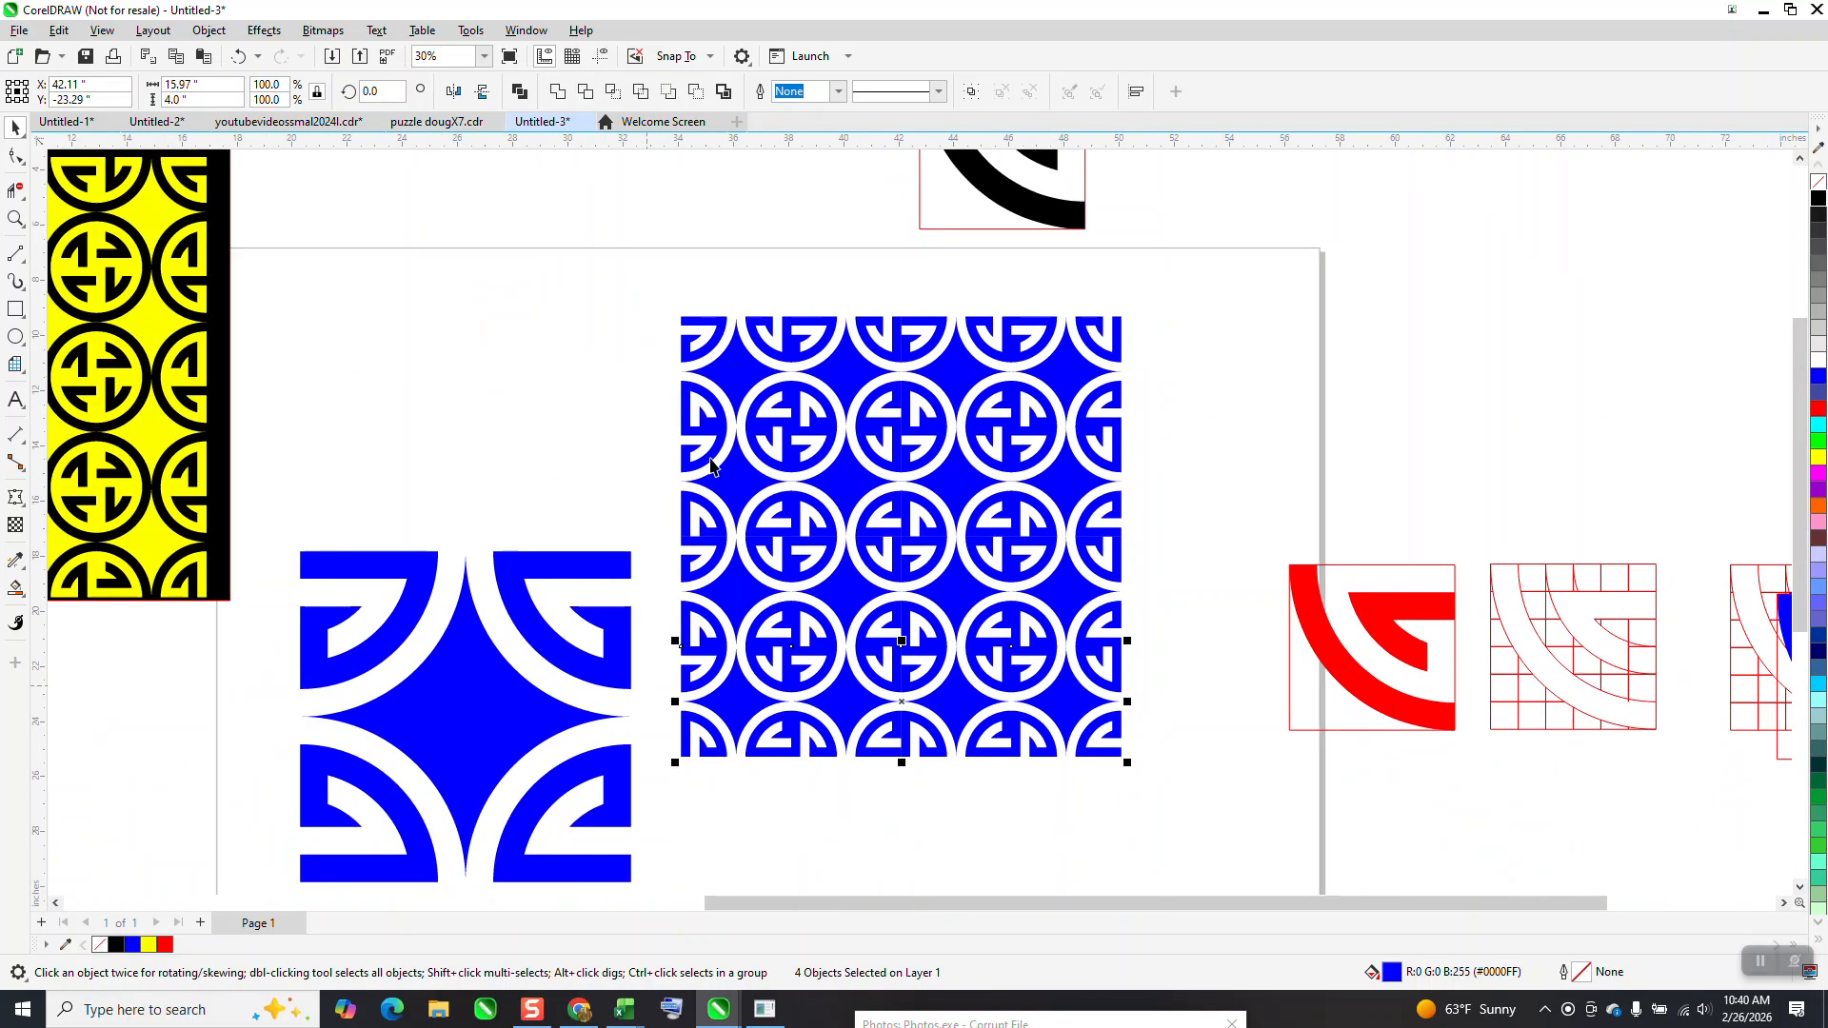
Group the 16 blocks of the rotated pattern and move the group to the right, partly off the page
drag(659, 306, 1175, 800)
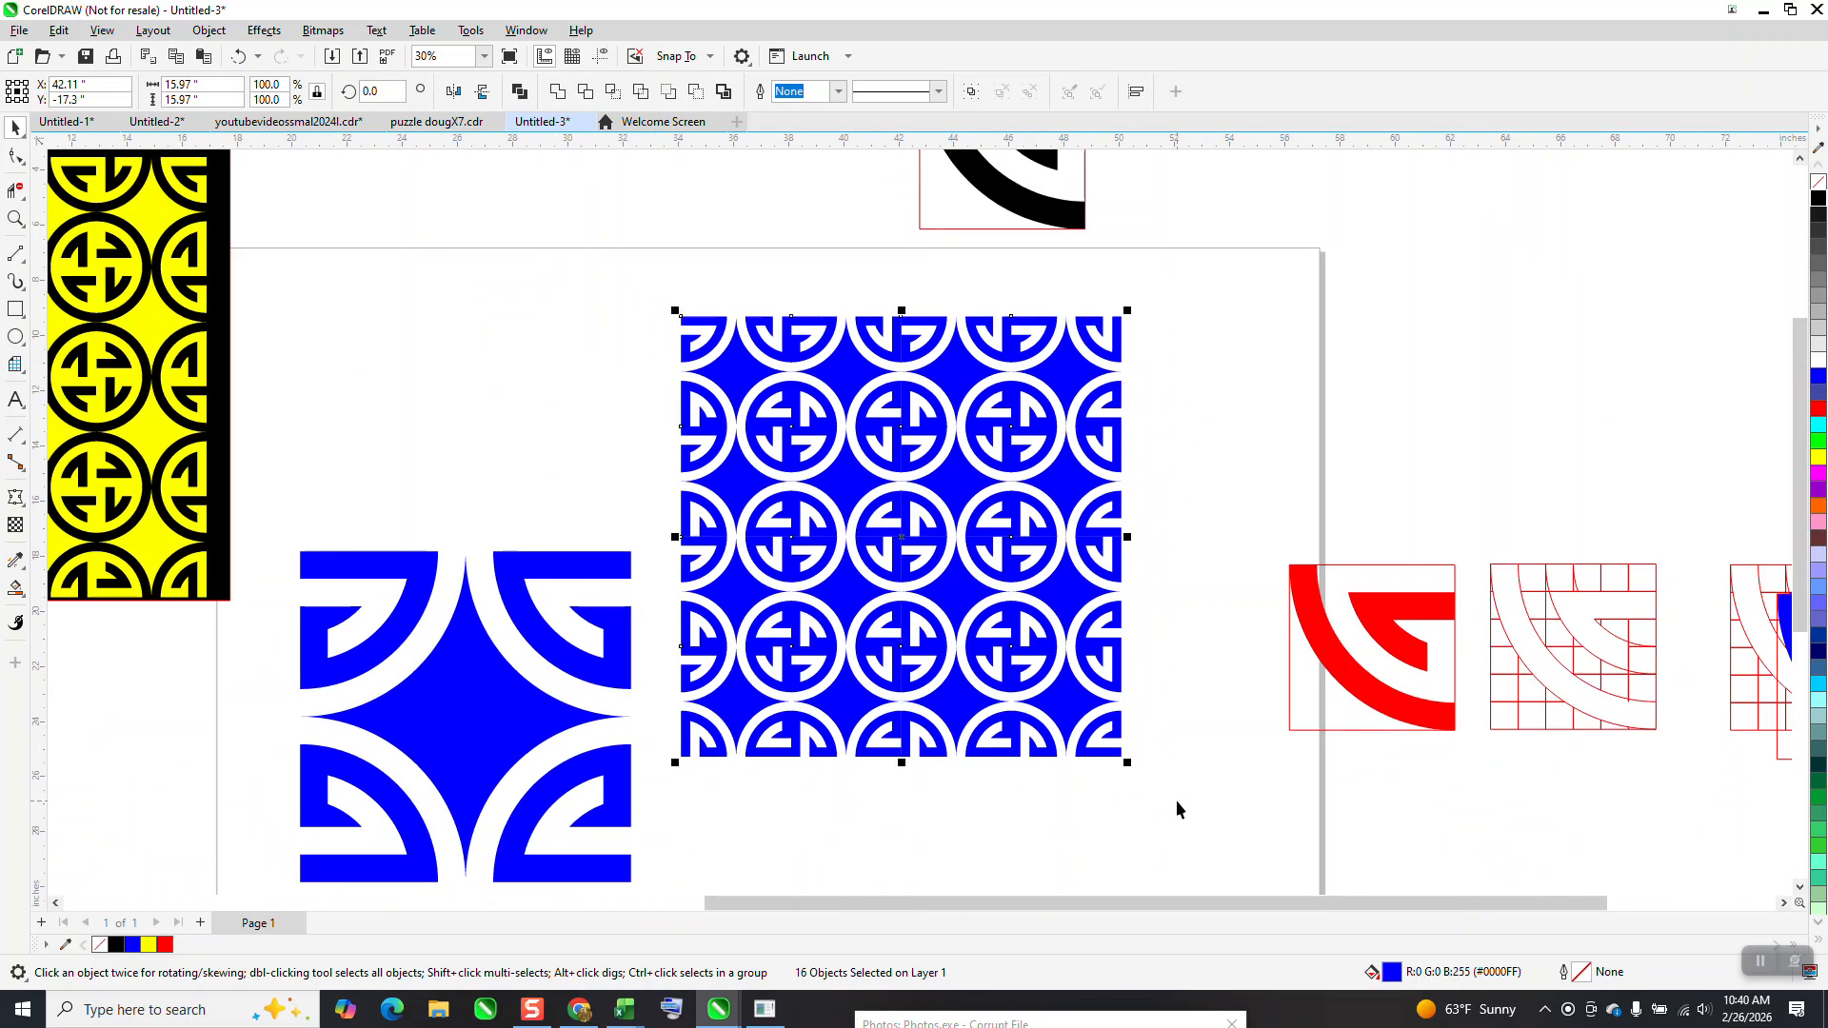
key(ctrl+g)
drag(1058, 643, 1506, 528)
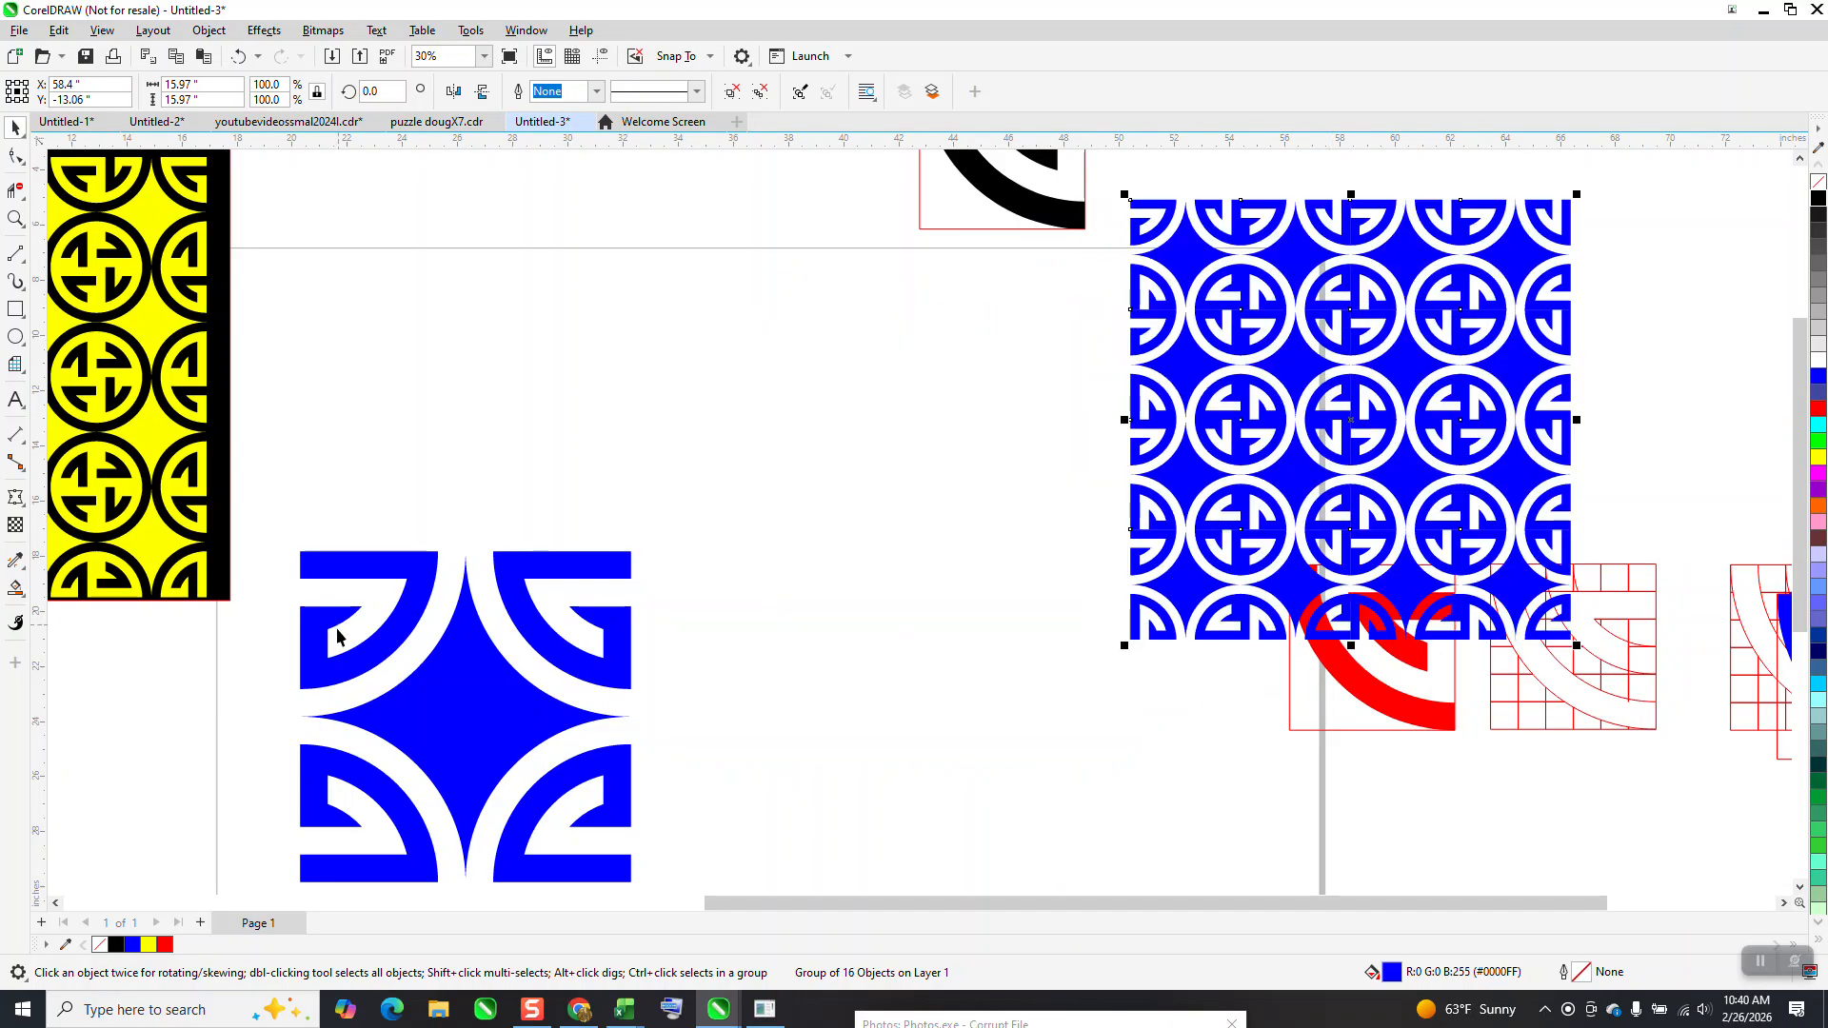
Set the large mirrored block's width to 4 inches and move it to the page's upper area
click(459, 704)
drag(459, 705, 707, 551)
double_click(207, 83)
text(4)
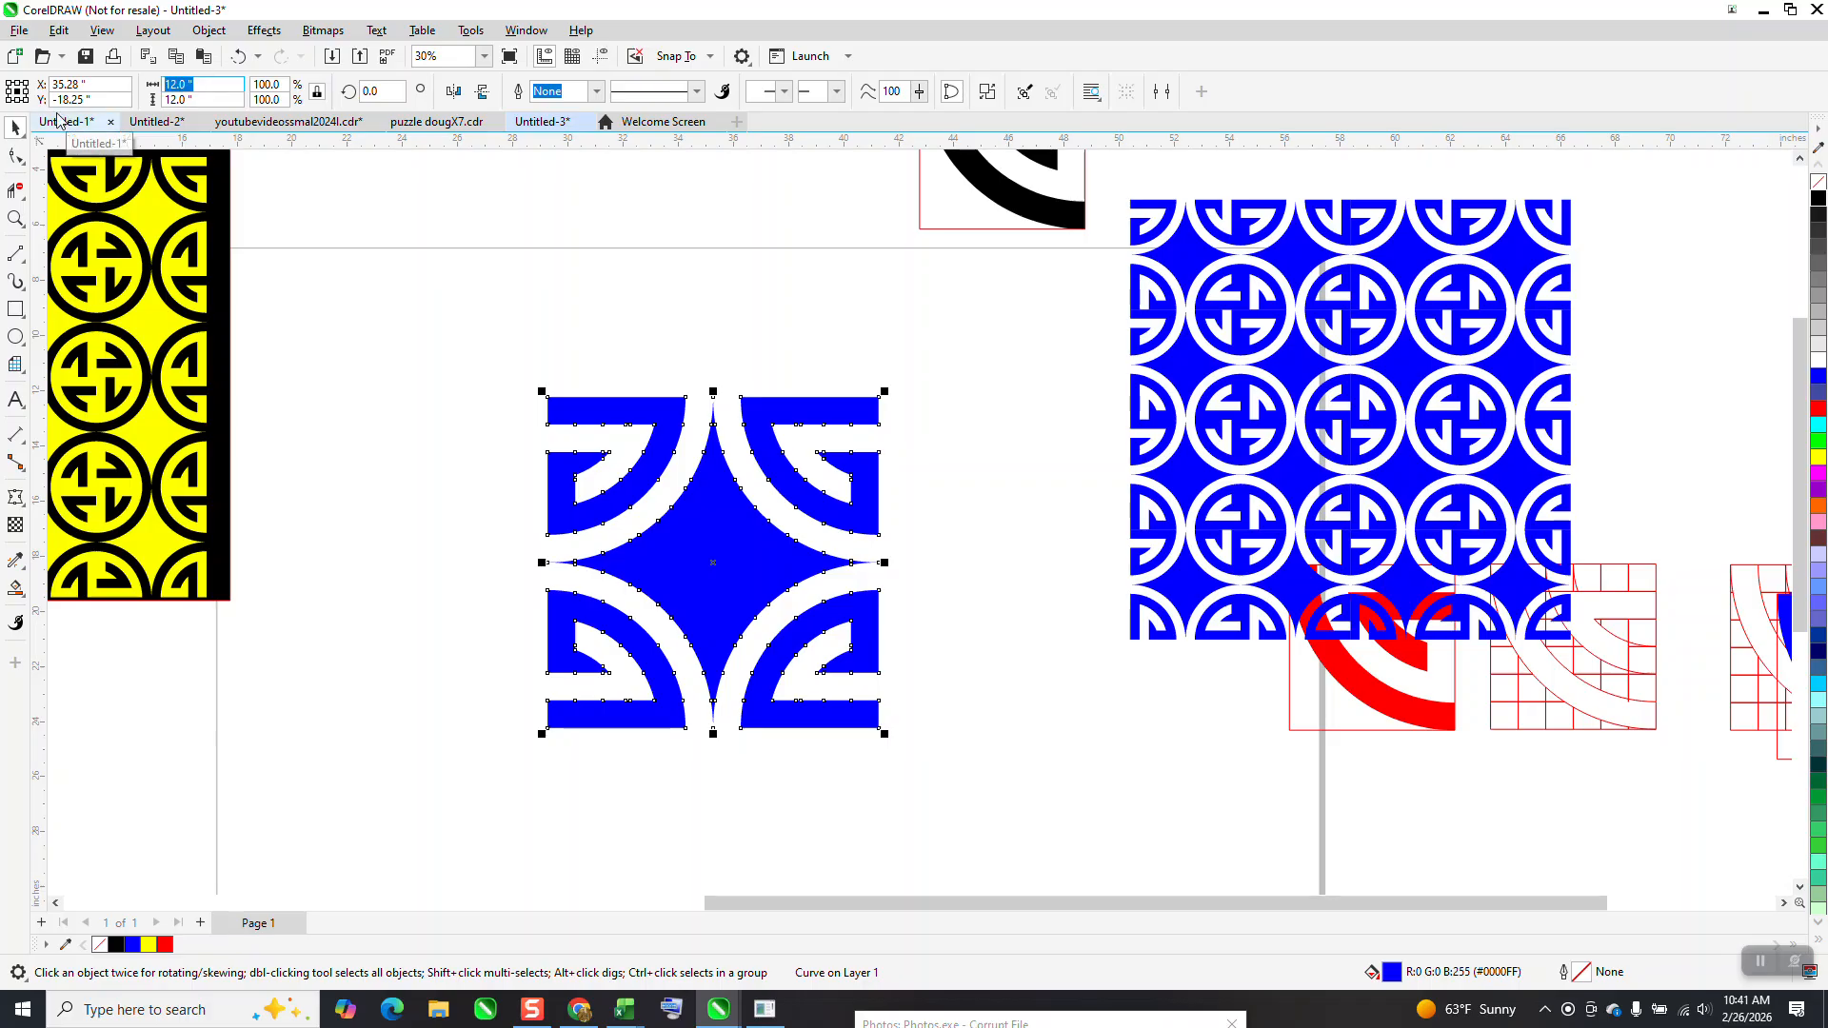
key(Return)
drag(683, 555, 561, 393)
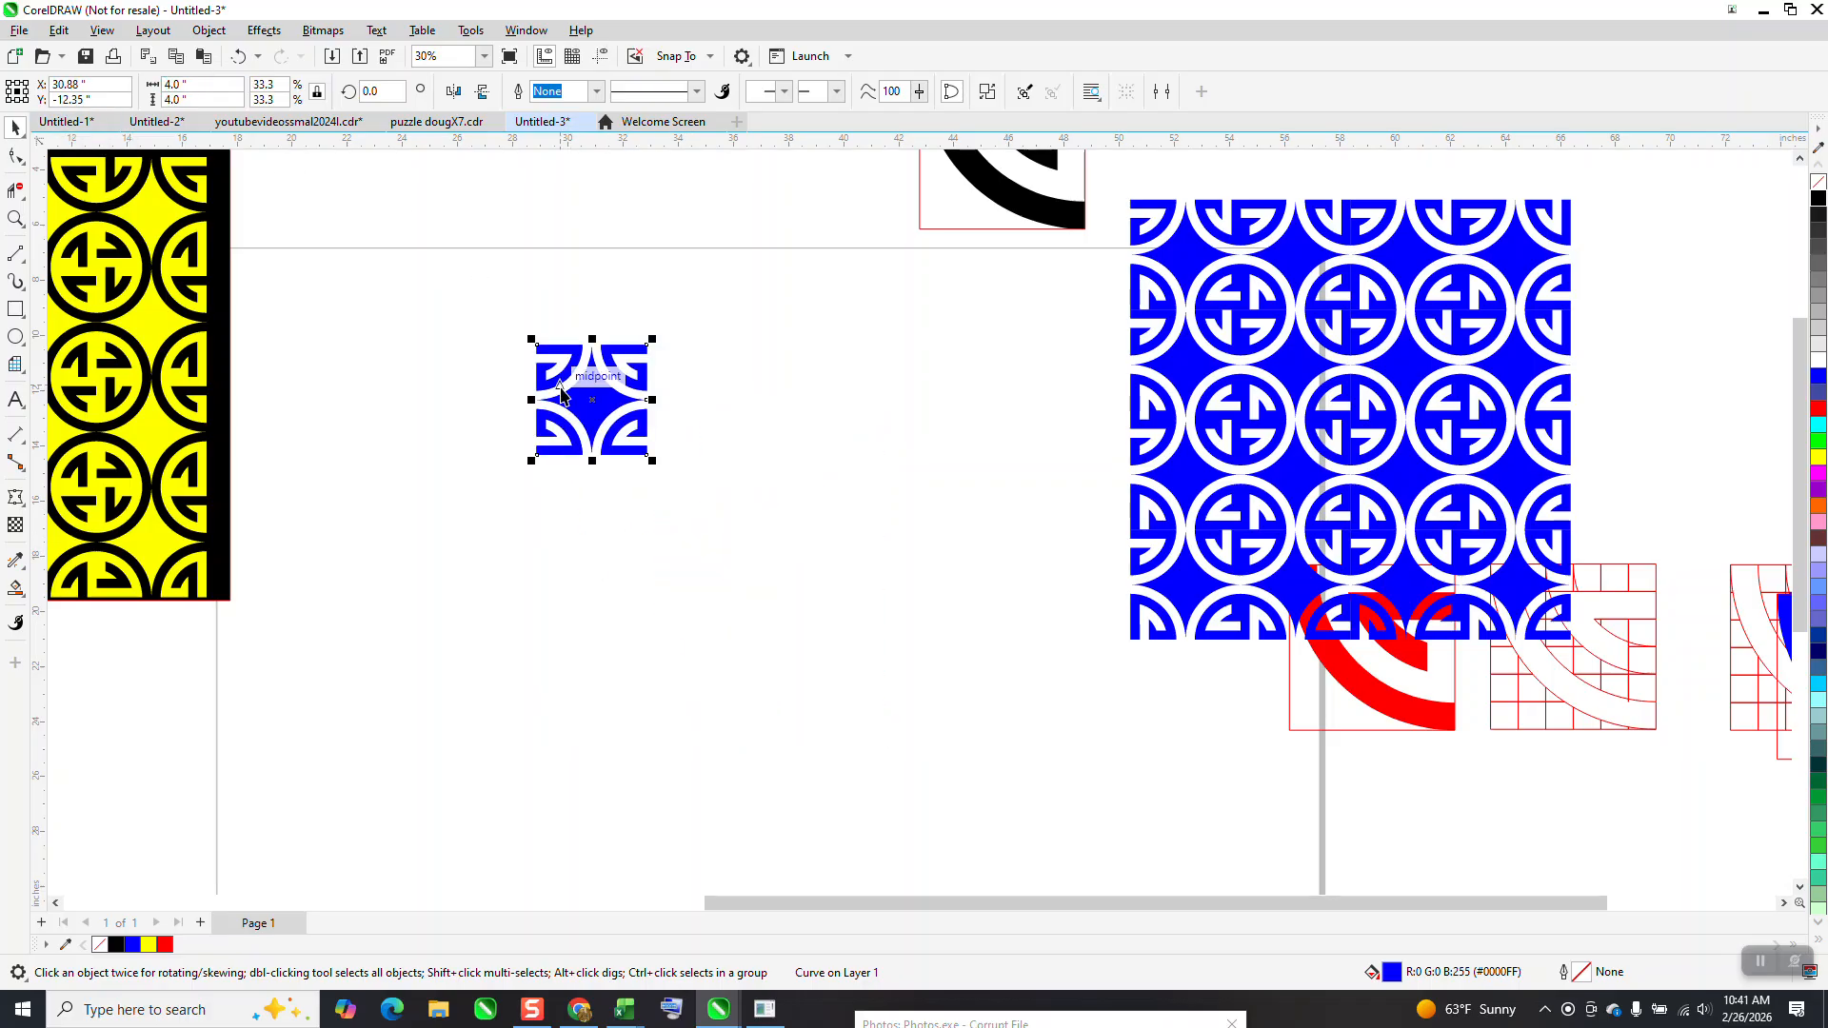
Duplicate the small mirrored block three times to the right to form a row of four
key(ctrl+d)
key(ctrl+d)
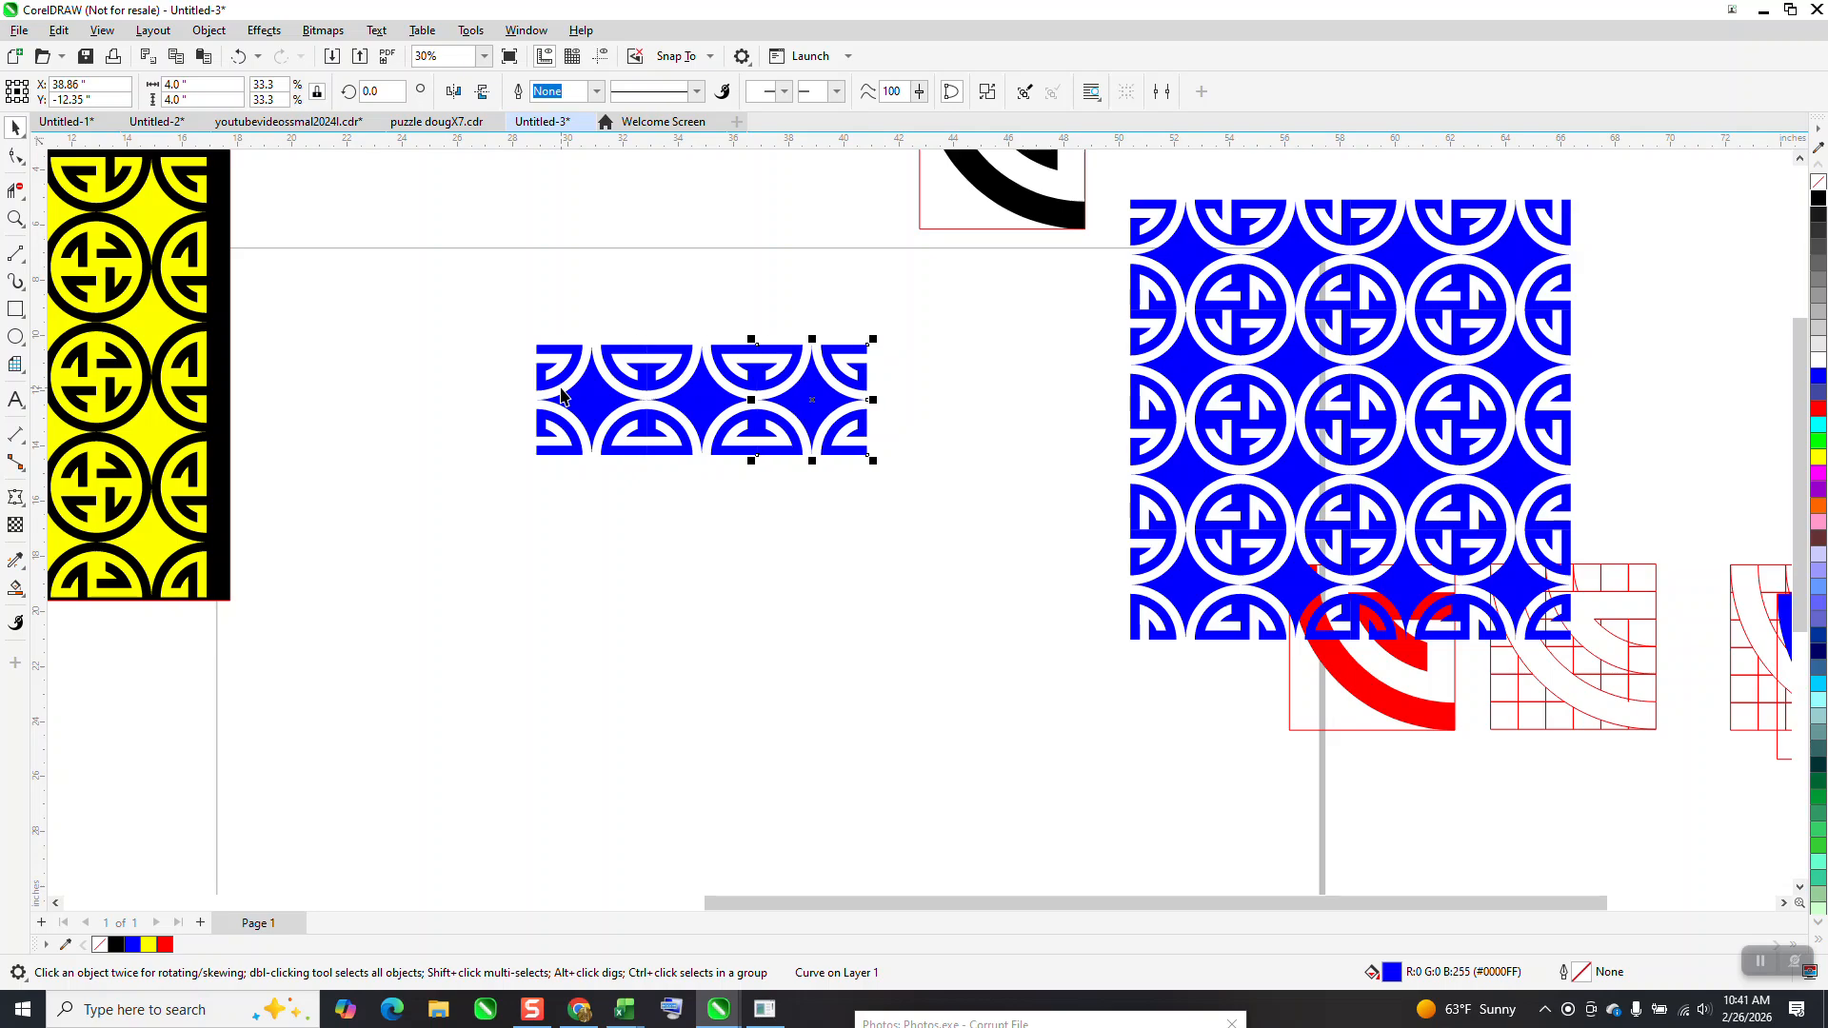
key(ctrl+d)
Duplicate the row of four mirrored blocks three times downward to build a second four-by-four pattern
click(494, 382)
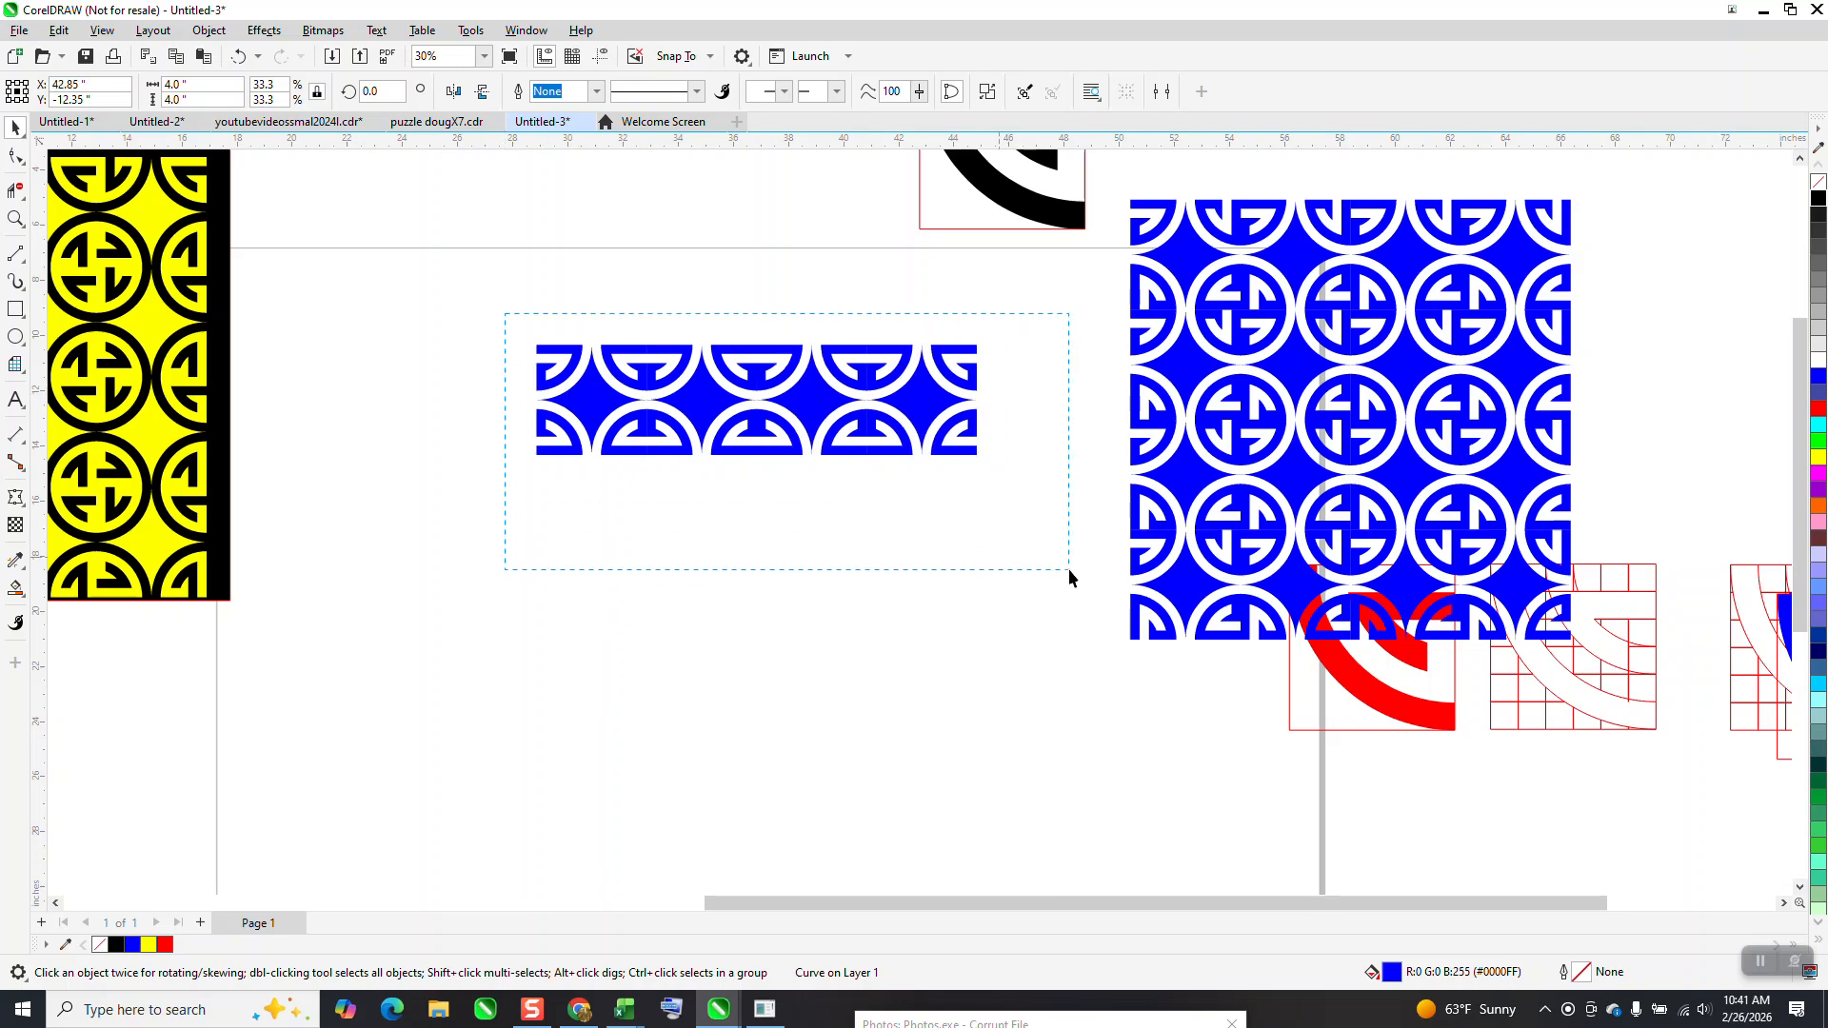
drag(1069, 569, 1037, 568)
key(ctrl+d)
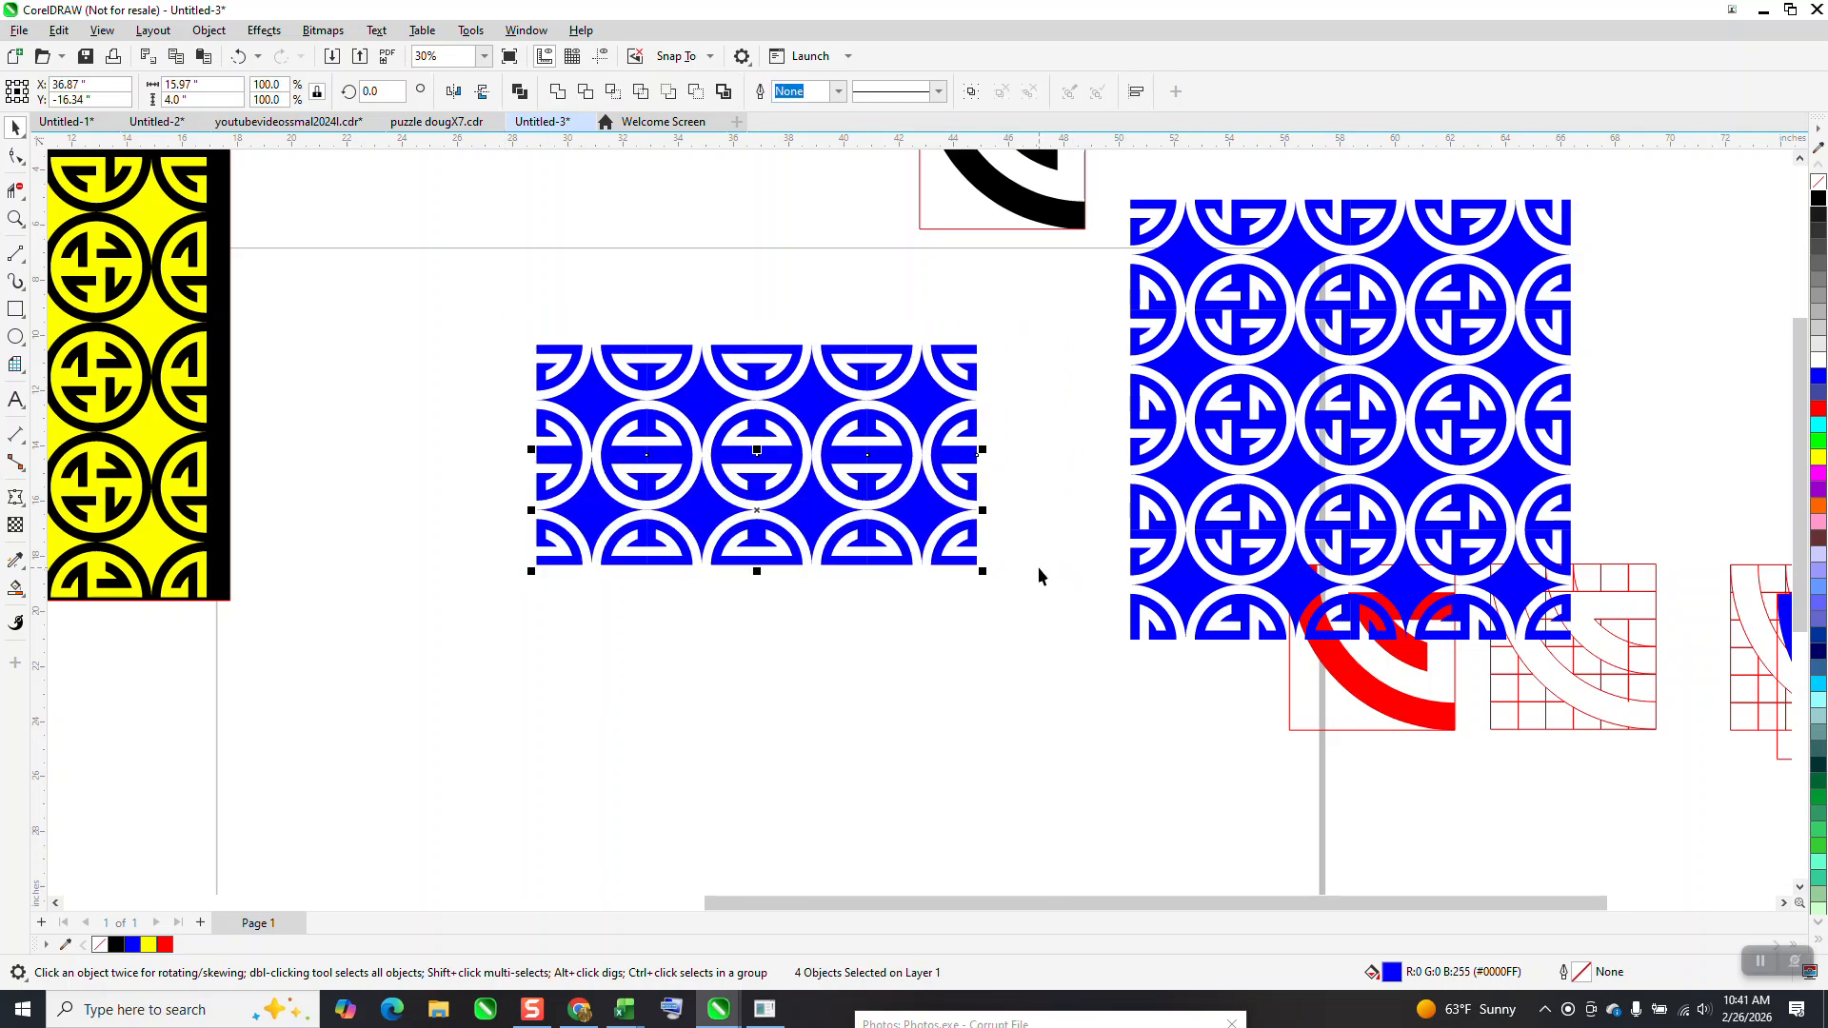
key(ctrl+f)
key(ctrl+f)
key(ctrl+d)
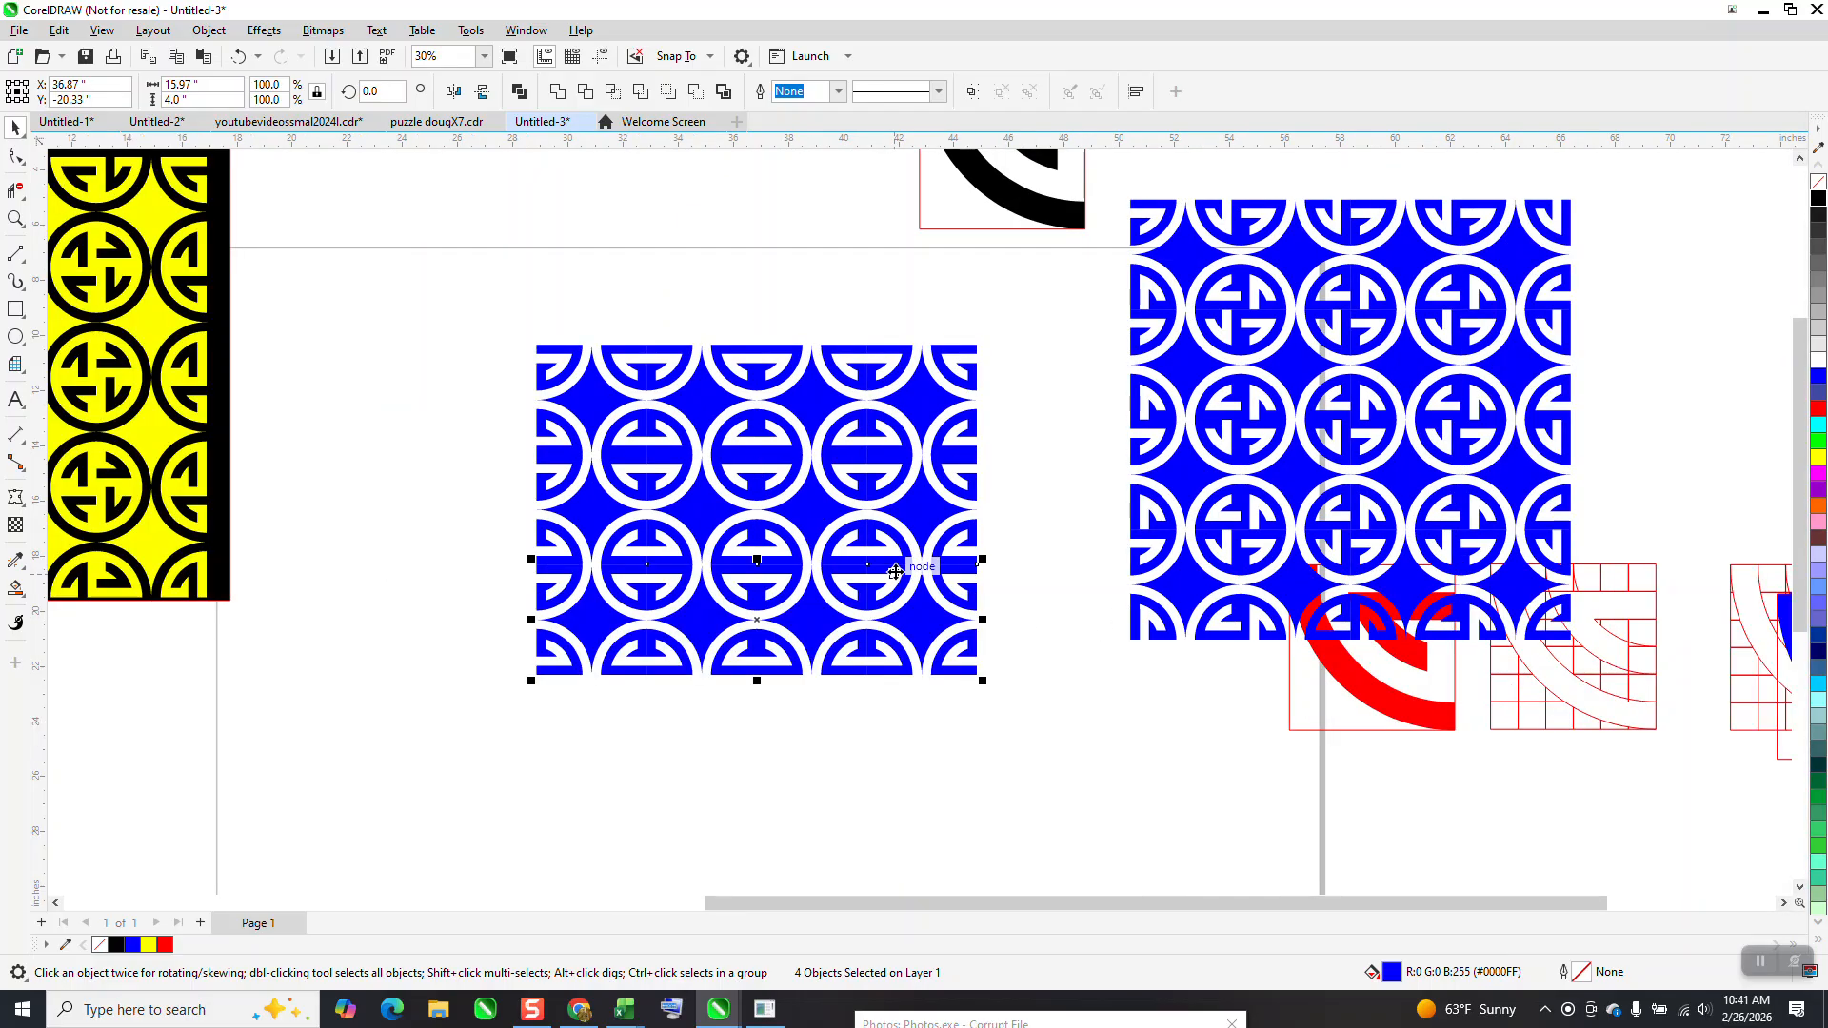
key(ctrl+d)
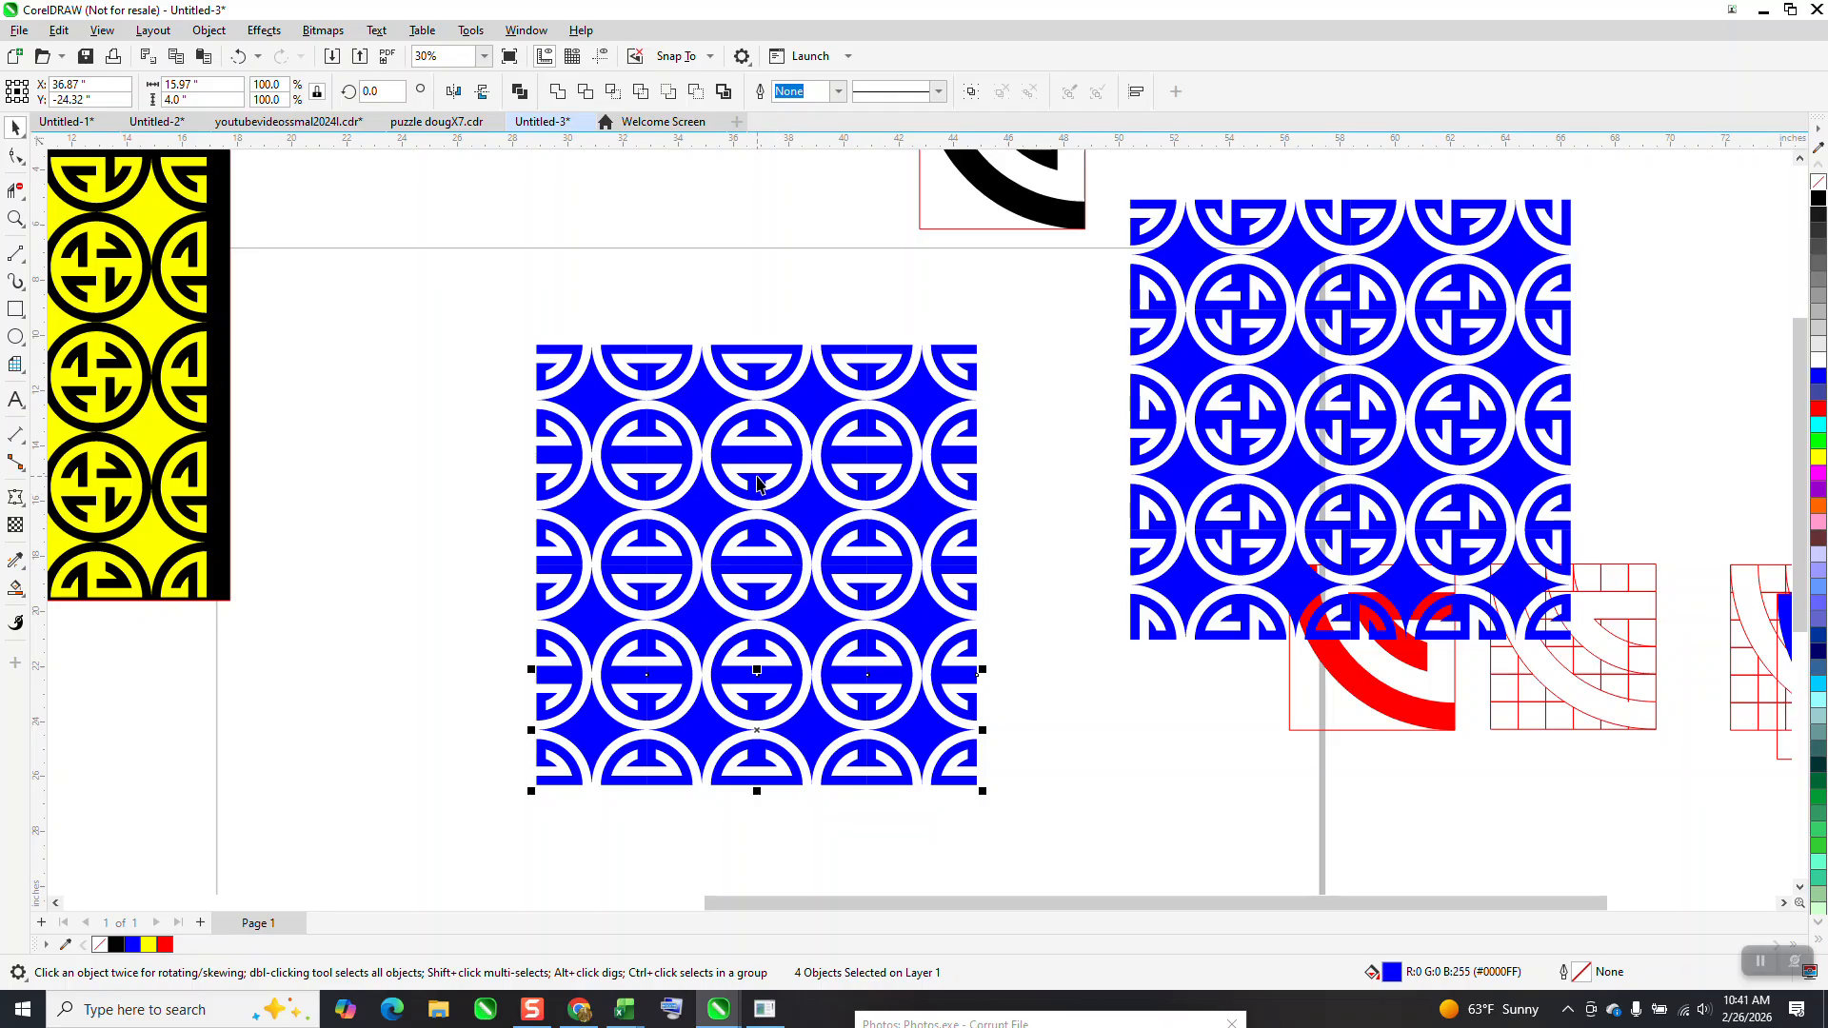
click(16, 219)
drag(569, 345, 959, 600)
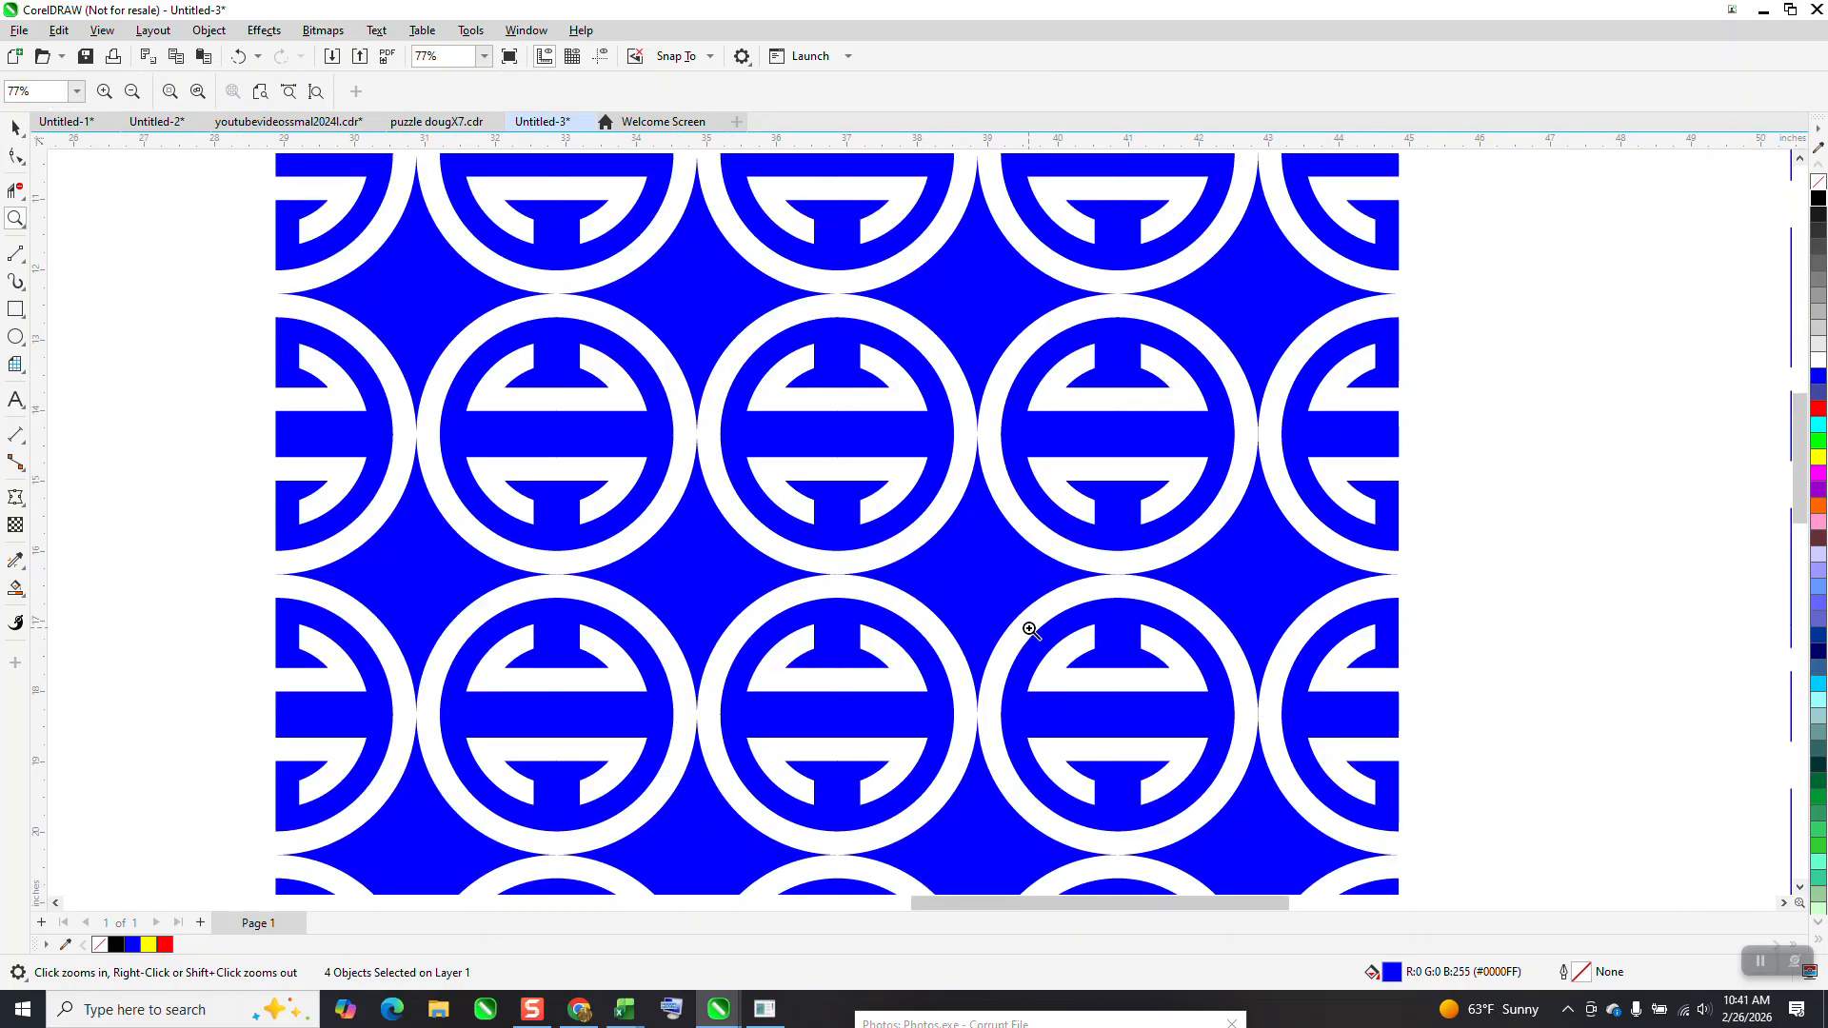
scroll(914, 591, down, 5)
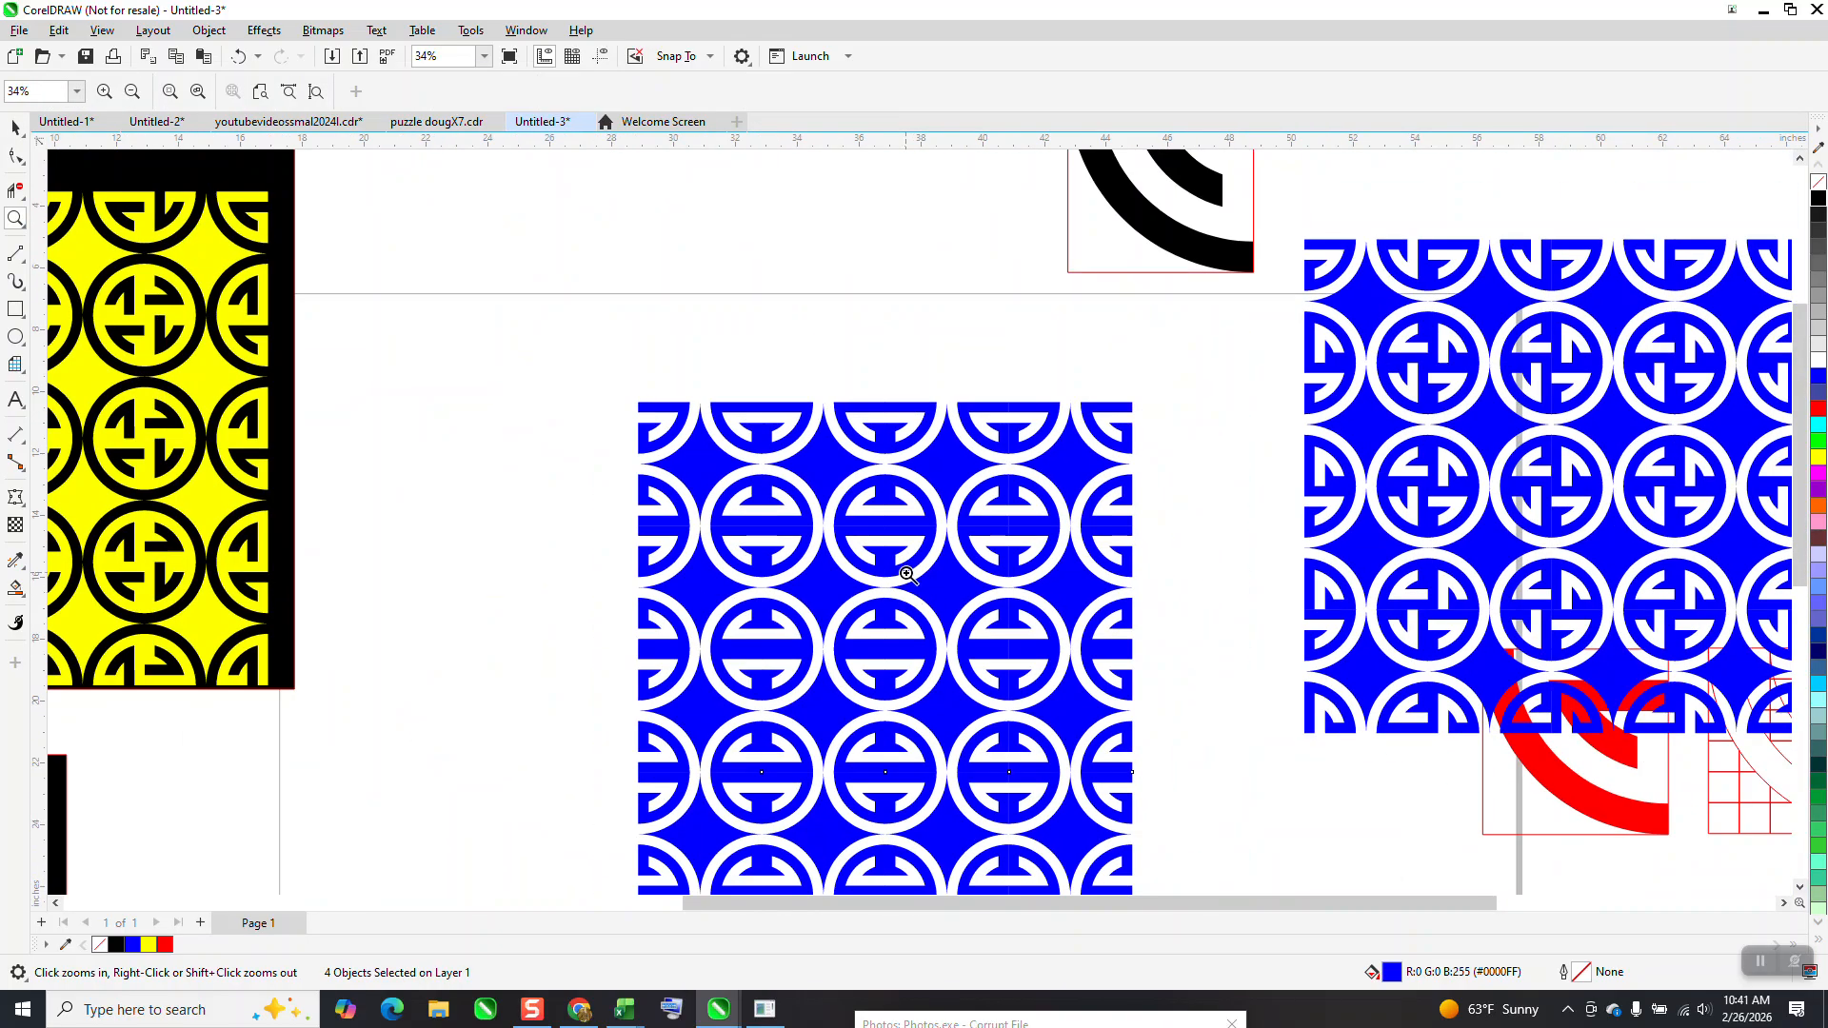
scroll(902, 572, down, 3)
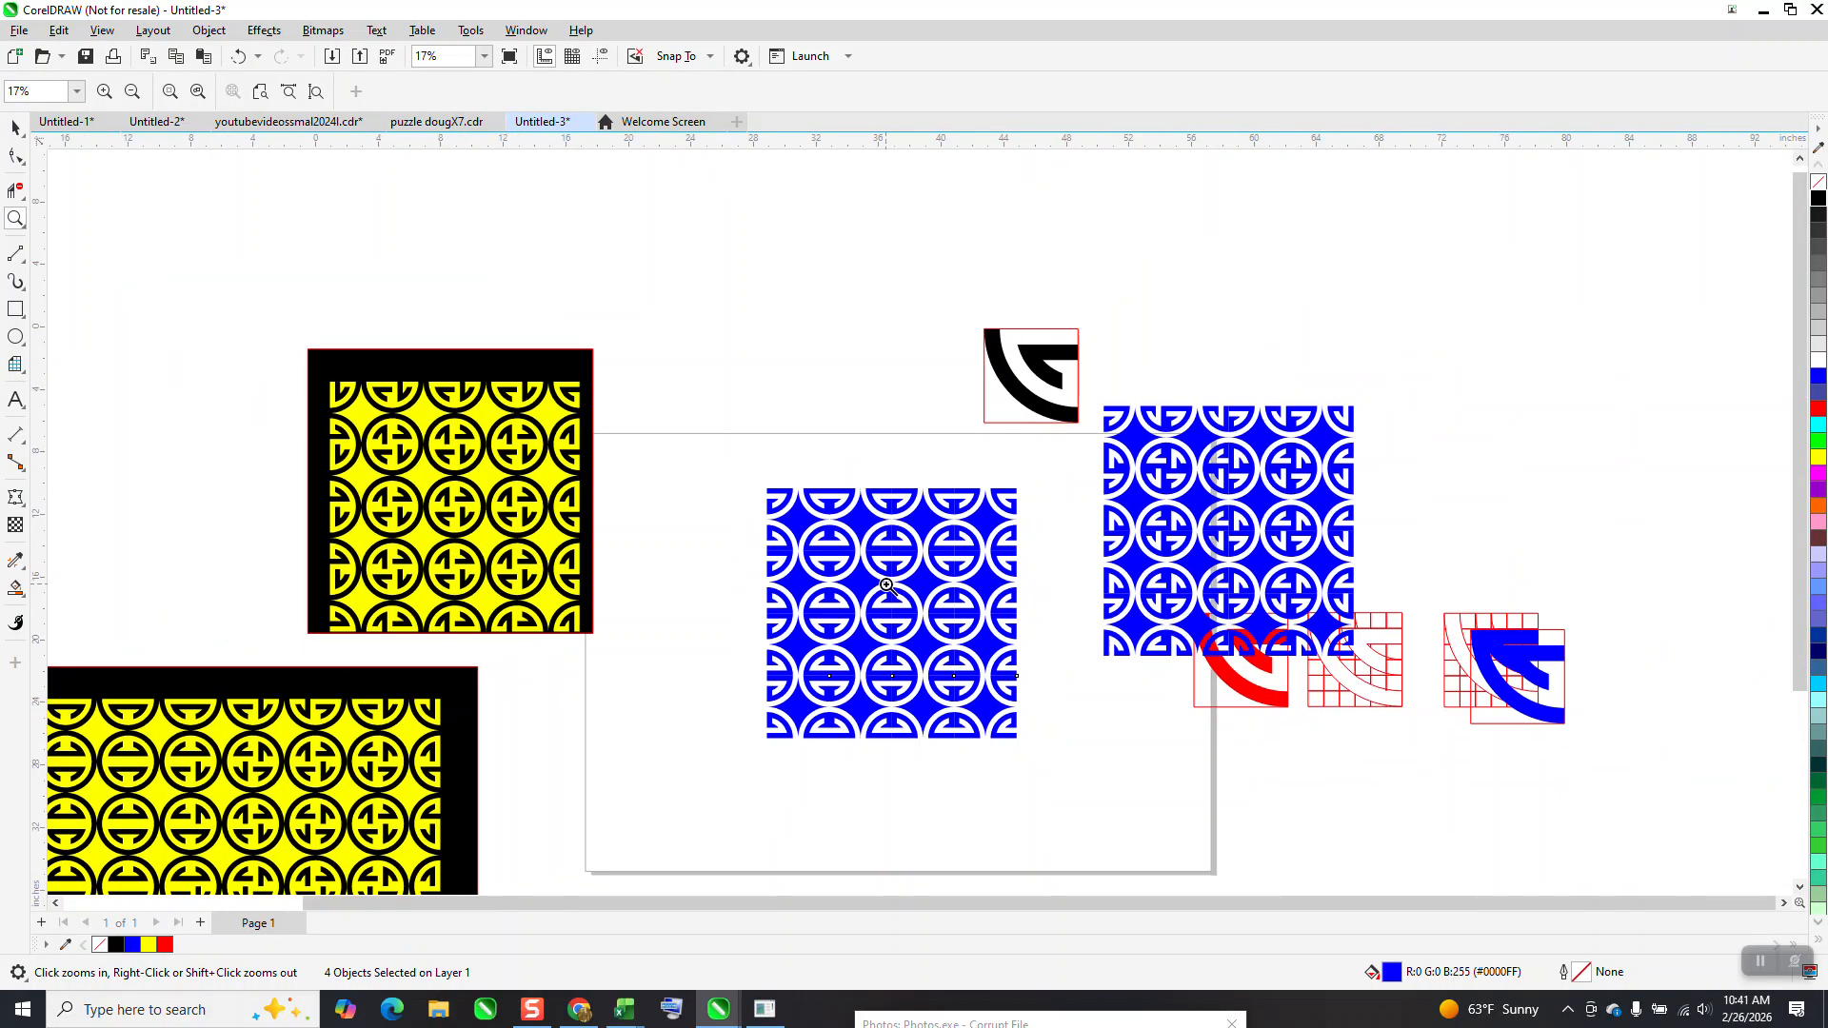